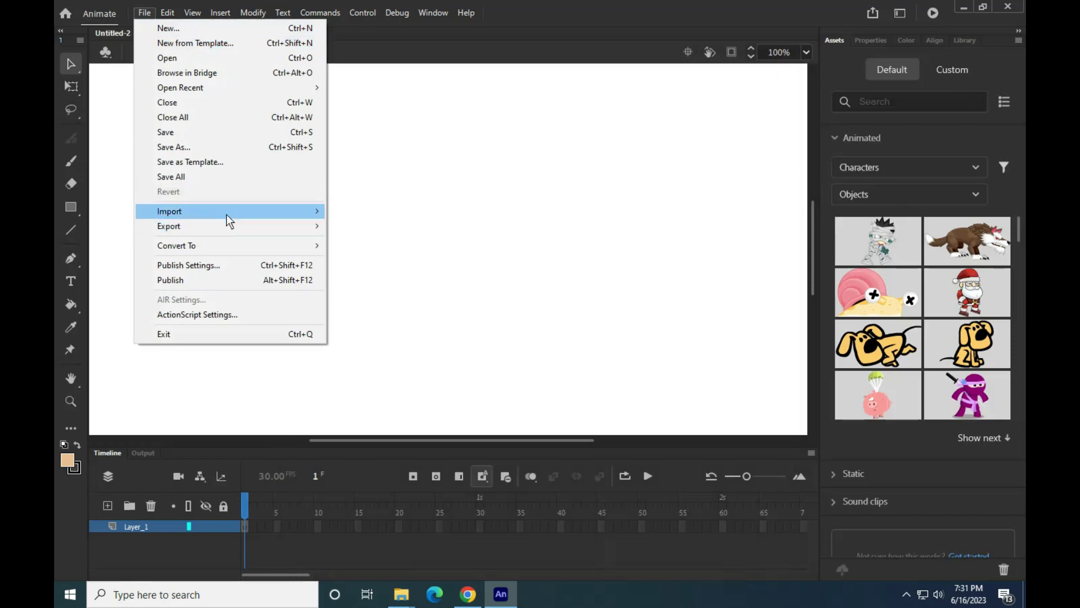
# - Import shutterstock_561546406-min-scaled.jpg onto the stage and scale the walk-pose image down to about three quarters of its size
pyautogui.click(374, 213)
pyautogui.doubleClick(242, 117)
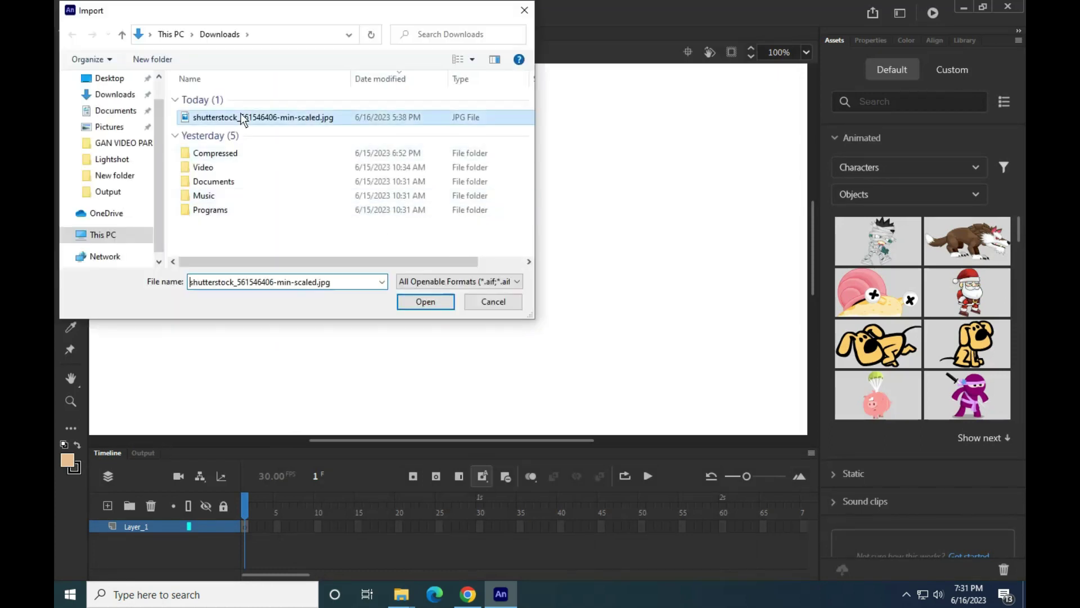
pyautogui.scroll(-3, 415, 268)
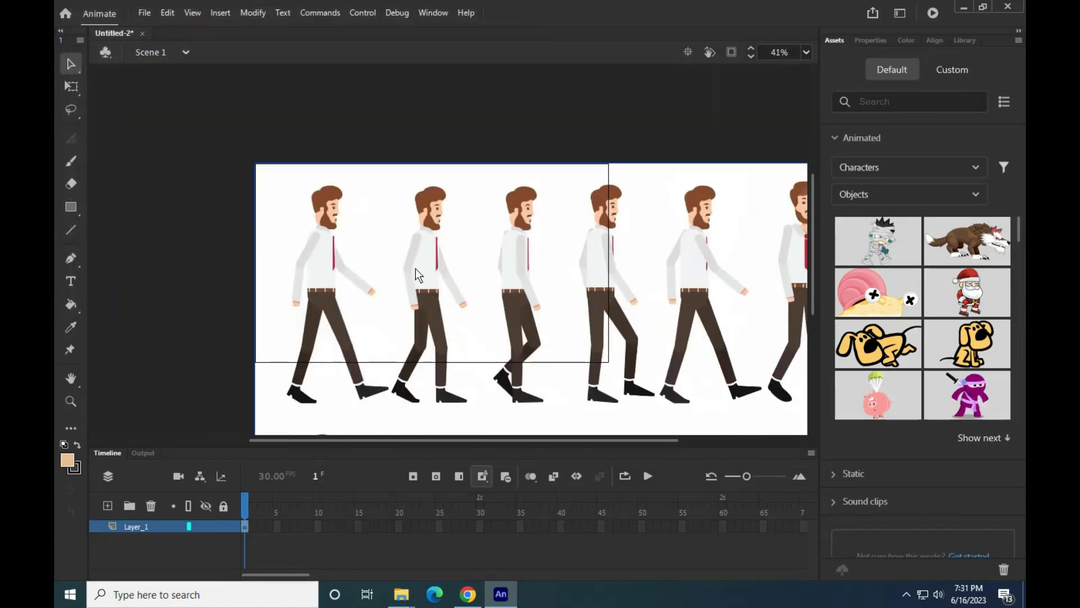
pyautogui.scroll(-3, 416, 268)
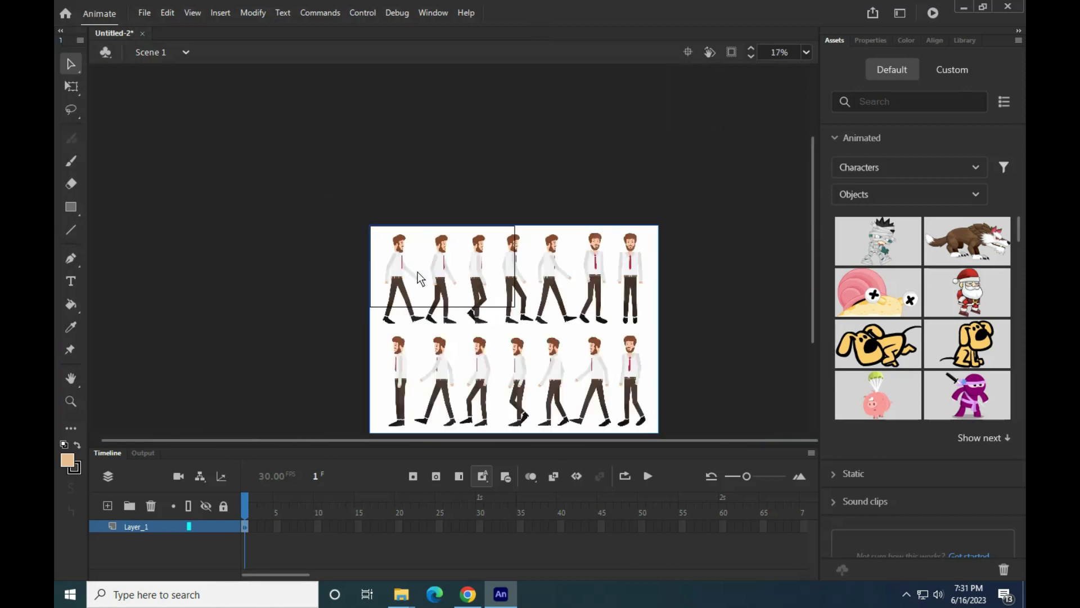
pyautogui.scroll(4, 407, 267)
pyautogui.scroll(-3, 406, 268)
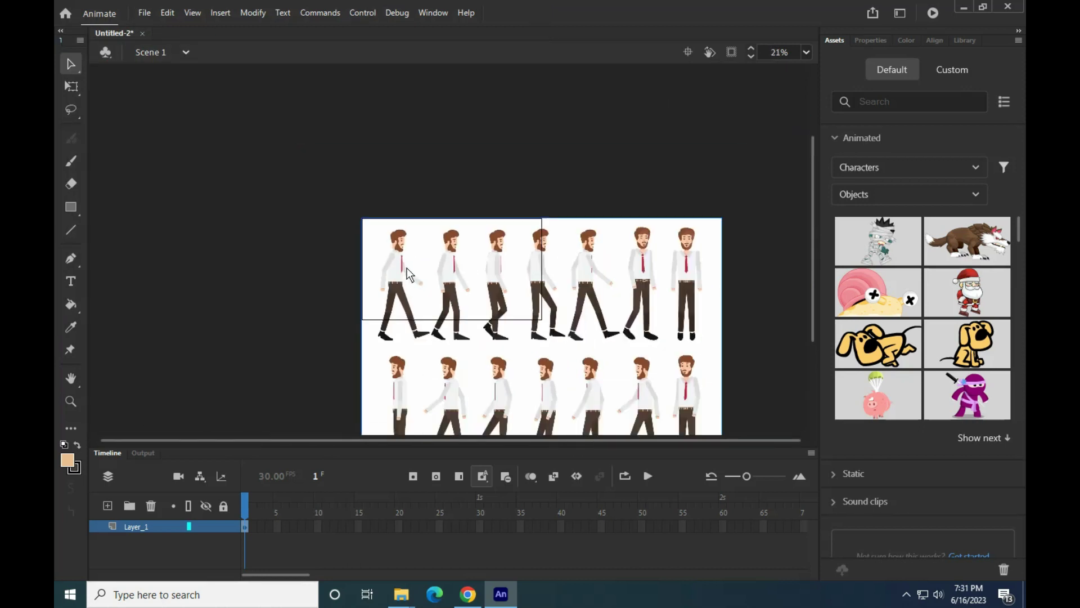
pyautogui.scroll(-3, 487, 290)
pyautogui.click(71, 86)
pyautogui.click(611, 220)
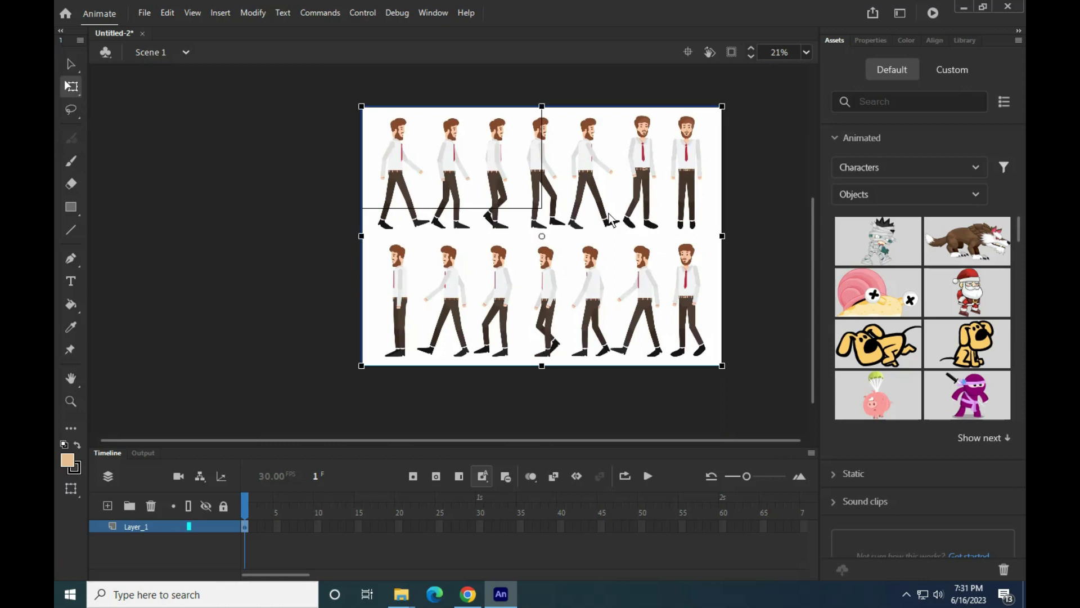
pyautogui.moveTo(723, 367); pyautogui.dragTo(638, 314)
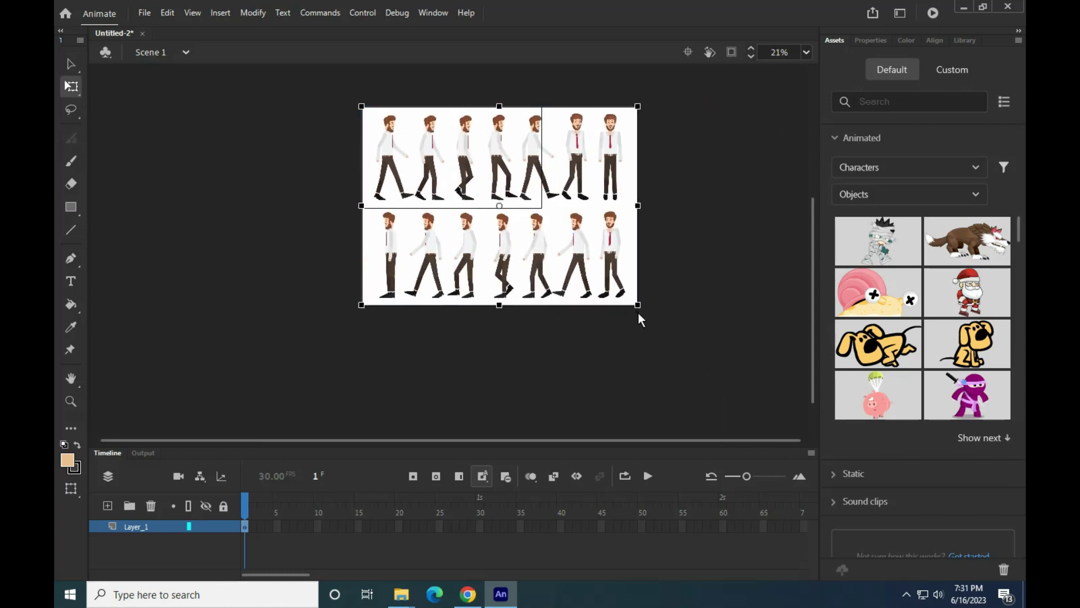
# - Add a new layer above the reference image and lock the image layer for tracing the first figure's head
pyautogui.hotkey('ctrl', '=')
pyautogui.moveTo(467, 169); pyautogui.dragTo(438, 225)
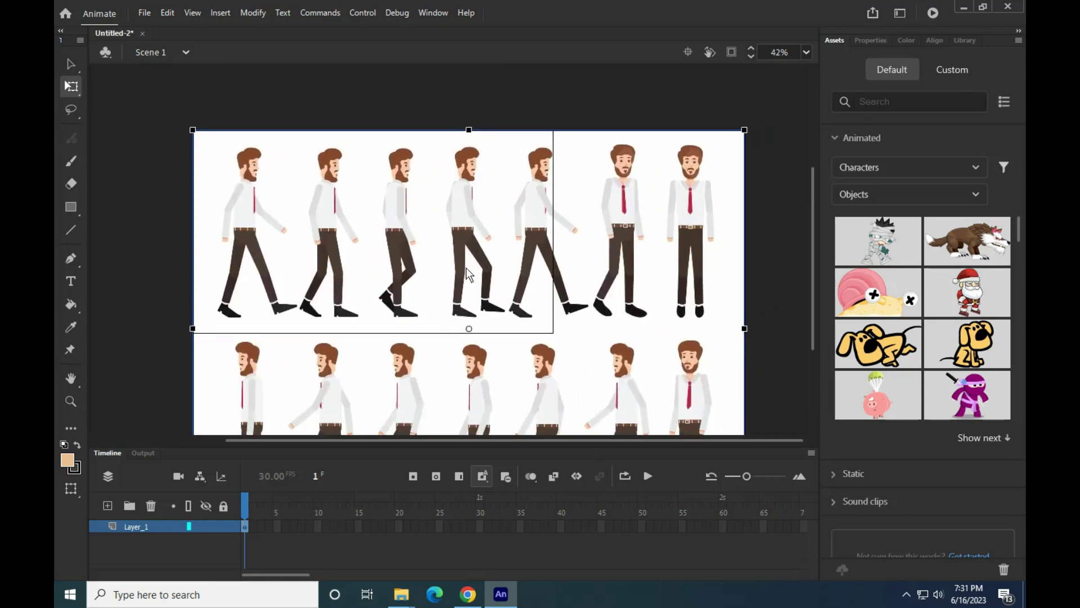
pyautogui.moveTo(390, 261); pyautogui.dragTo(561, 267)
pyautogui.hotkey('ctrl', '=')
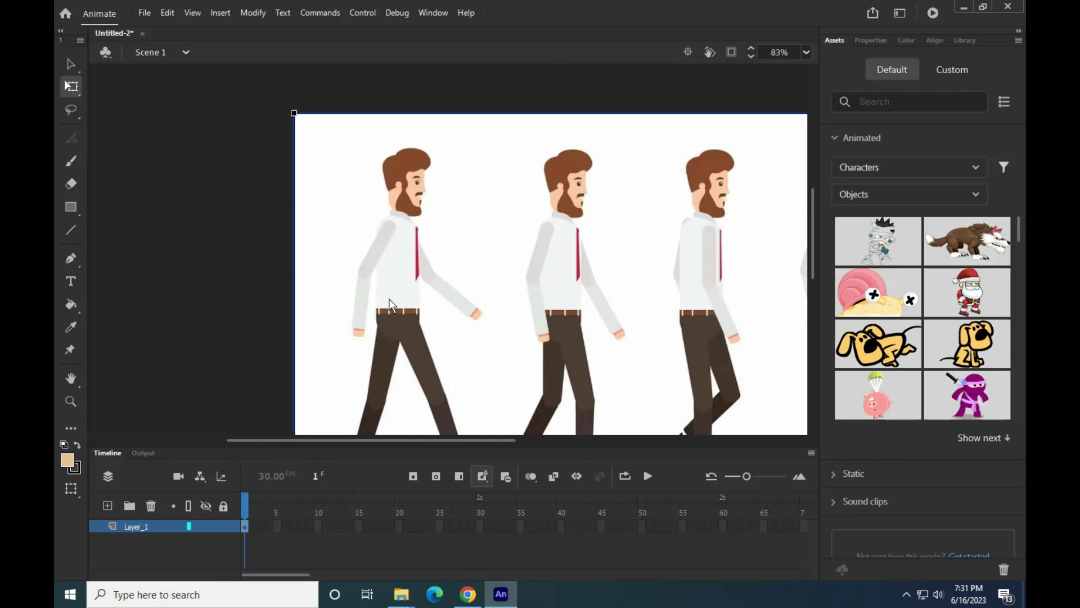
pyautogui.hotkey('ctrl', '=')
pyautogui.moveTo(430, 224); pyautogui.dragTo(363, 262)
pyautogui.hotkey('ctrl', '=')
pyautogui.moveTo(363, 309); pyautogui.dragTo(359, 314)
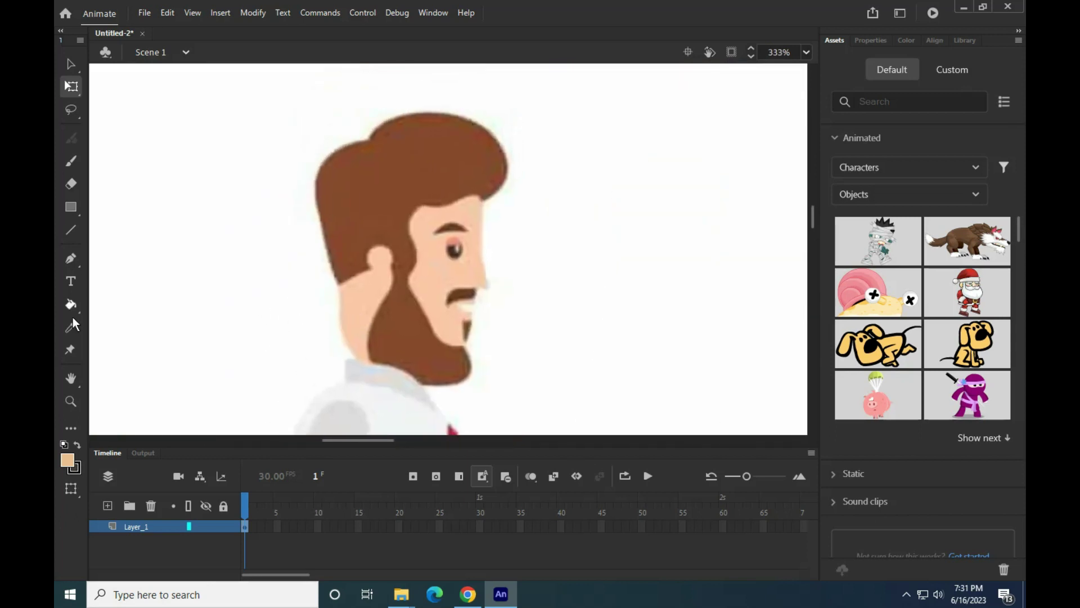
pyautogui.click(71, 260)
pyautogui.scroll(-2, 421, 285)
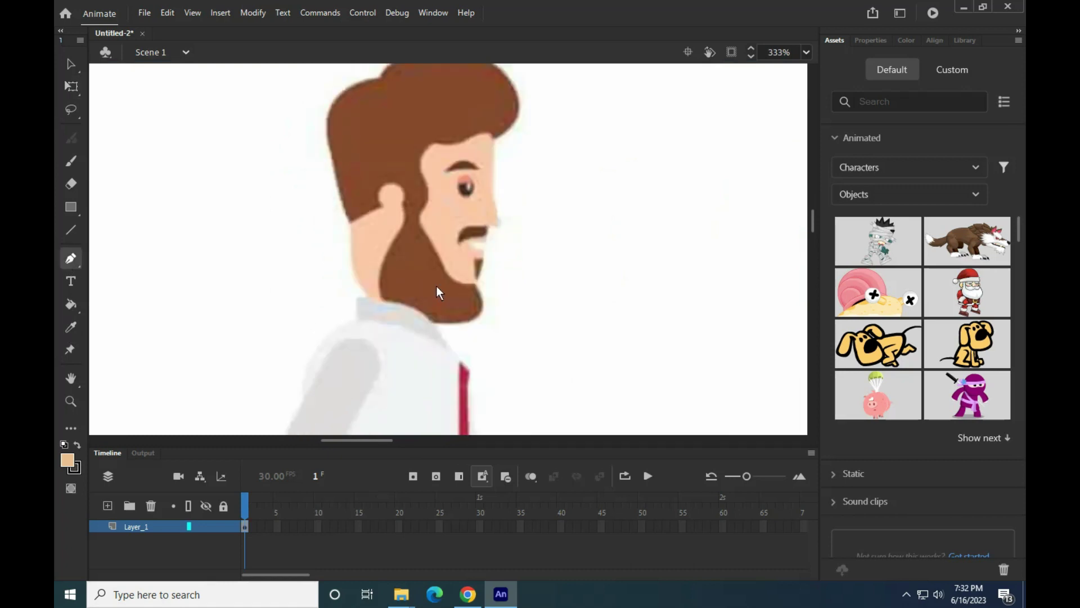
pyautogui.hotkey('ctrl', '=')
pyautogui.moveTo(507, 279); pyautogui.dragTo(461, 339)
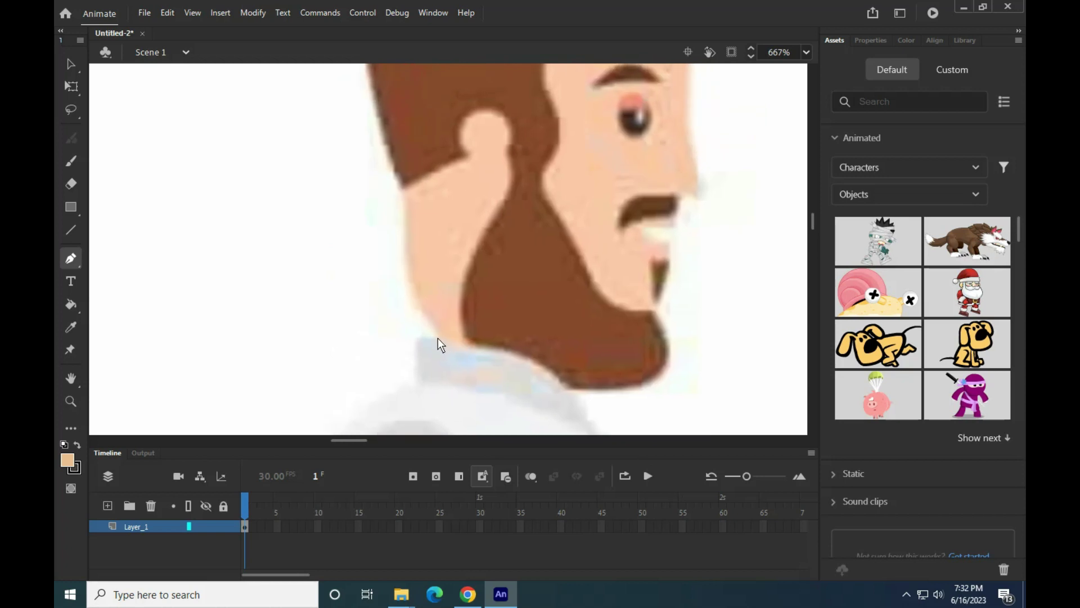
pyautogui.moveTo(402, 191); pyautogui.dragTo(411, 155)
pyautogui.hotkey('ctrl', 'z')
pyautogui.click(107, 505)
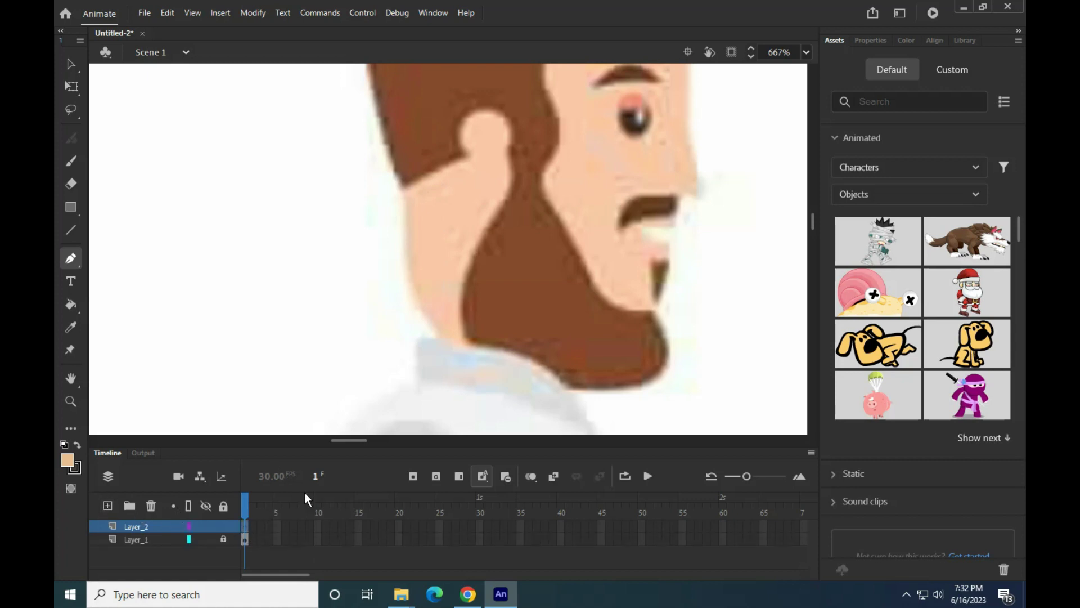
# - Trace the back of the neck and the hair contour up to the forehead of the first figure with the Pen tool
pyautogui.click(439, 336)
pyautogui.moveTo(404, 192); pyautogui.dragTo(441, 282)
pyautogui.scroll(-2, 441, 282)
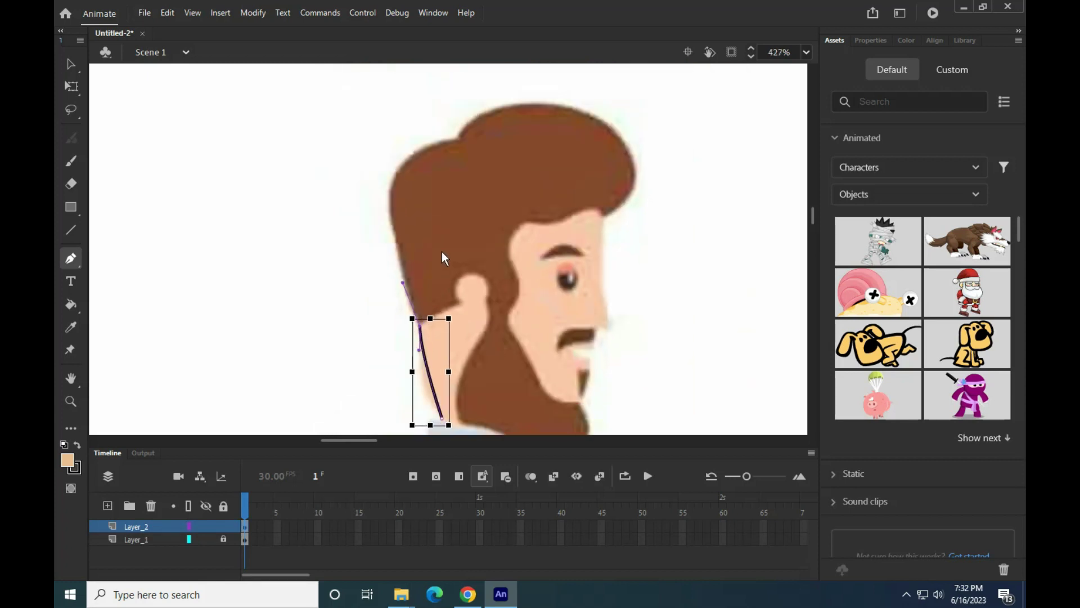
pyautogui.moveTo(459, 139); pyautogui.dragTo(465, 109)
pyautogui.moveTo(571, 108); pyautogui.dragTo(634, 121)
pyautogui.moveTo(604, 217); pyautogui.dragTo(596, 257)
pyautogui.moveTo(630, 303); pyautogui.dragTo(600, 242)
# - Trace the face profile along nose, mouth, chin and underside of the beard, closing the outline at the neck
pyautogui.hotkey('ctrl', '=')
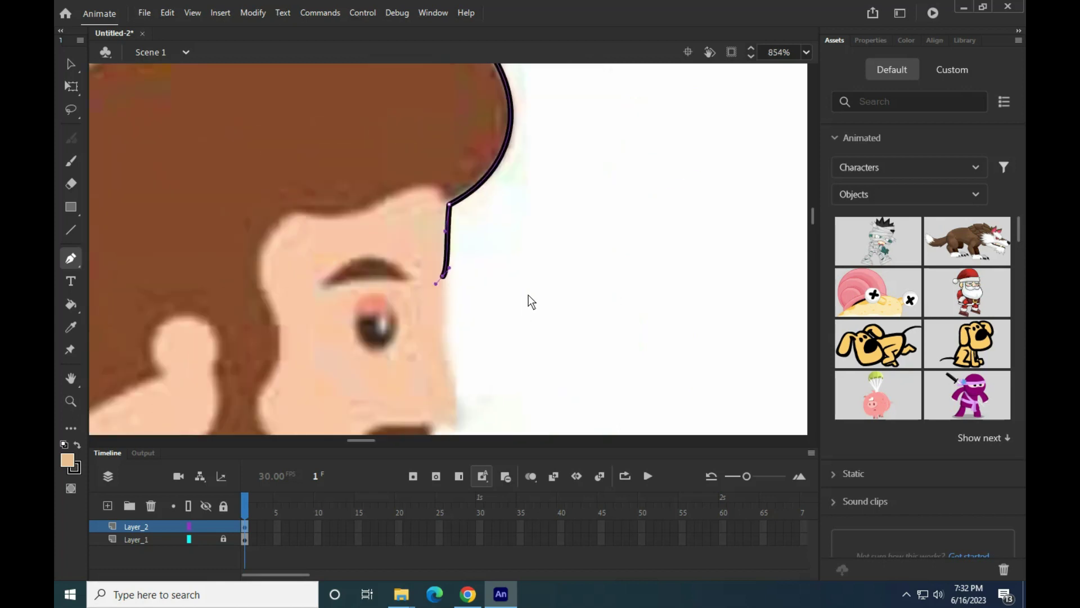
pyautogui.moveTo(441, 326); pyautogui.dragTo(441, 337)
pyautogui.moveTo(463, 412); pyautogui.dragTo(457, 274)
pyautogui.moveTo(430, 262); pyautogui.dragTo(420, 310)
pyautogui.click(361, 303)
pyautogui.moveTo(409, 327); pyautogui.dragTo(415, 331)
pyautogui.moveTo(415, 331); pyautogui.dragTo(419, 226)
pyautogui.click(419, 238)
pyautogui.click(400, 305)
pyautogui.click(414, 365)
pyautogui.scroll(-2, 391, 279)
pyautogui.moveTo(390, 279); pyautogui.dragTo(453, 308)
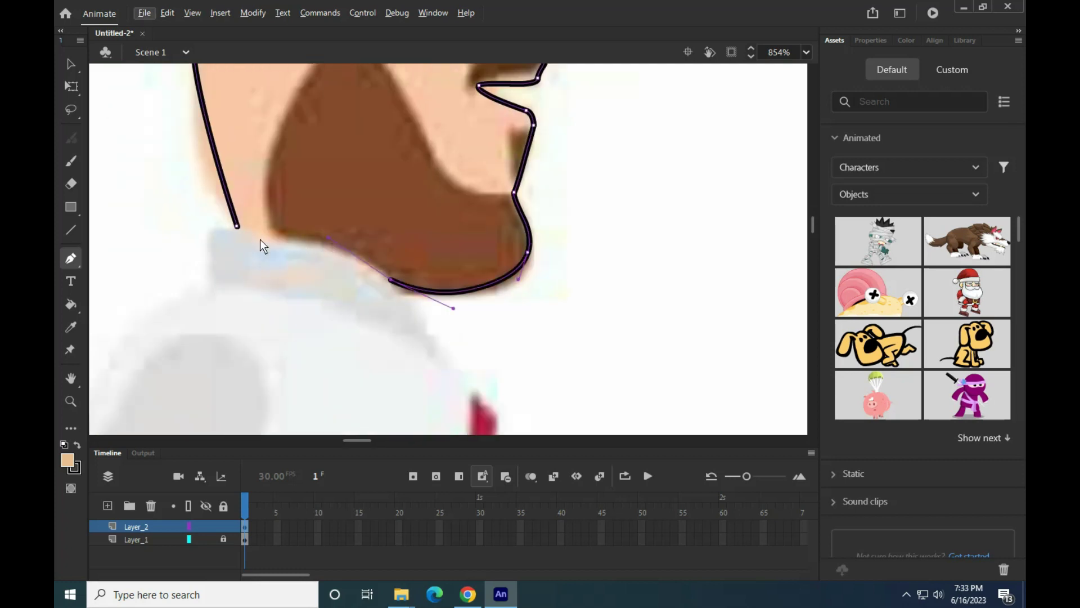
pyautogui.moveTo(174, 222); pyautogui.dragTo(242, 287)
pyautogui.scroll(2, 285, 262)
# - Draw dividing lines around the ear and neck and bend them to follow the hair and beard edges
pyautogui.press('v')
pyautogui.scroll(-3, 242, 270)
pyautogui.click(71, 229)
pyautogui.moveTo(364, 356); pyautogui.dragTo(404, 213)
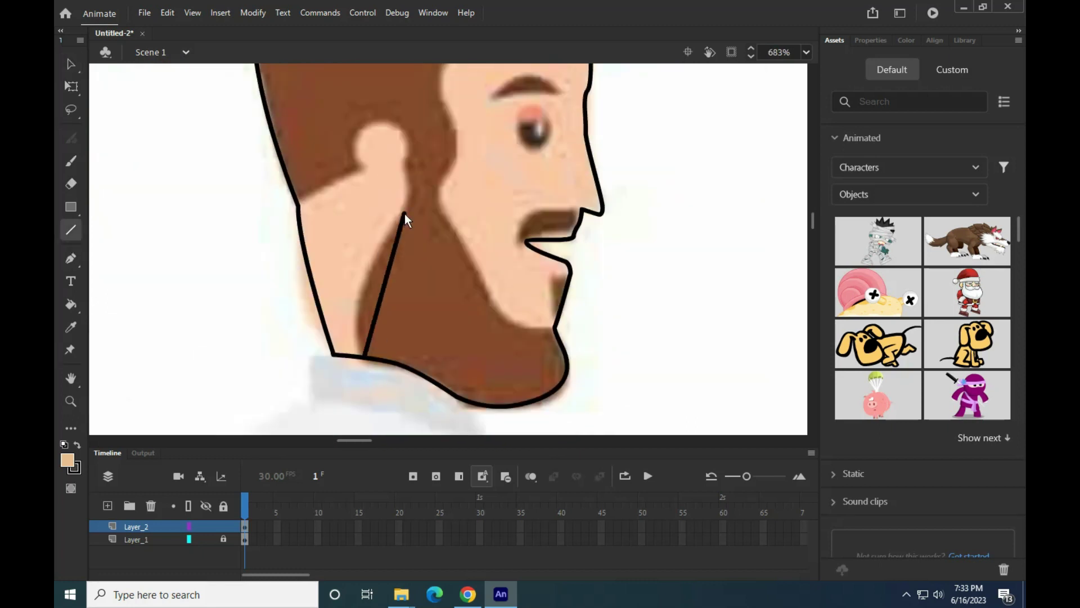
pyautogui.press('v')
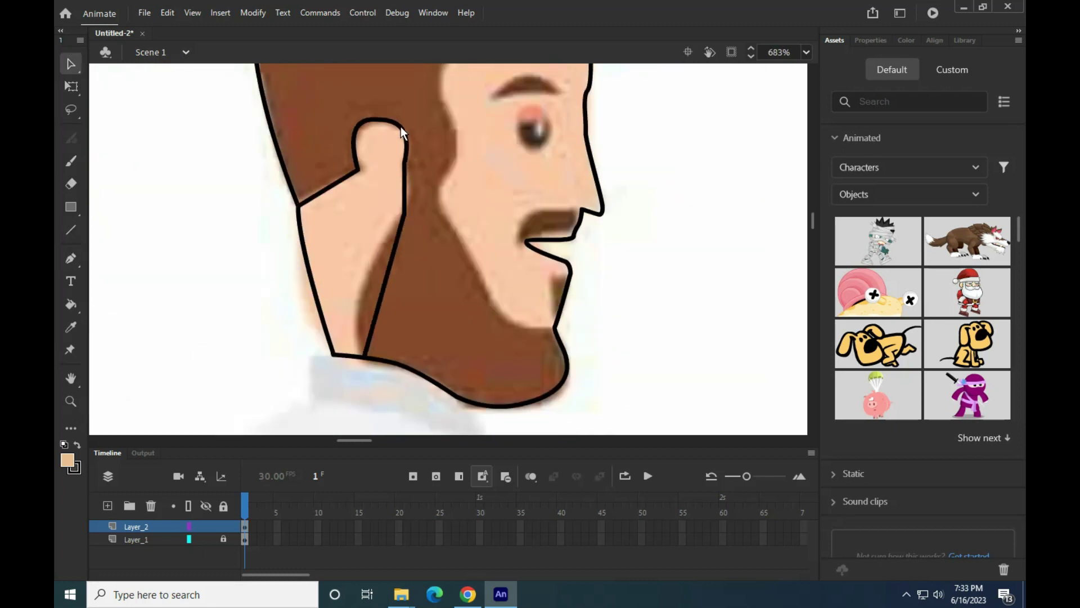
pyautogui.moveTo(396, 248); pyautogui.dragTo(255, 355)
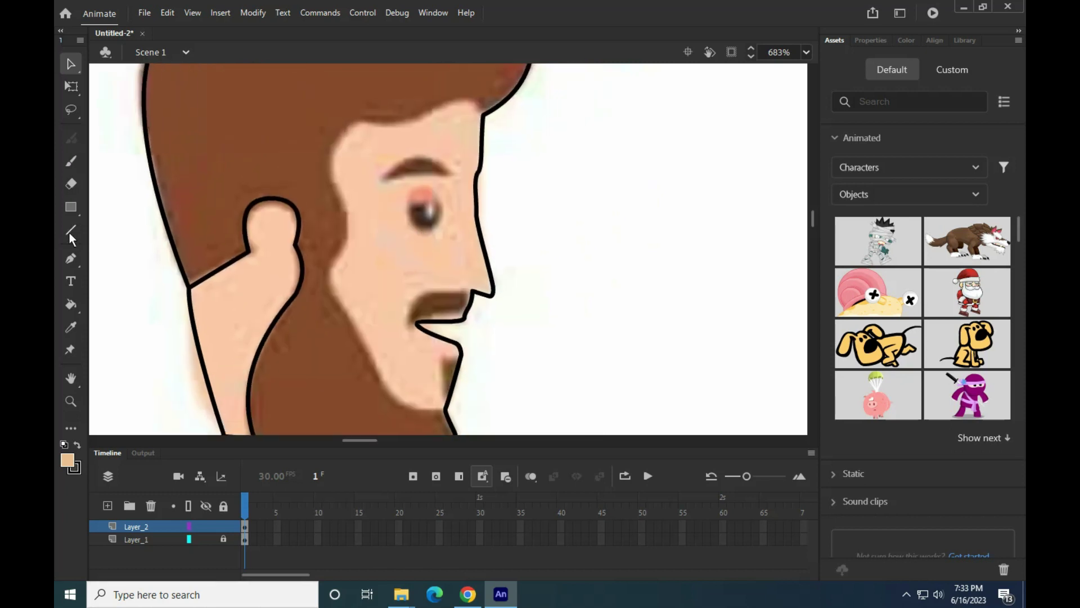
# - Trace the inner beard and hair edge with the Pen tool from the chin up to the forehead
pyautogui.click(71, 259)
pyautogui.click(429, 411)
pyautogui.click(381, 377)
pyautogui.click(332, 300)
pyautogui.moveTo(337, 254); pyautogui.dragTo(344, 235)
pyautogui.moveTo(332, 187); pyautogui.dragTo(323, 168)
pyautogui.moveTo(360, 122); pyautogui.dragTo(381, 127)
pyautogui.moveTo(461, 101); pyautogui.dragTo(481, 88)
pyautogui.press('alt')
pyautogui.click(481, 118)
# - Outline the eyebrow with straight lines over the reference eyebrow
pyautogui.scroll(1, 464, 207)
pyautogui.moveTo(397, 255); pyautogui.dragTo(380, 348)
pyautogui.click(71, 230)
pyautogui.moveTo(344, 270)
pyautogui.mouseDown()
pyautogui.moveTo(374, 259)
pyautogui.moveTo(433, 262)
pyautogui.mouseUp()
pyautogui.moveTo(433, 262); pyautogui.dragTo(410, 239)
pyautogui.moveTo(411, 239)
pyautogui.mouseDown()
pyautogui.moveTo(369, 237)
pyautogui.moveTo(338, 275)
pyautogui.mouseUp()
# - Draw a small upright oval for the eye and move it onto the reference eye
pyautogui.click(70, 207)
pyautogui.click(110, 248)
pyautogui.moveTo(397, 308); pyautogui.dragTo(430, 352)
pyautogui.click(71, 64)
pyautogui.doubleClick(414, 332)
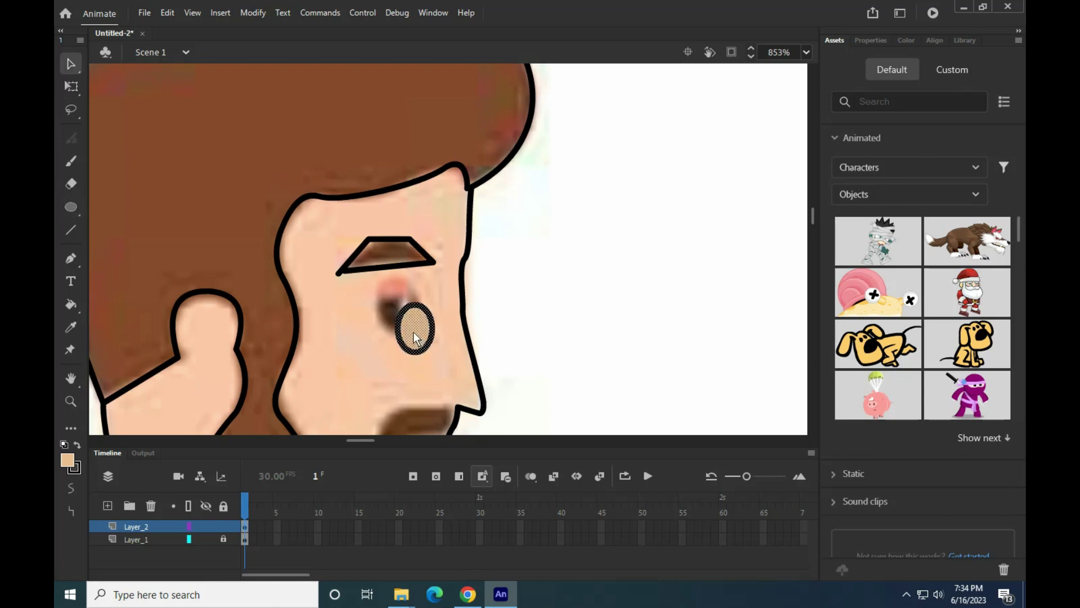
pyautogui.moveTo(394, 305); pyautogui.dragTo(395, 311)
pyautogui.click(419, 298)
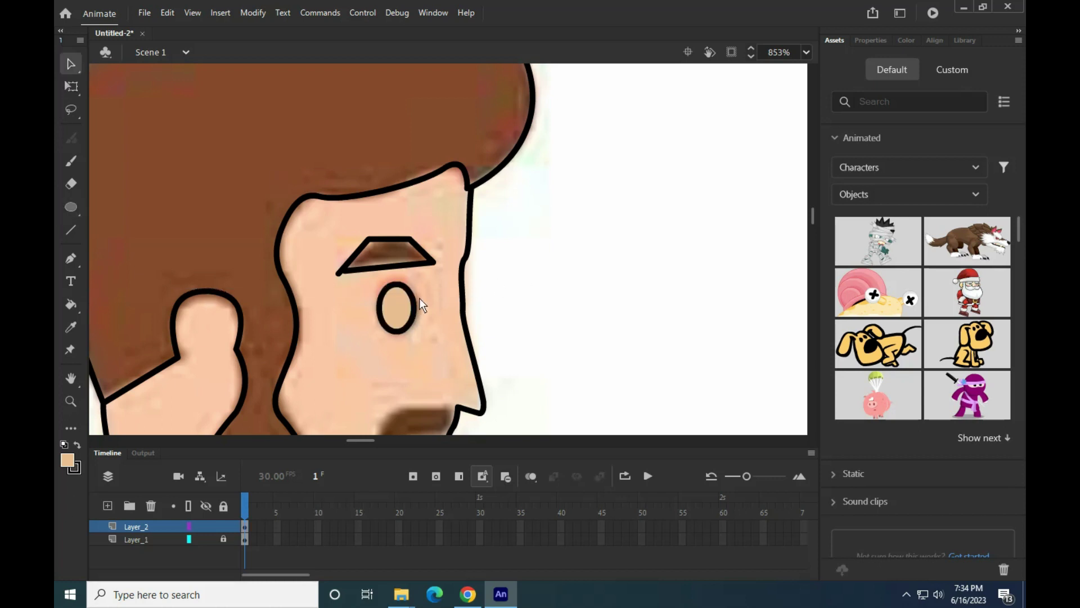
# - Draw an eyelid line across the upper part of the eye and bend the eyebrow lines into an arch
pyautogui.click(71, 230)
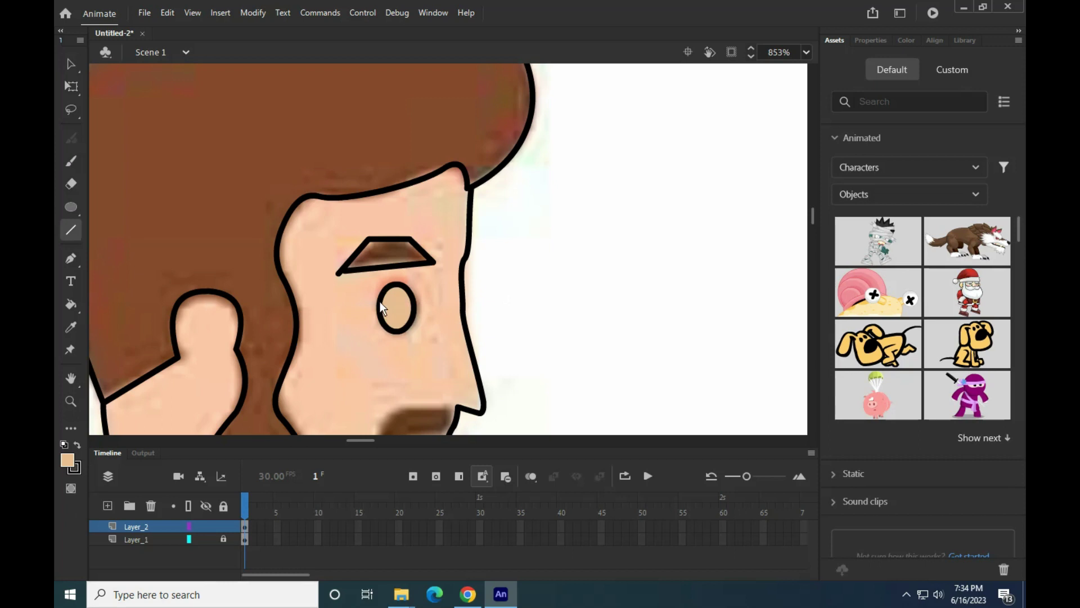
pyautogui.click(72, 62)
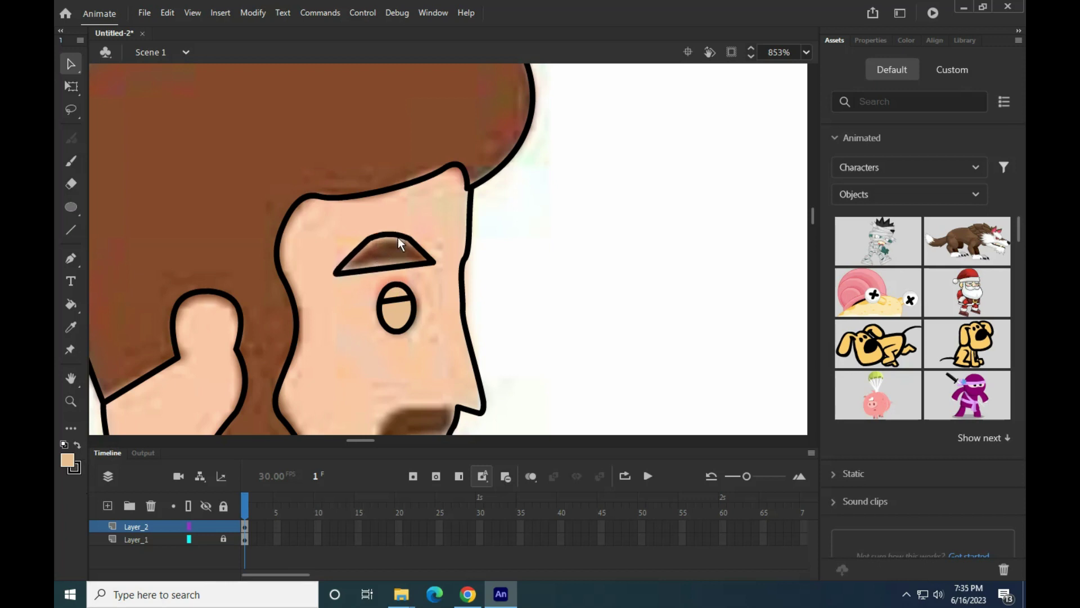
pyautogui.moveTo(397, 266); pyautogui.dragTo(392, 254)
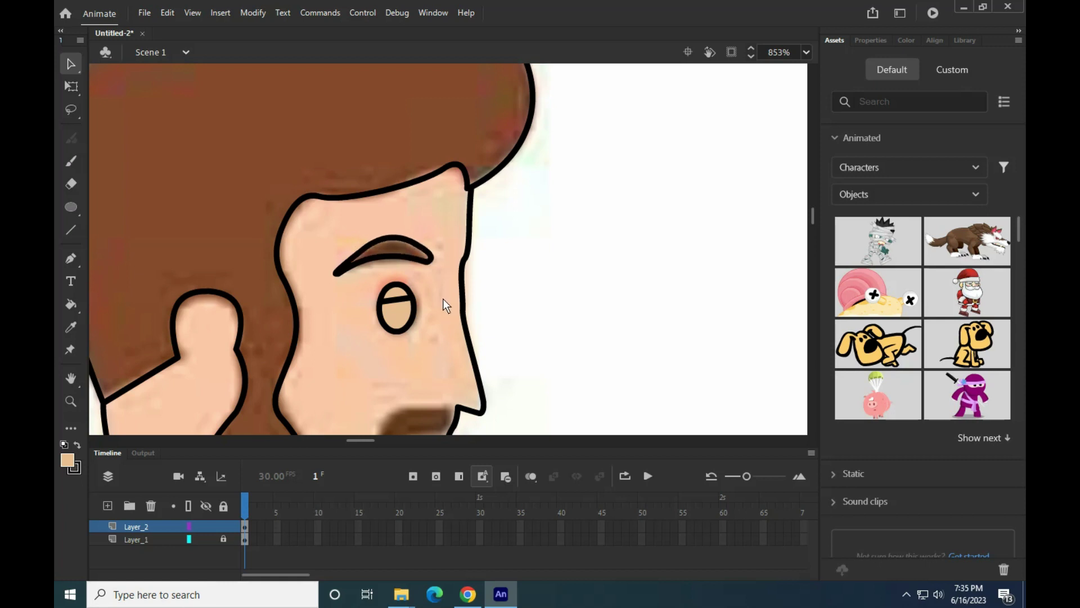
# - Outline the moustache with lines between the nose and the mouth corner and bend them to the reference shape
pyautogui.scroll(-3, 468, 336)
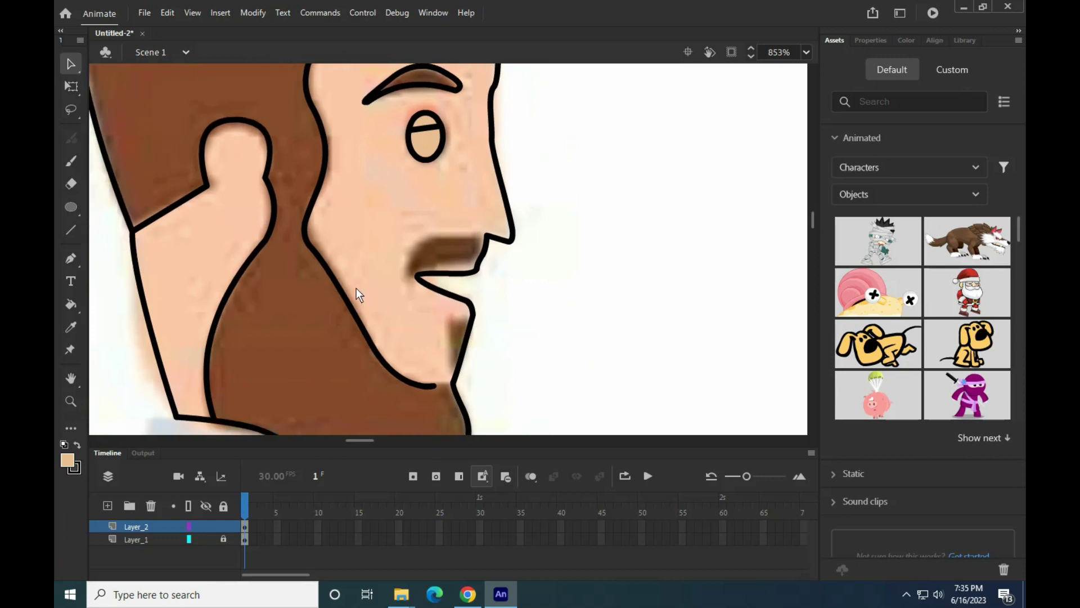
pyautogui.click(66, 228)
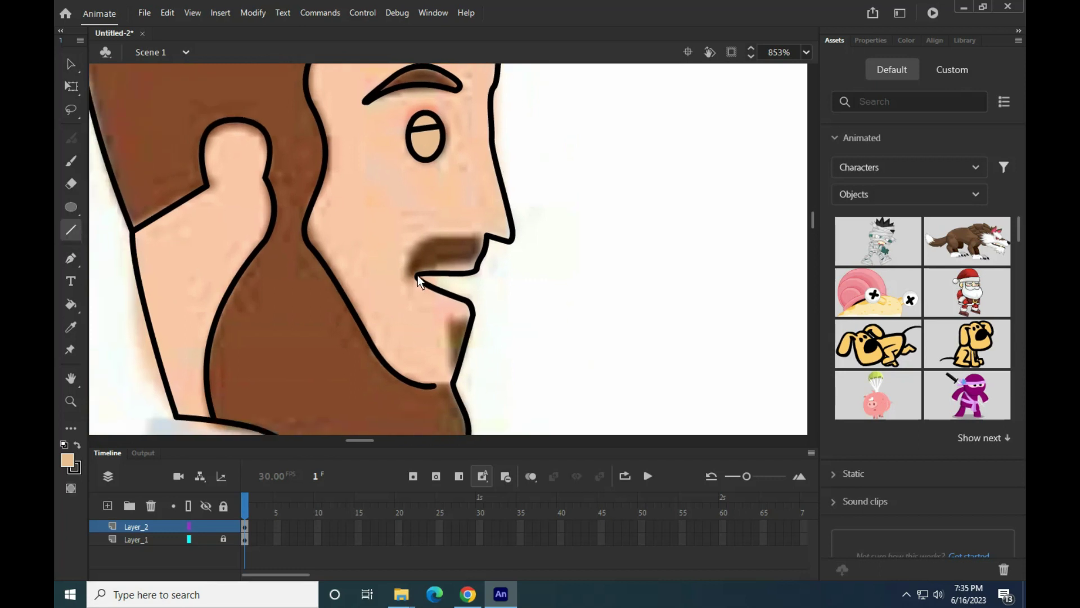
pyautogui.moveTo(478, 257); pyautogui.dragTo(417, 275)
pyautogui.click(69, 66)
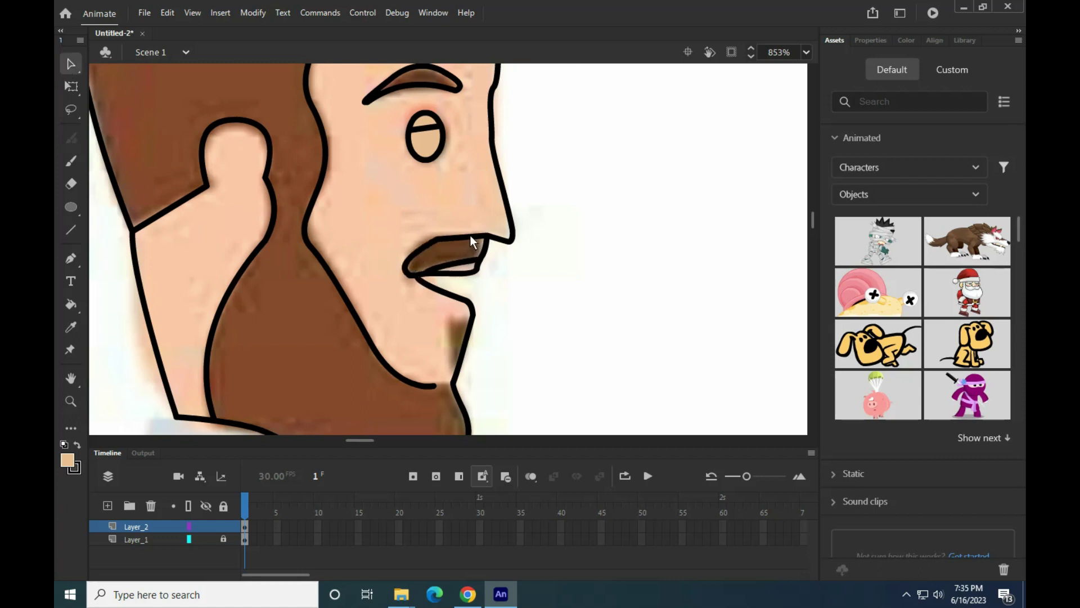
pyautogui.moveTo(413, 260); pyautogui.dragTo(407, 275)
# - Set the fill colour to black and fill the moustache and the upper eyelid
pyautogui.click(69, 327)
pyautogui.click(68, 460)
pyautogui.click(137, 353)
pyautogui.click(71, 304)
pyautogui.click(469, 247)
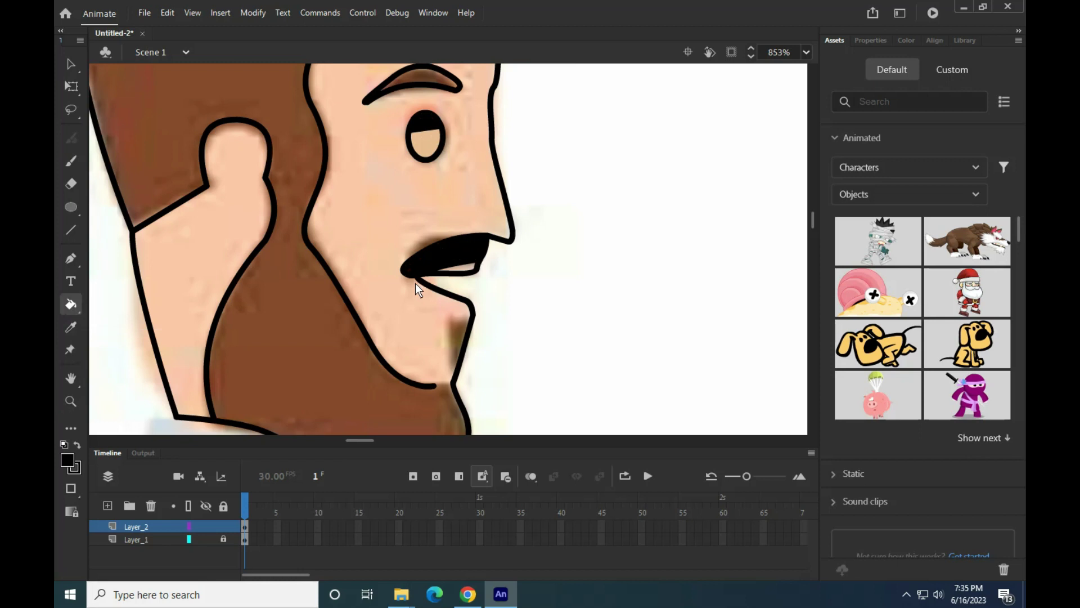
# - Try to fill the hair and beard area with black
pyautogui.scroll(-5, 445, 287)
pyautogui.click(396, 306)
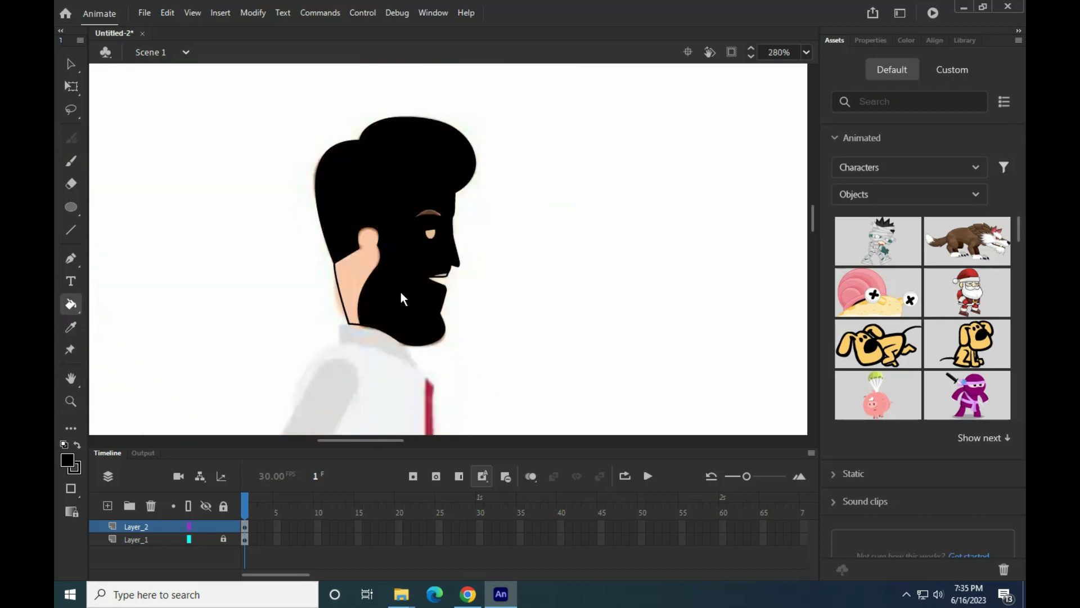
pyautogui.hotkey('ctrl', 'z')
pyautogui.scroll(4, 413, 235)
pyautogui.click(70, 63)
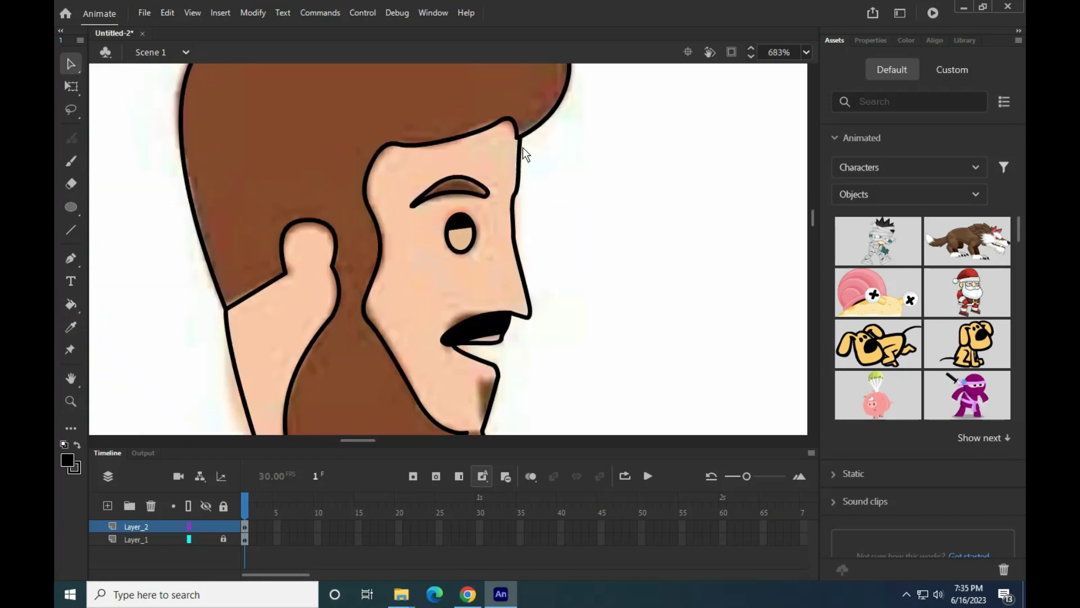
pyautogui.click(71, 304)
pyautogui.click(330, 134)
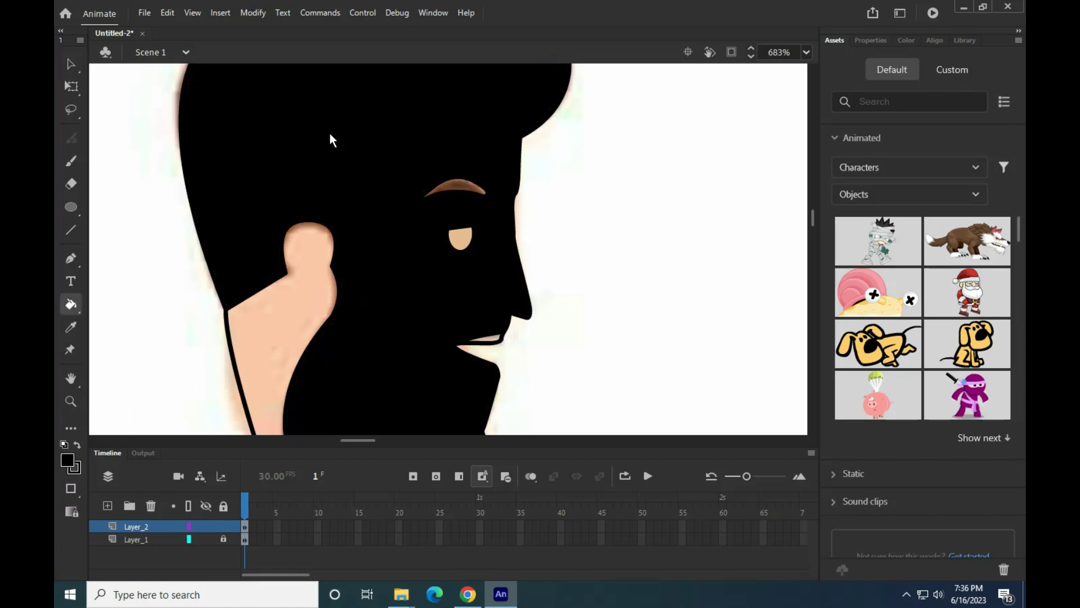
pyautogui.hotkey('ctrl', 'z')
# - Join the loose end of the inner beard line to the chin outline and fill the hair and beard with black
pyautogui.scroll(-3, 440, 274)
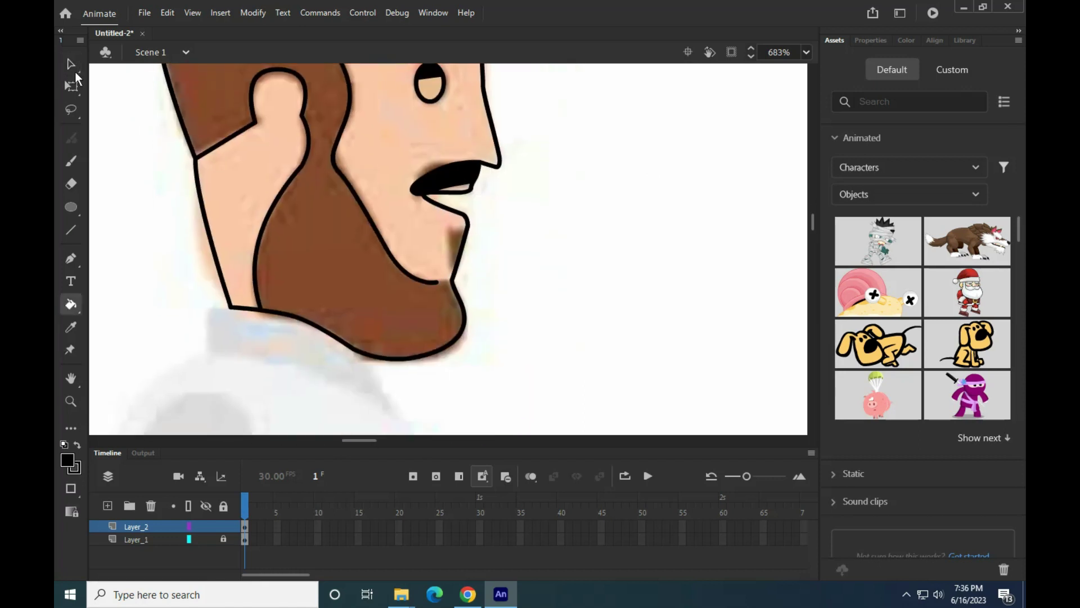
pyautogui.press('v')
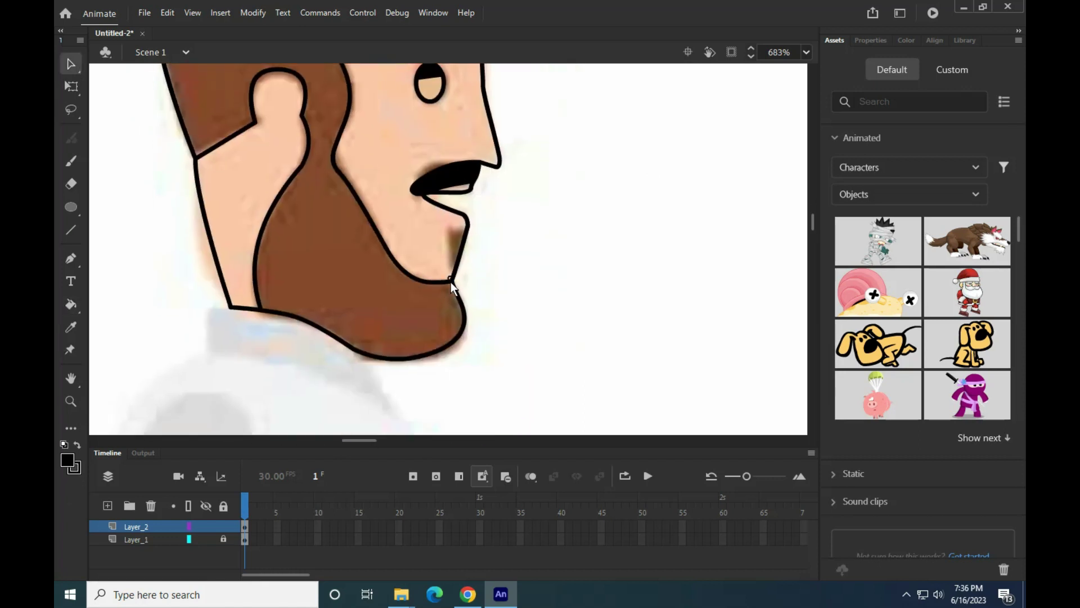
pyautogui.click(70, 305)
pyautogui.click(387, 295)
# - Sample the skin colour with the Eyedropper and fill the face area with it
pyautogui.scroll(-3, 438, 269)
pyautogui.scroll(3, 445, 253)
pyautogui.click(71, 327)
pyautogui.click(326, 307)
pyautogui.click(327, 305)
pyautogui.moveTo(364, 306); pyautogui.dragTo(330, 360)
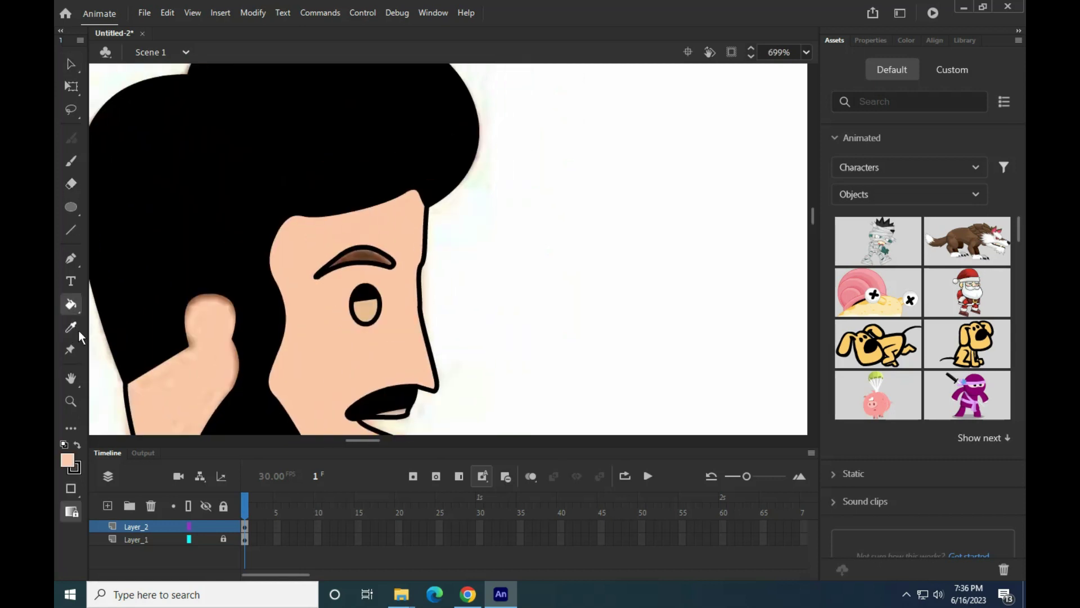
# - Set the fill to black, fill the eyebrow, and draw a small oval pupil inside the eye
pyautogui.click(67, 459)
pyautogui.click(131, 383)
pyautogui.click(71, 206)
pyautogui.scroll(2, 368, 291)
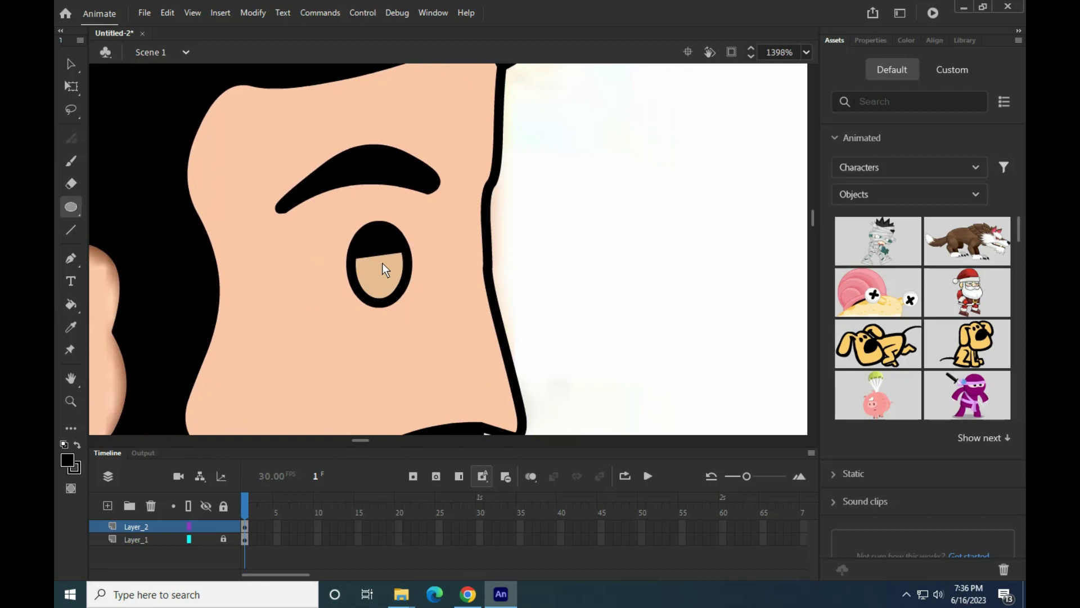
pyautogui.press('v')
pyautogui.moveTo(388, 273); pyautogui.dragTo(402, 288)
pyautogui.press('q')
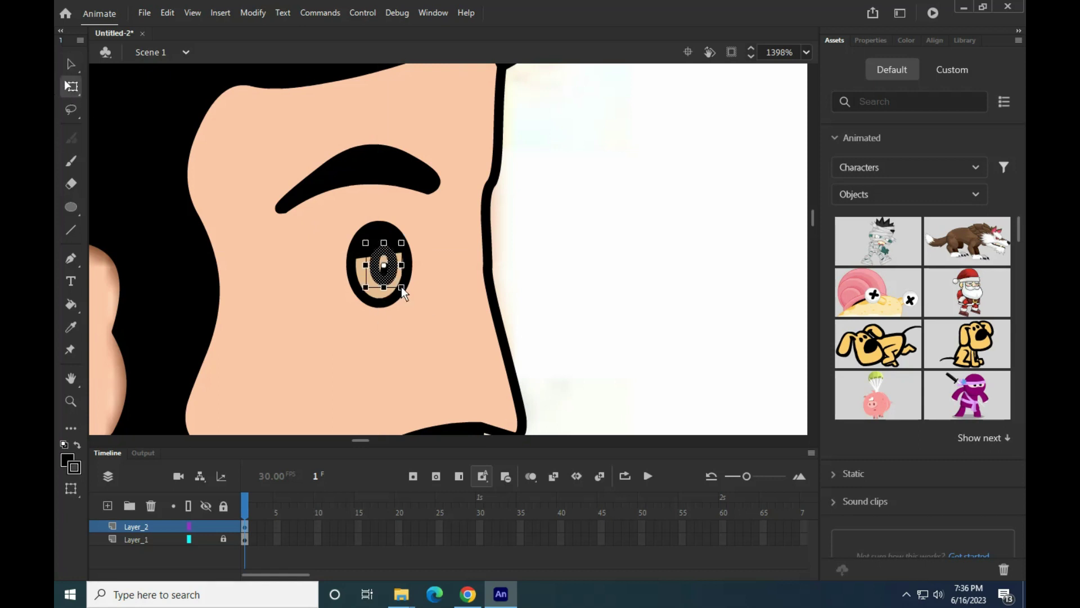
# - Select the small inner oval of the pupil and position it as a highlight within the pupil
pyautogui.click(577, 243)
pyautogui.click(387, 273)
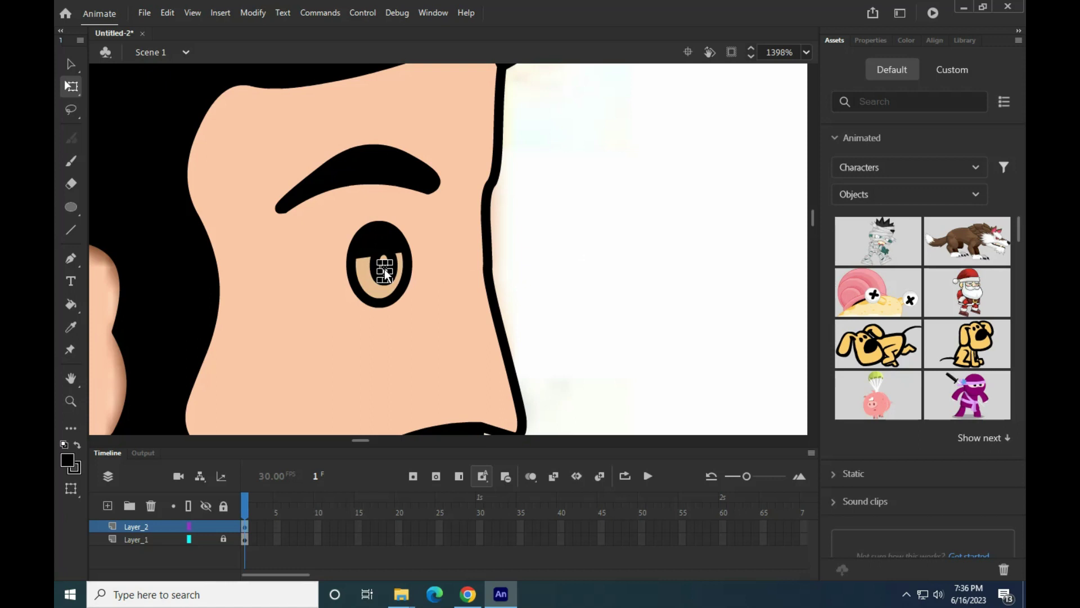
pyautogui.scroll(3, 454, 272)
pyautogui.press('Up')
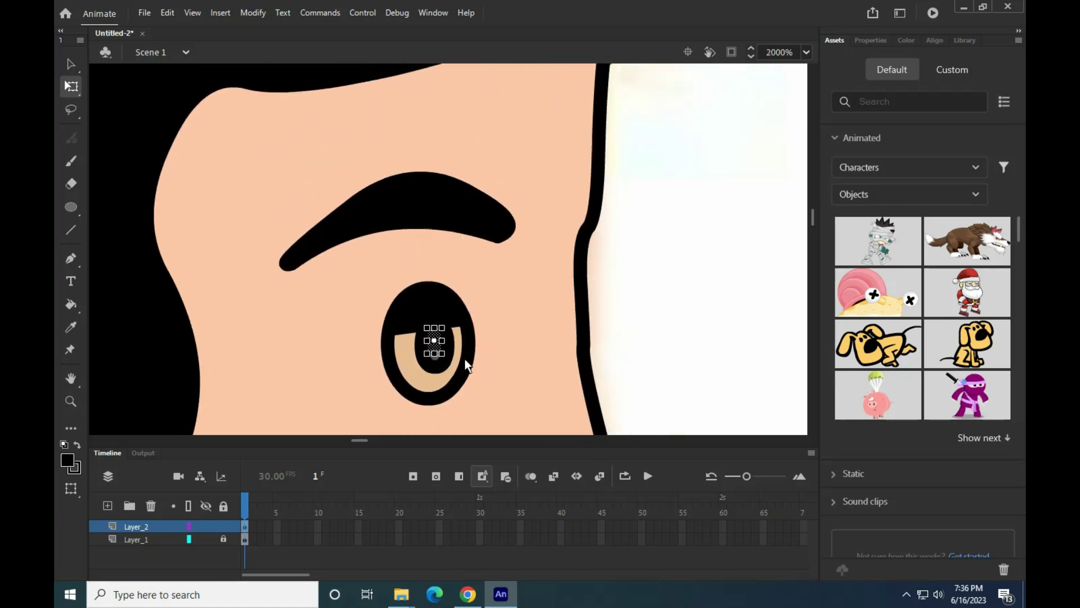
pyautogui.moveTo(435, 357)
pyautogui.mouseDown()
pyautogui.moveTo(445, 368)
pyautogui.moveTo(456, 278)
pyautogui.moveTo(454, 355)
pyautogui.mouseUp()
pyautogui.hotkey('ctrl', 'shift', 'a')
# - Try to fill the pupil's highlight with white using the Paint Bucket
pyautogui.click(67, 460)
pyautogui.click(127, 366)
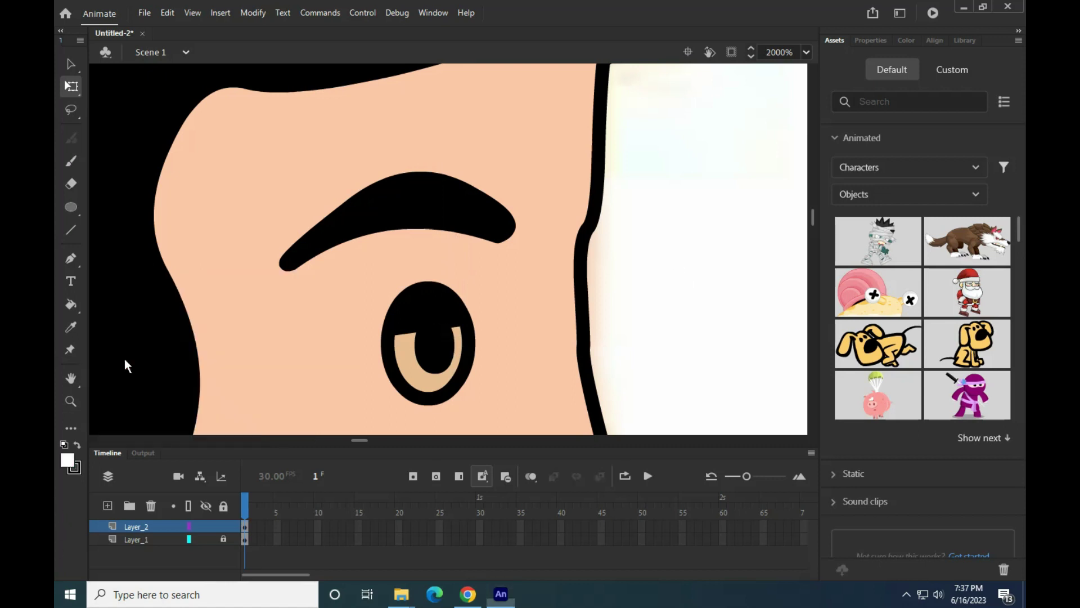
pyautogui.click(70, 303)
pyautogui.click(444, 336)
pyautogui.hotkey('ctrl', 'z')
pyautogui.hotkey('ctrl', 'z')
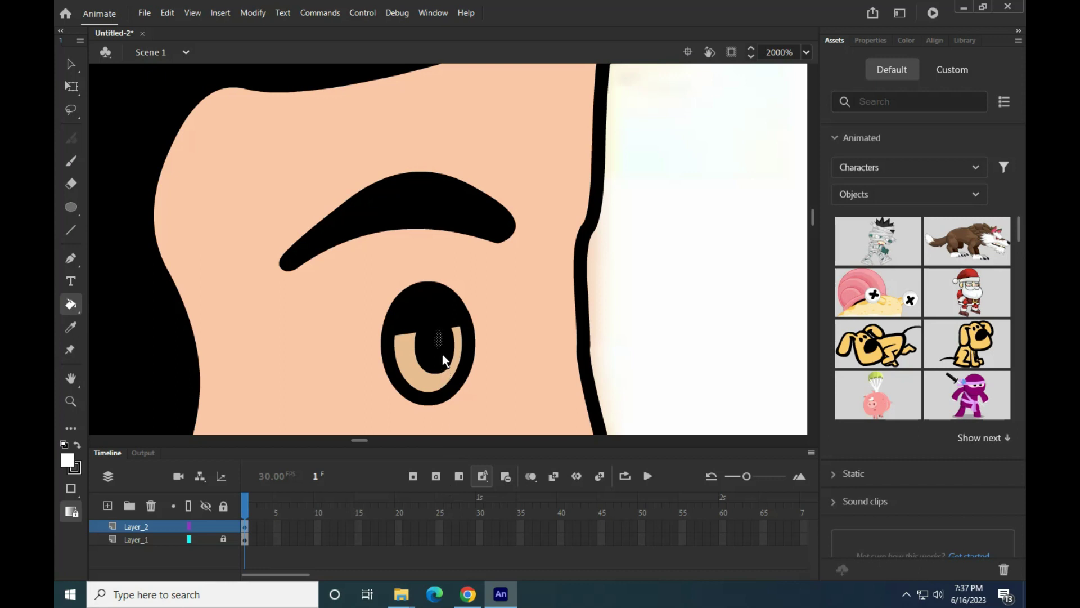
# - Change the selected pupil highlight's fill to white and fill the eyeball around the pupil with white
pyautogui.click(67, 460)
pyautogui.click(207, 413)
pyautogui.click(418, 384)
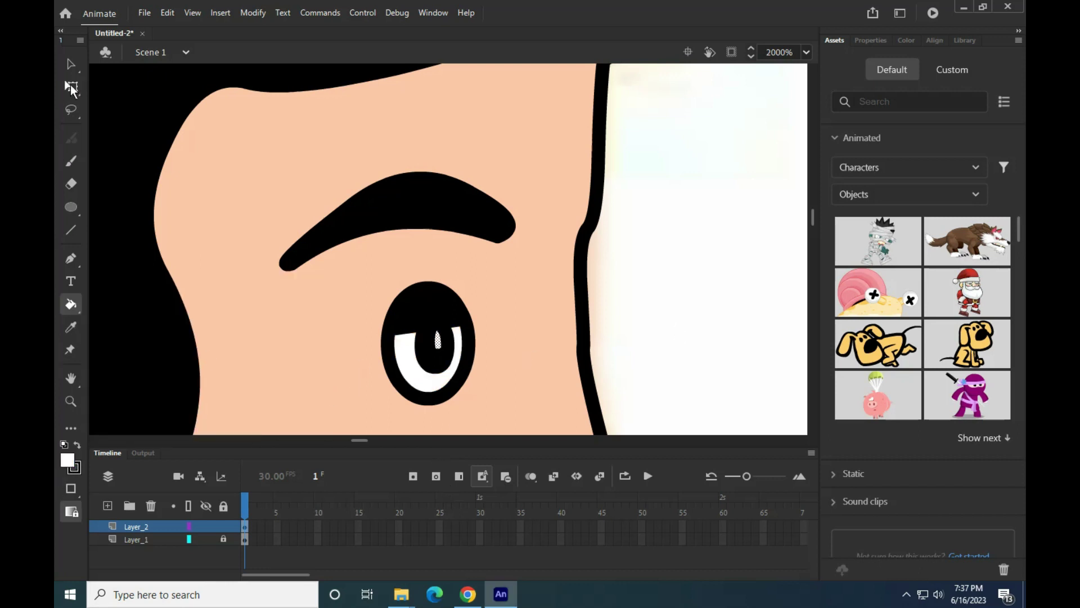
pyautogui.press('v')
# - Toggle the visibility of Layer_1 to check the tracing, and fill the neck and ear with the sampled skin colour
pyautogui.scroll(-5, 552, 315)
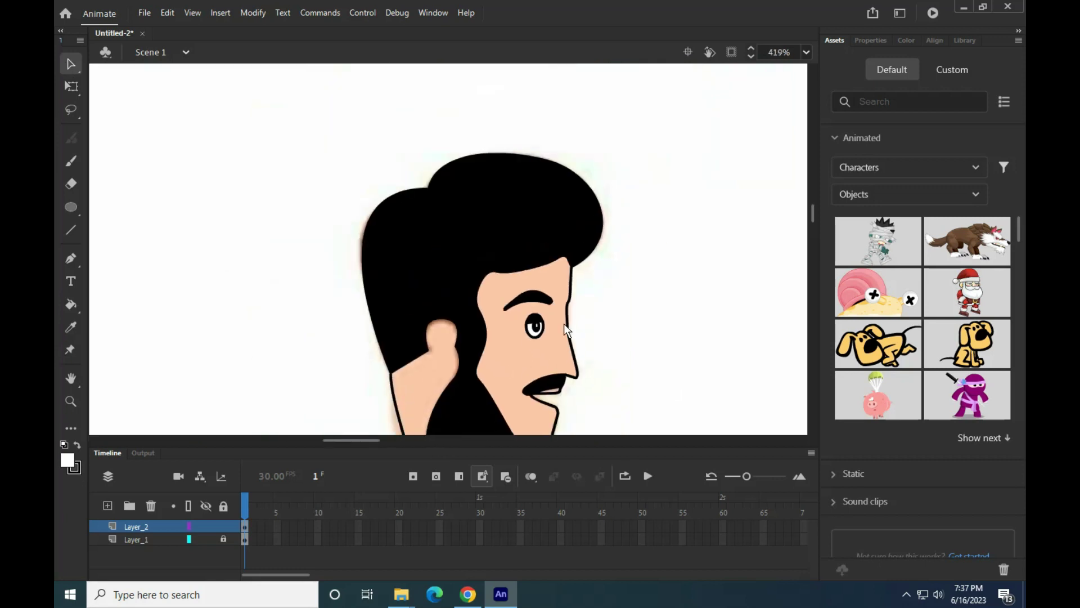
pyautogui.moveTo(509, 295); pyautogui.dragTo(459, 162)
pyautogui.scroll(4, 499, 267)
pyautogui.scroll(-4, 498, 266)
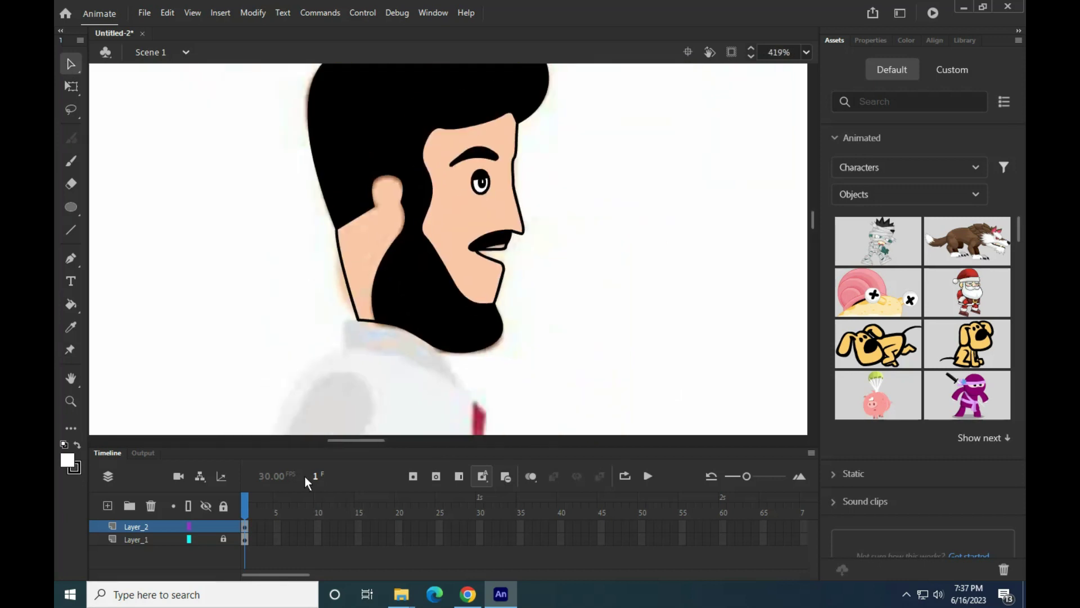
pyautogui.click(206, 539)
pyautogui.click(205, 539)
pyautogui.press('i')
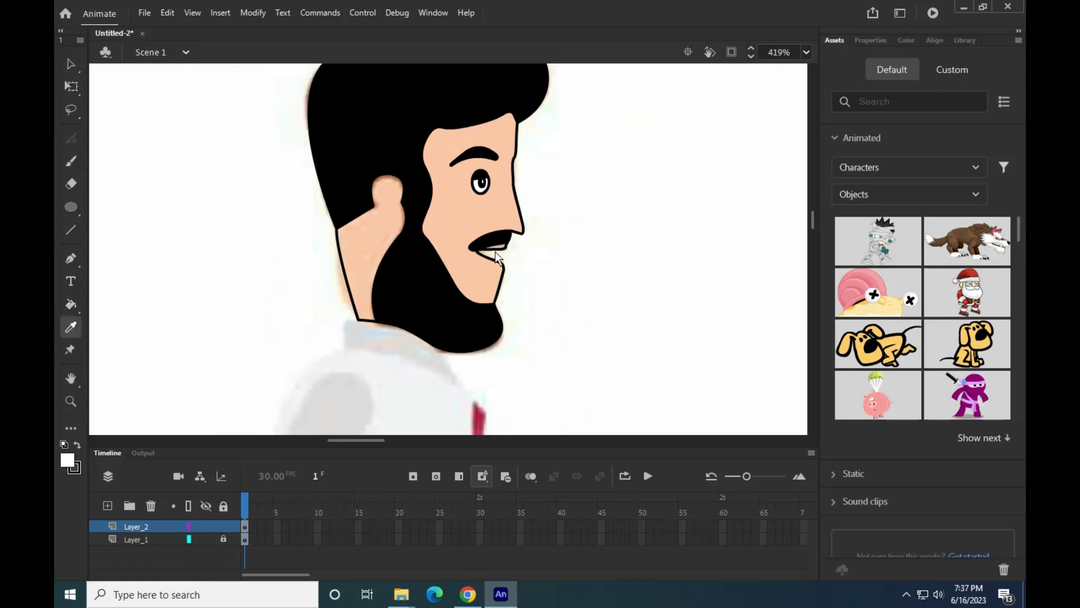
pyautogui.click(366, 259)
pyautogui.click(366, 258)
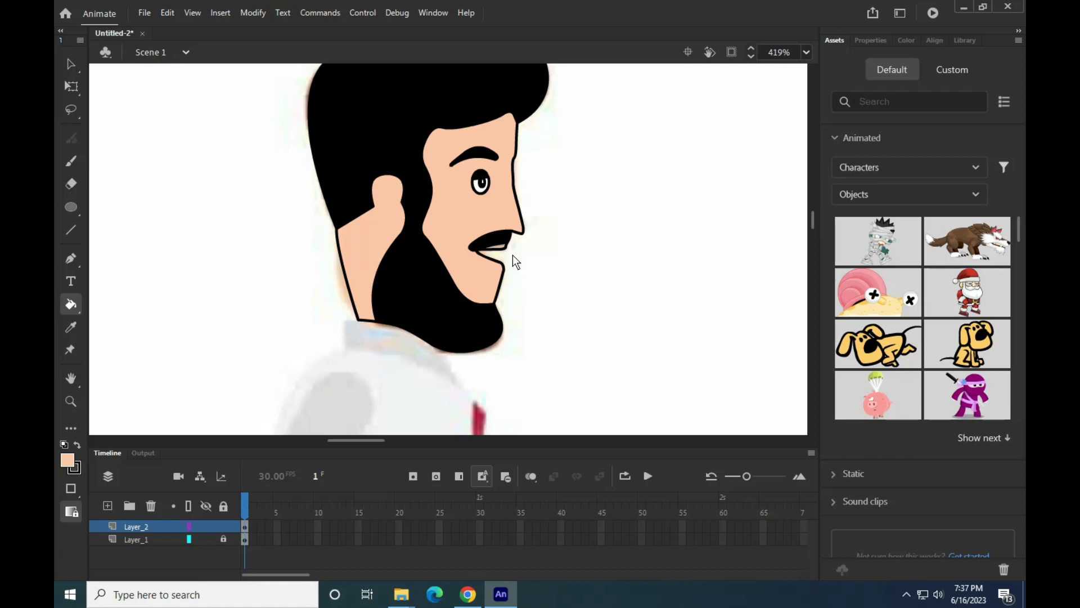
# - Draw the lower lip's outline with the Line tool, from the corner of the mouth out and down to the chin line
pyautogui.click(70, 64)
pyautogui.moveTo(459, 358); pyautogui.dragTo(523, 246)
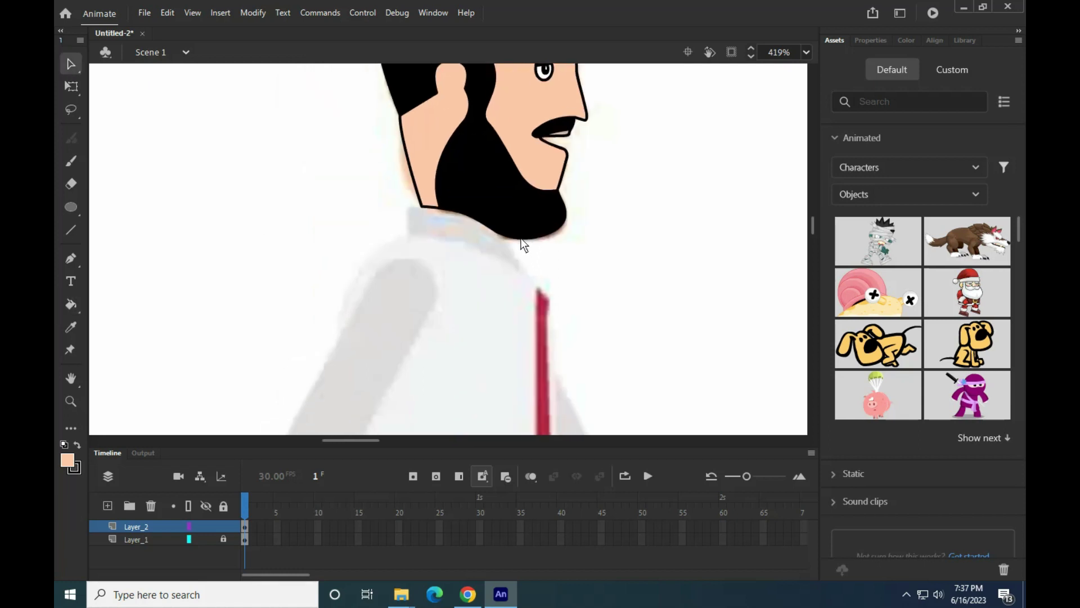
pyautogui.scroll(-5, 524, 246)
pyautogui.scroll(-3, 515, 272)
pyautogui.moveTo(544, 176); pyautogui.dragTo(500, 298)
pyautogui.scroll(-6, 498, 287)
pyautogui.keyDown('ctrl'); pyautogui.click(501, 184); pyautogui.keyUp('ctrl')
pyautogui.moveTo(480, 240); pyautogui.dragTo(553, 295)
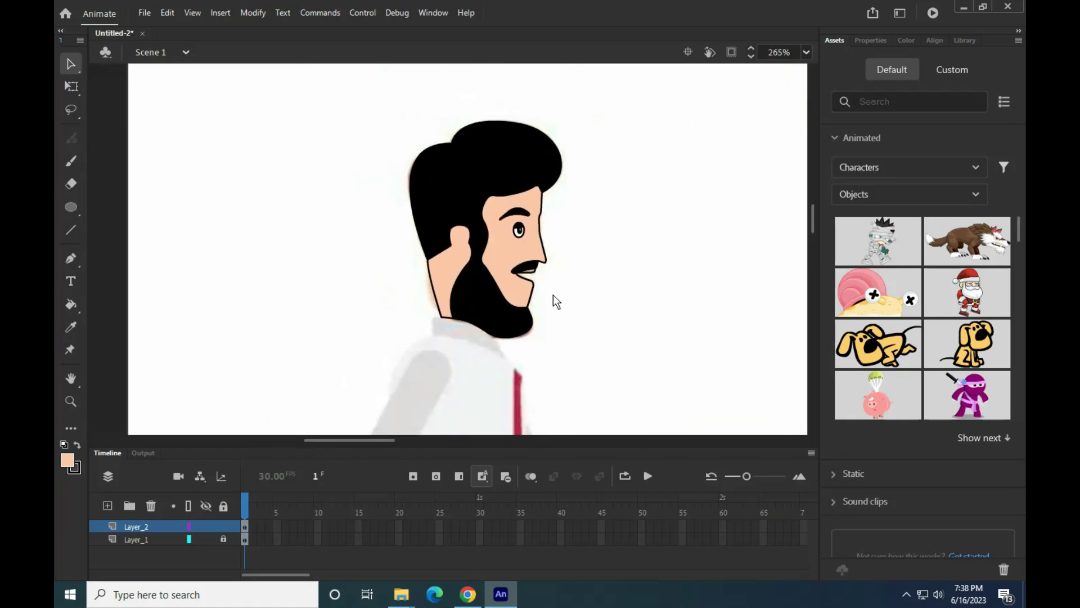
pyautogui.scroll(3, 553, 295)
pyautogui.press('n')
pyautogui.moveTo(450, 302); pyautogui.dragTo(493, 311)
pyautogui.scroll(2, 491, 329)
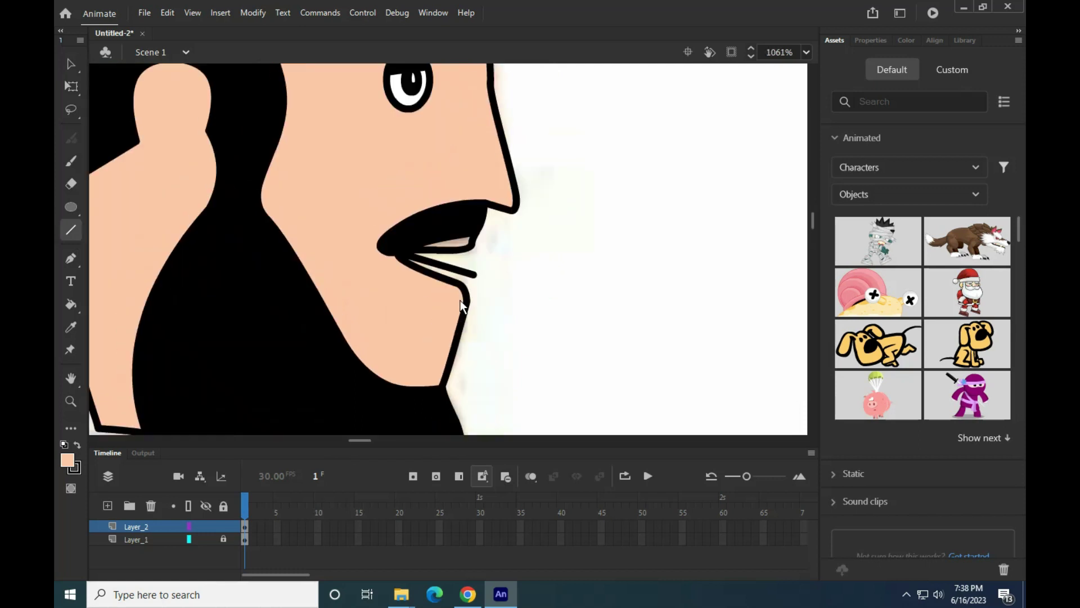
# - Bend the chin and lip outlines to form a rounded chin and two fuller, closed lips meeting at the mouth corner
pyautogui.click(71, 63)
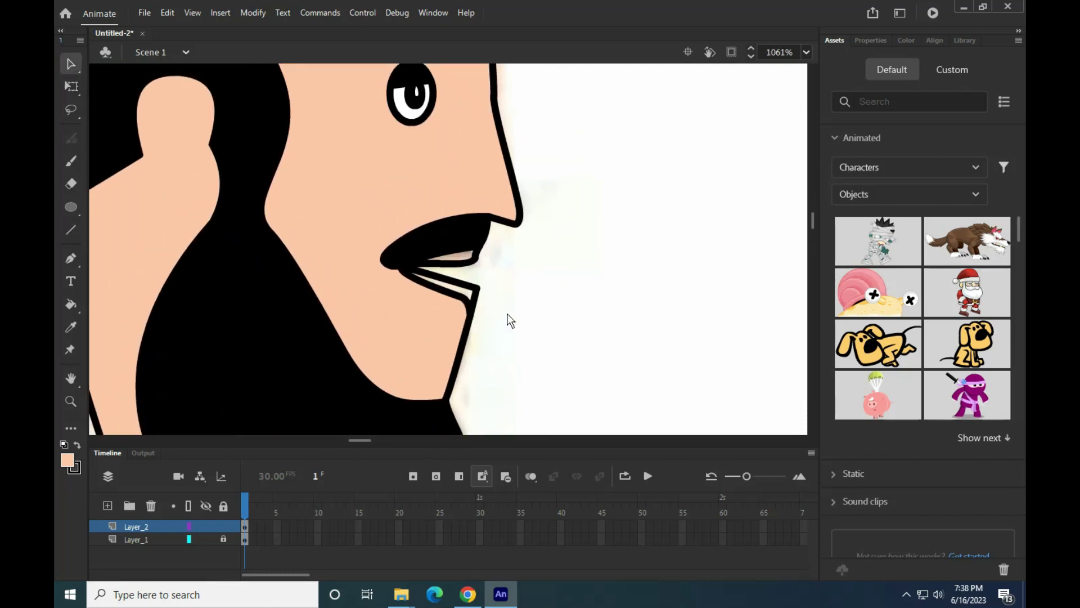
pyautogui.moveTo(475, 319)
pyautogui.mouseDown()
pyautogui.moveTo(471, 302)
pyautogui.moveTo(481, 304)
pyautogui.mouseUp()
pyautogui.moveTo(464, 356); pyautogui.dragTo(472, 347)
pyautogui.moveTo(453, 397); pyautogui.dragTo(458, 397)
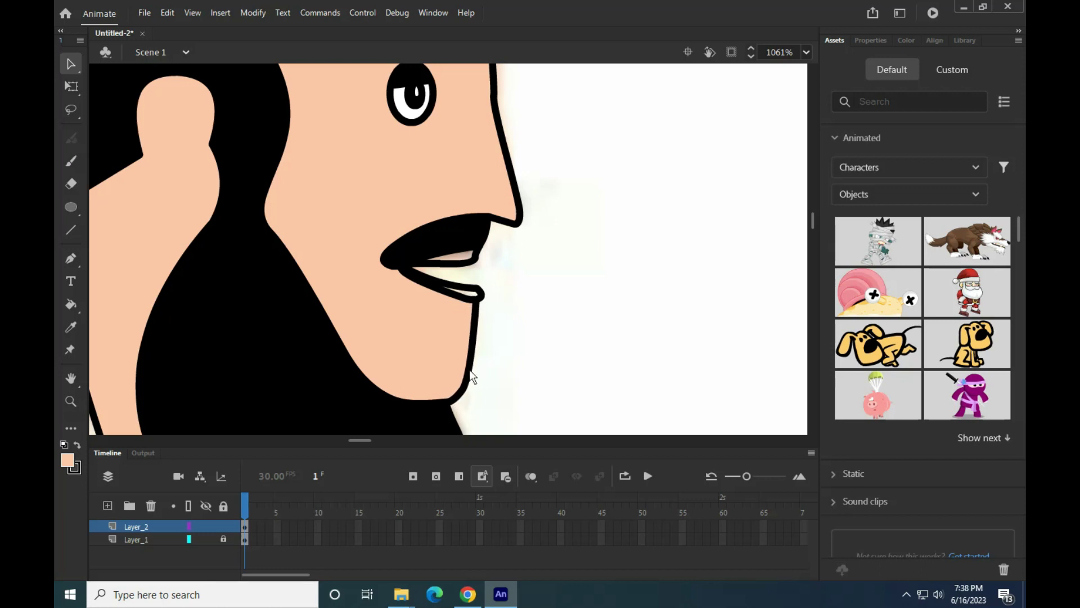
pyautogui.moveTo(479, 286)
pyautogui.mouseDown()
pyautogui.moveTo(476, 261)
pyautogui.moveTo(478, 274)
pyautogui.moveTo(486, 268)
pyautogui.mouseUp()
pyautogui.moveTo(476, 283); pyautogui.dragTo(481, 287)
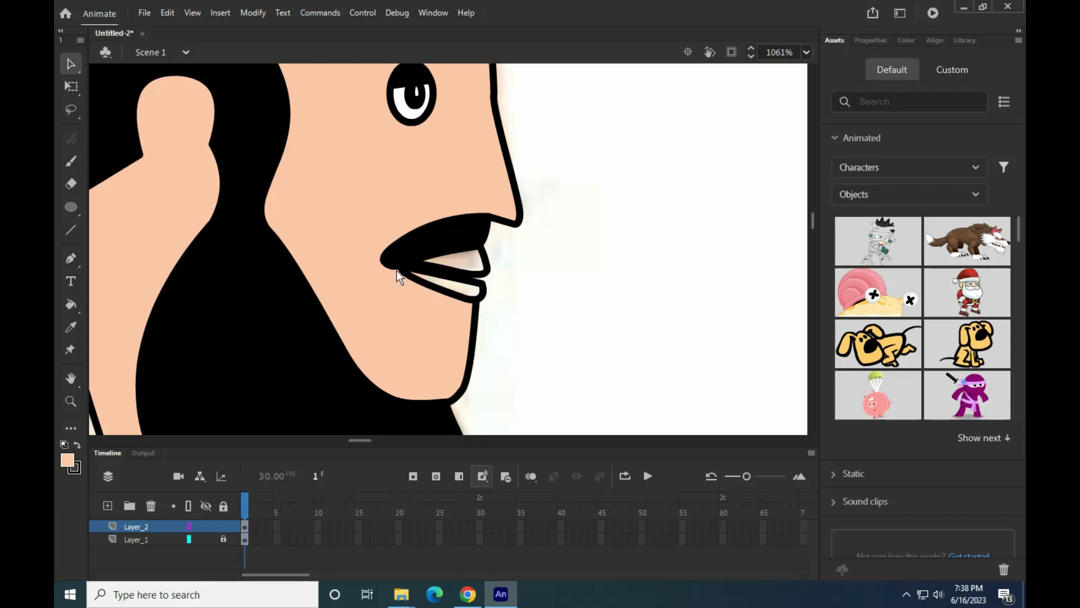
pyautogui.moveTo(406, 274); pyautogui.dragTo(412, 275)
# - Set the fill colour to orange and fill the upper and lower lips
pyautogui.click(67, 459)
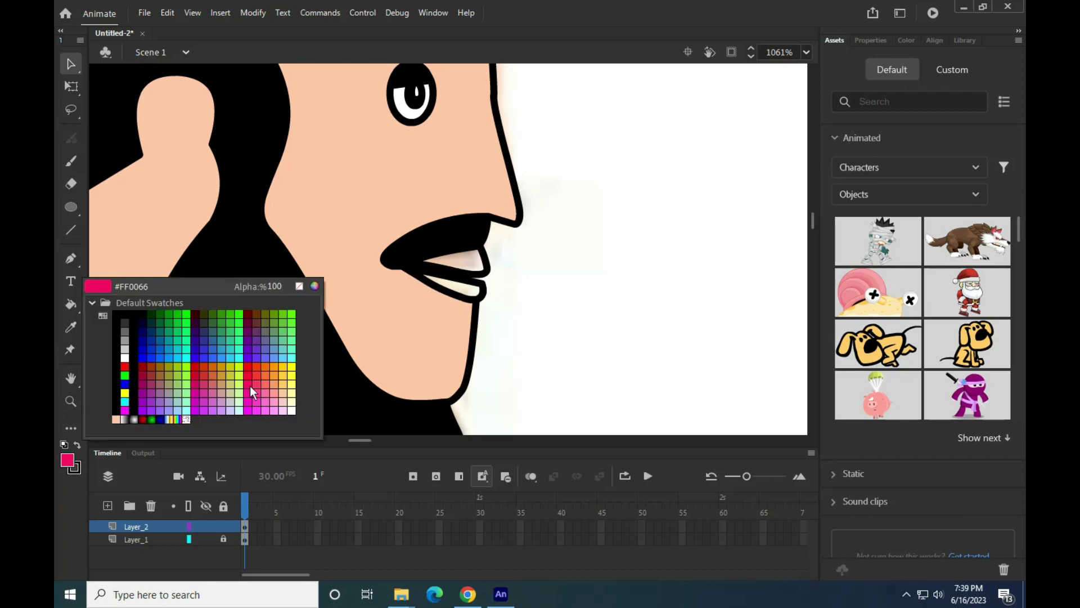
pyautogui.click(263, 371)
pyautogui.click(69, 305)
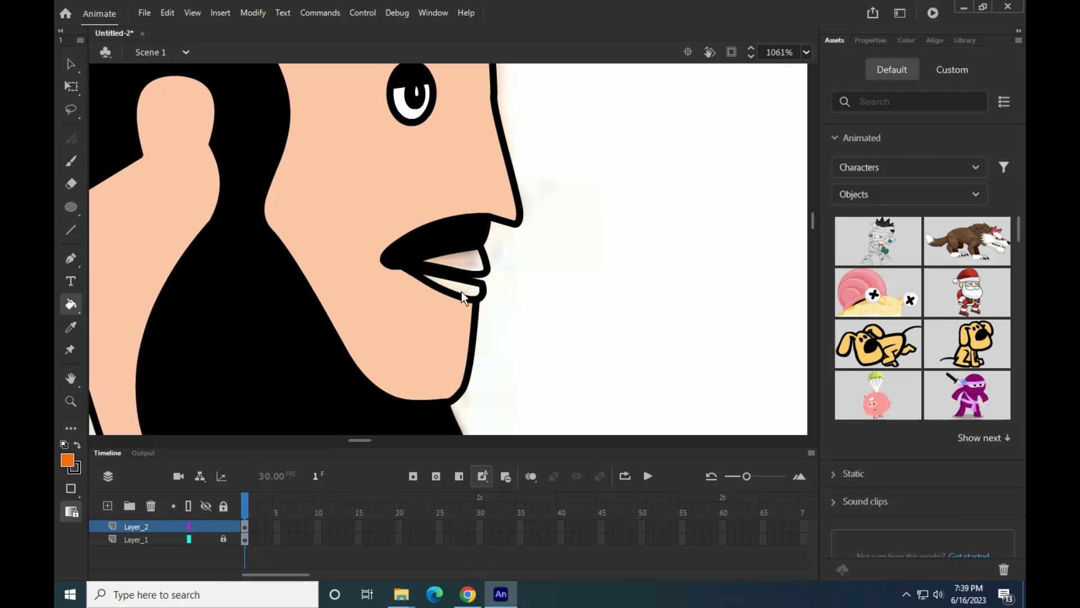
pyautogui.press('v')
# - Adjust the outline where the moustache meets the nose, and reshape the forehead, nose bridge and nose tip into a more pronounced profile
pyautogui.scroll(-5, 552, 299)
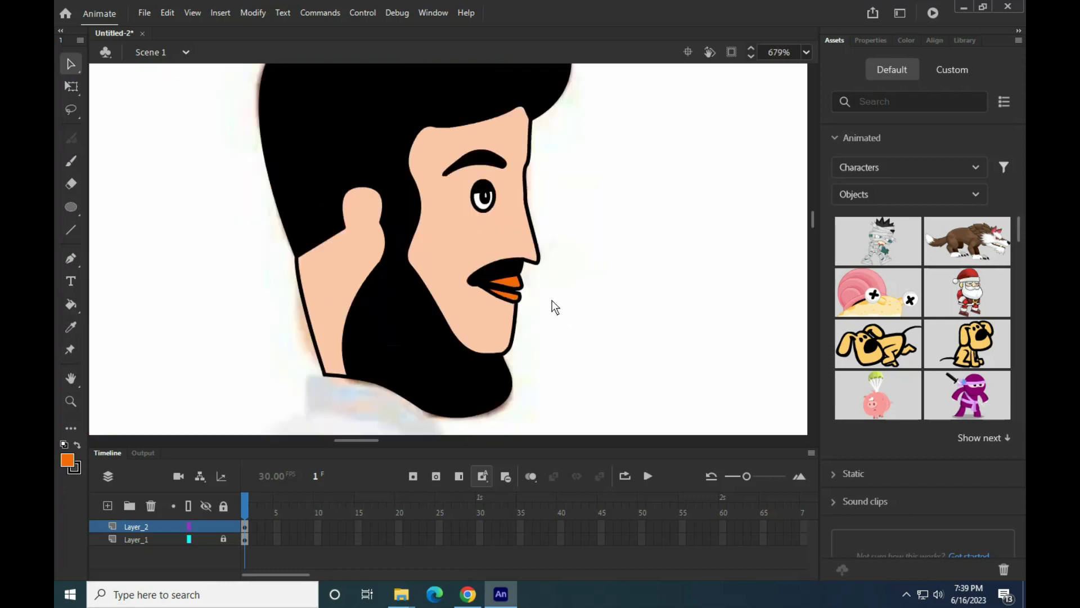
pyautogui.scroll(6, 556, 314)
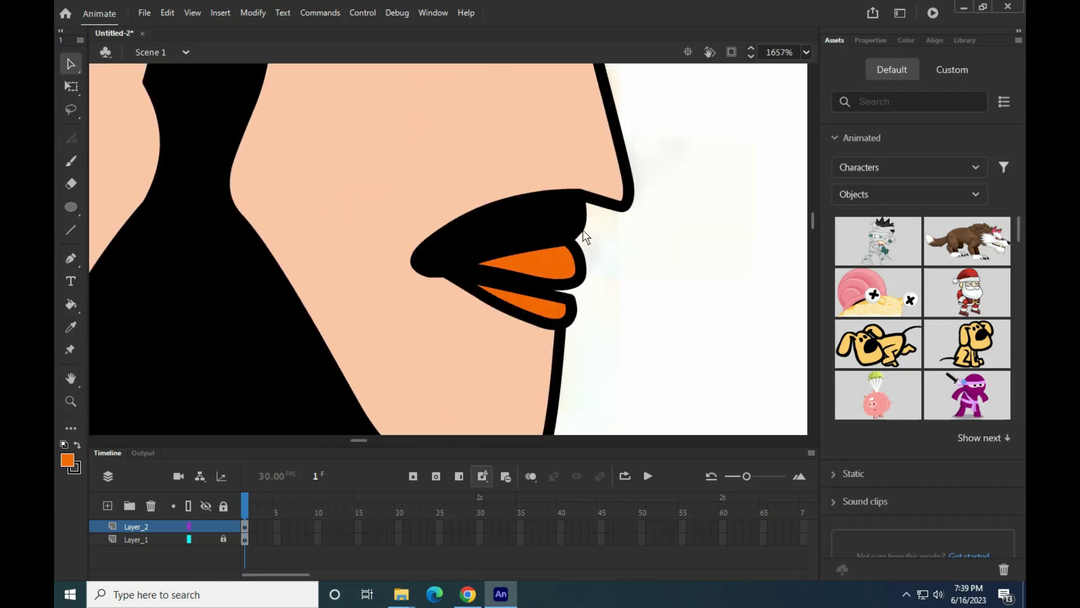
pyautogui.moveTo(594, 191); pyautogui.dragTo(589, 195)
pyautogui.scroll(-3, 640, 178)
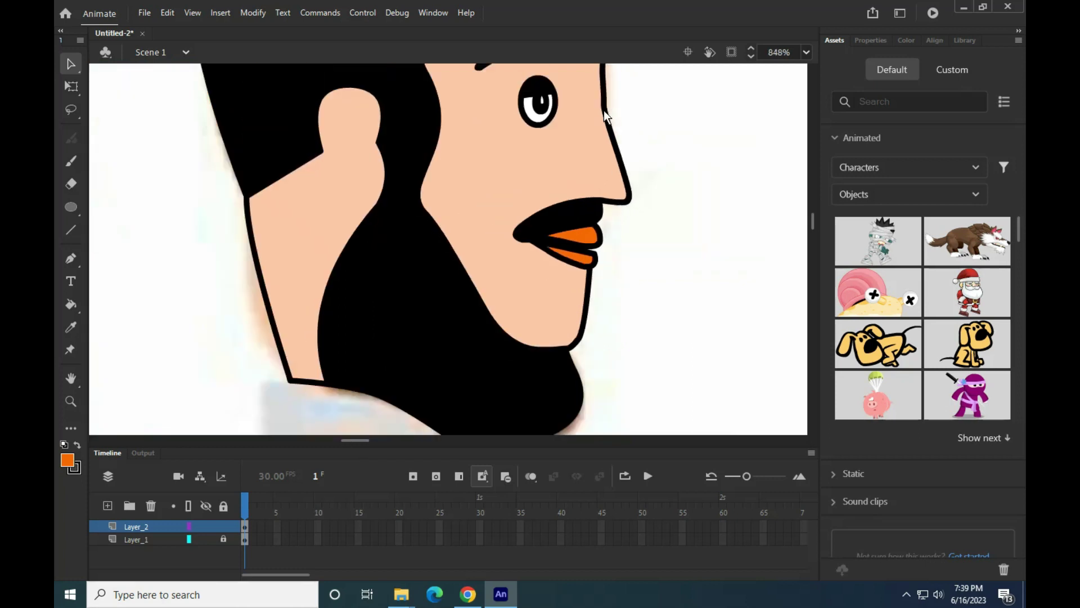
pyautogui.scroll(-2, 605, 115)
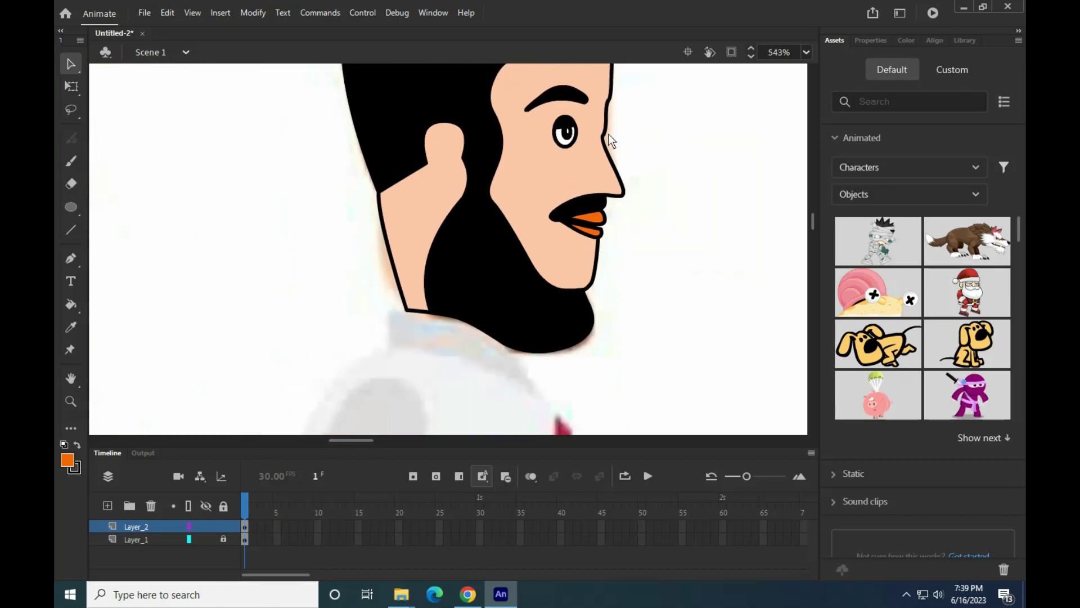
pyautogui.moveTo(607, 134); pyautogui.dragTo(588, 233)
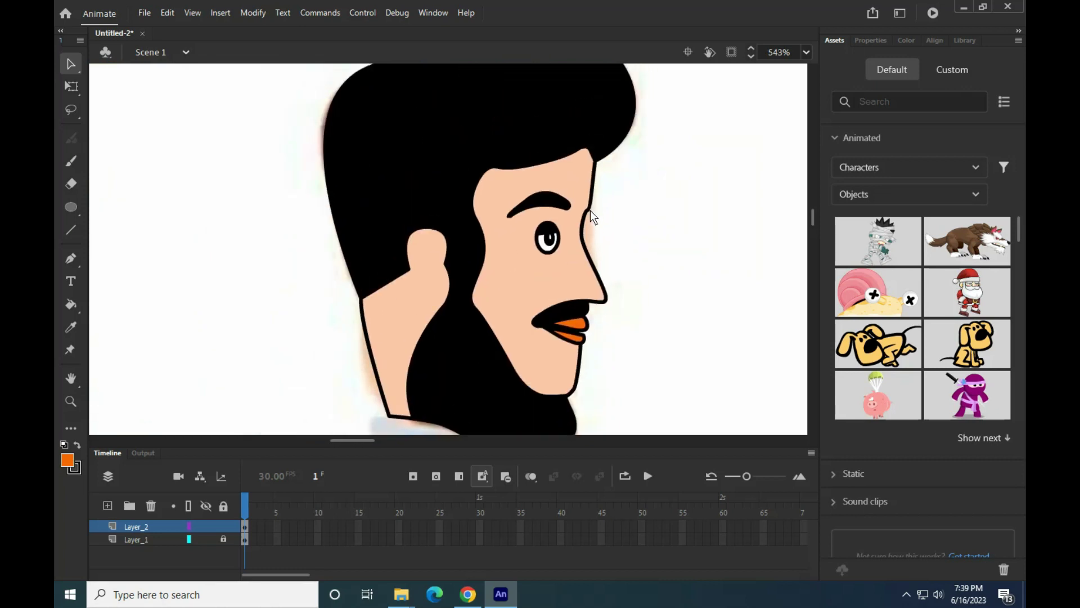
pyautogui.moveTo(586, 220); pyautogui.dragTo(598, 192)
pyautogui.moveTo(600, 278); pyautogui.dragTo(624, 290)
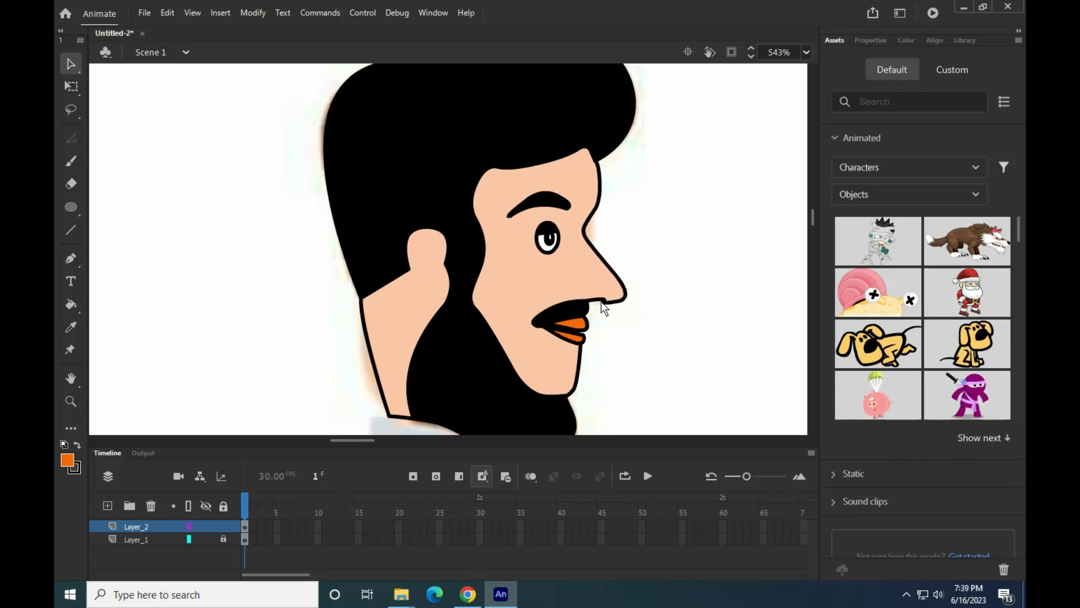
pyautogui.moveTo(626, 298); pyautogui.dragTo(622, 295)
# - Examine the coloured head against the reference figure's body and inspect the face details up close
pyautogui.scroll(-4, 615, 295)
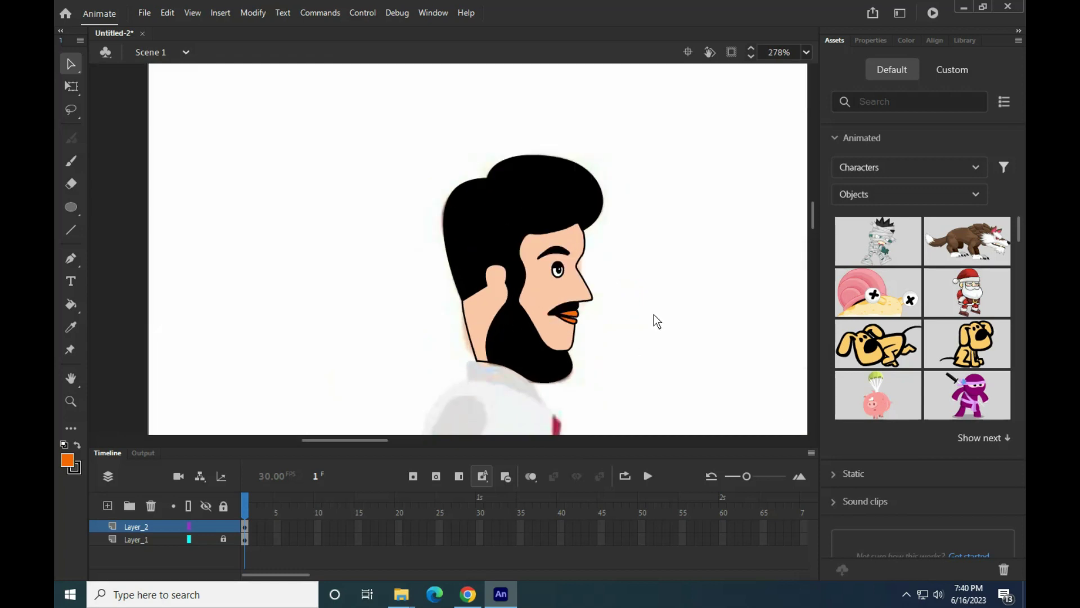
pyautogui.scroll(-2, 575, 296)
pyautogui.scroll(3, 547, 269)
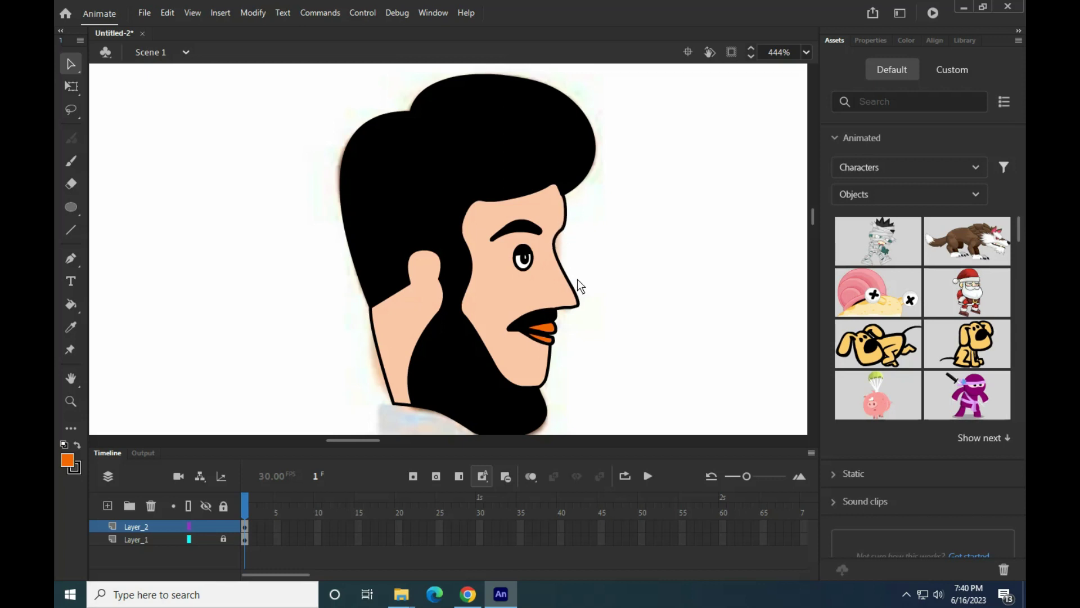
pyautogui.scroll(-3, 577, 279)
pyautogui.scroll(2, 482, 337)
pyautogui.scroll(-2, 545, 343)
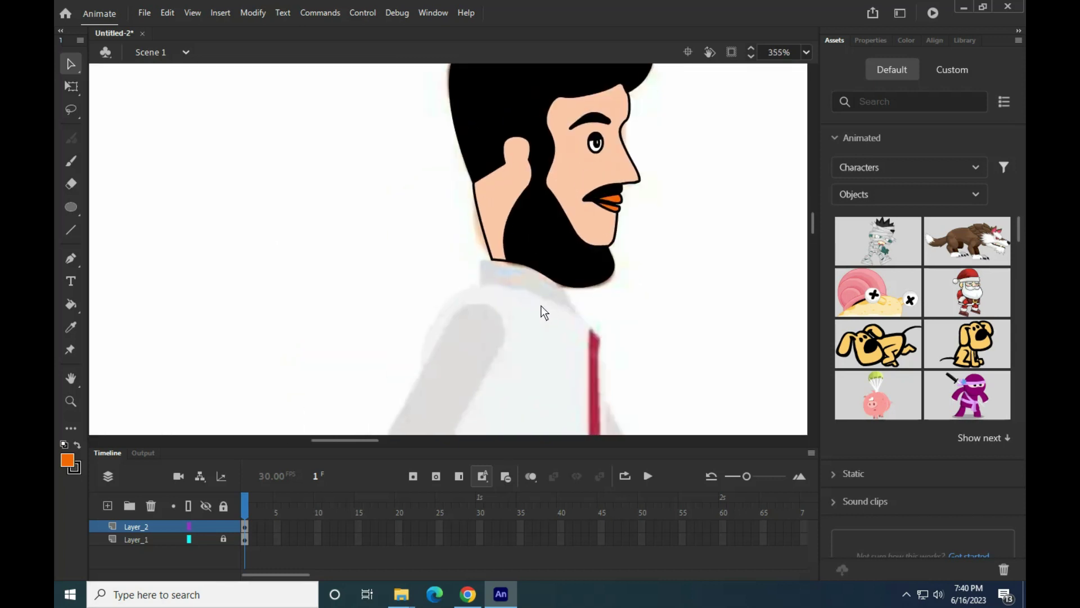
pyautogui.scroll(-1, 541, 306)
pyautogui.scroll(-3, 524, 326)
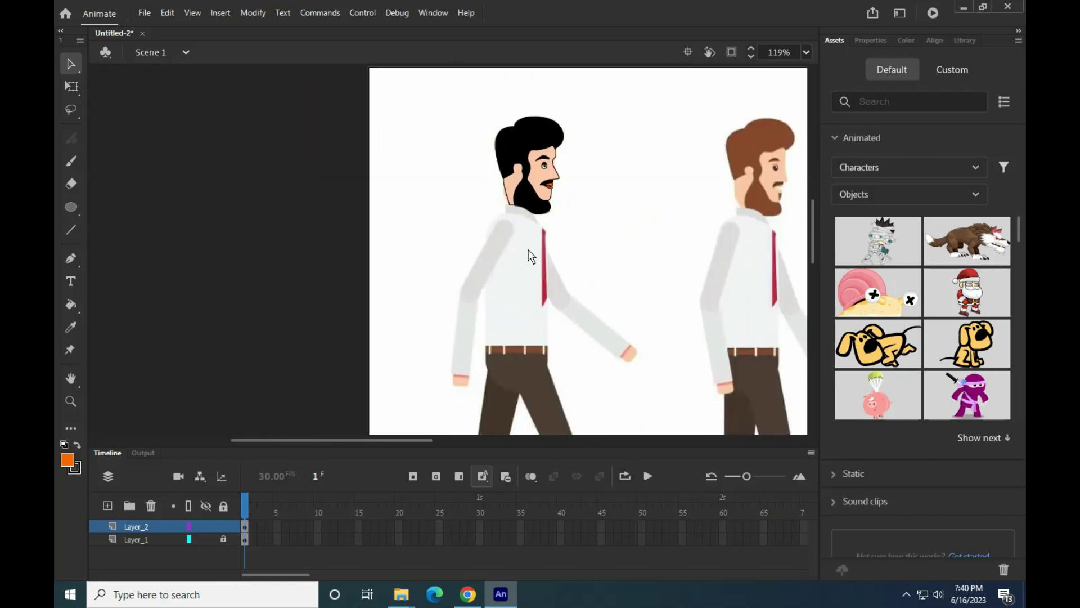
pyautogui.scroll(3, 537, 260)
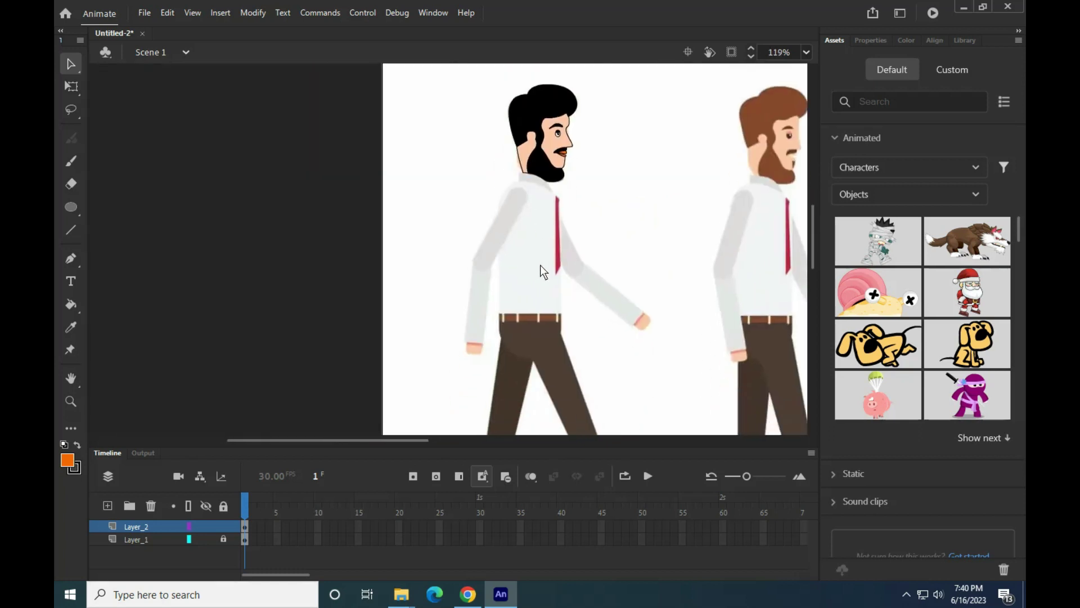
pyautogui.scroll(-1, 545, 281)
pyautogui.scroll(-1, 436, 258)
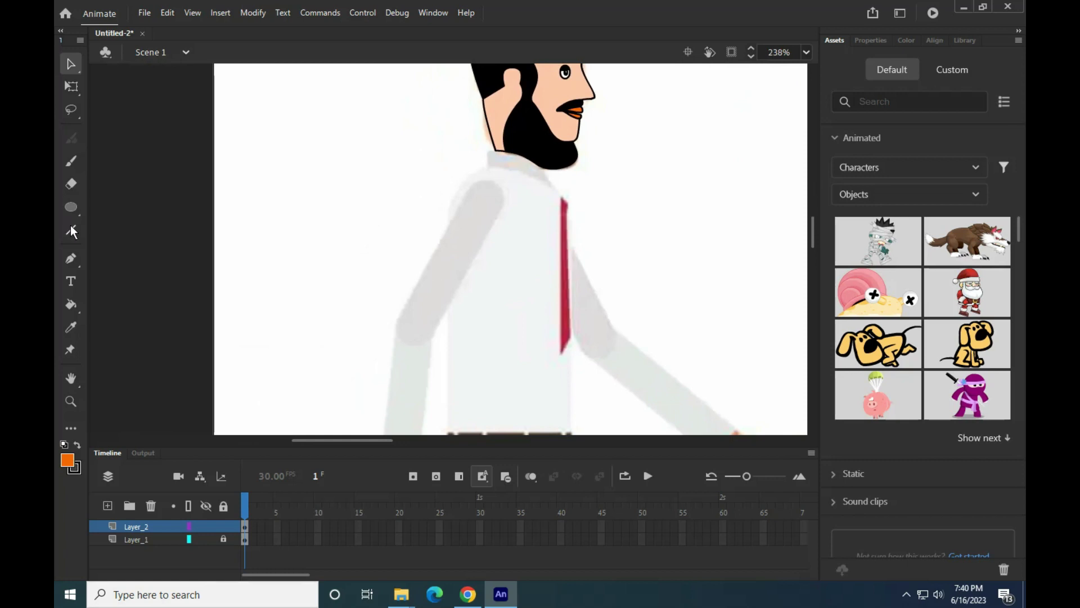
pyautogui.moveTo(508, 157)
pyautogui.mouseDown()
pyautogui.moveTo(409, 253)
pyautogui.moveTo(407, 214)
pyautogui.mouseUp()
pyautogui.scroll(2, 410, 248)
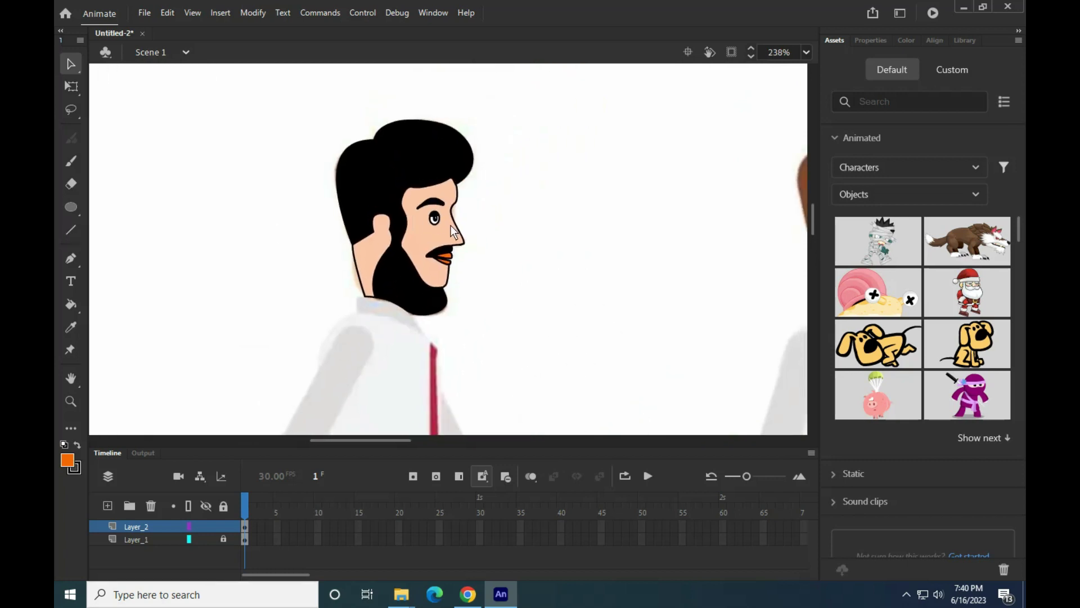
pyautogui.scroll(8, 448, 229)
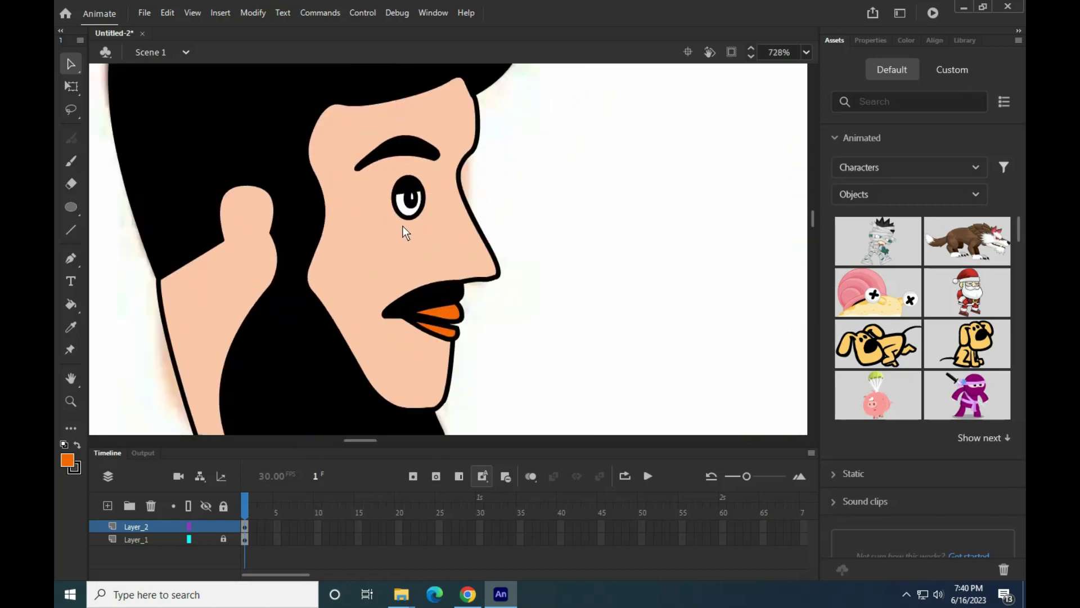
pyautogui.scroll(1, 423, 279)
pyautogui.scroll(-5, 409, 313)
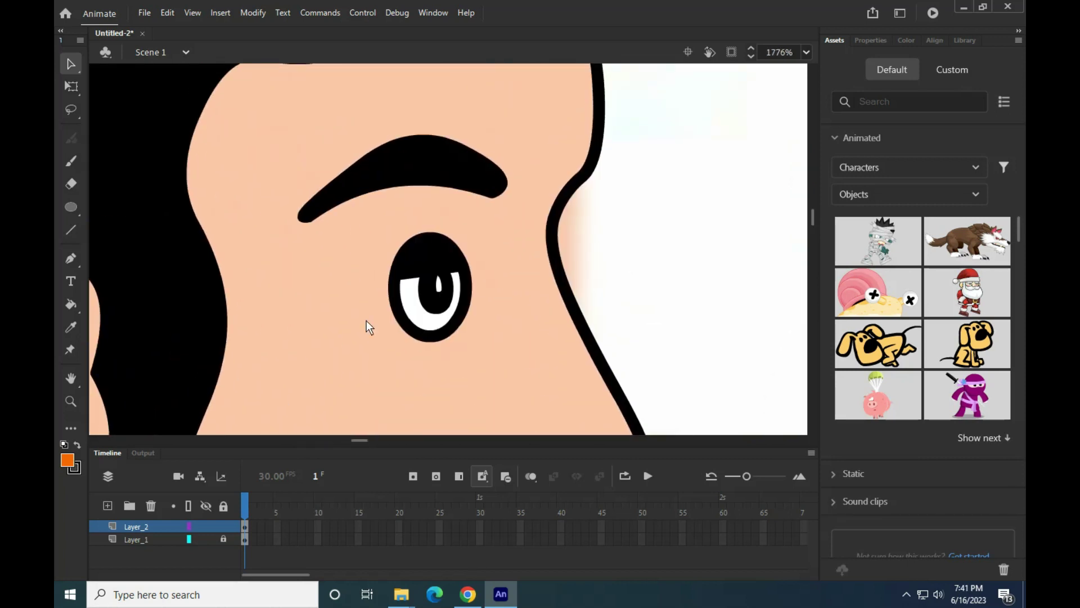
pyautogui.moveTo(390, 326); pyautogui.dragTo(466, 240)
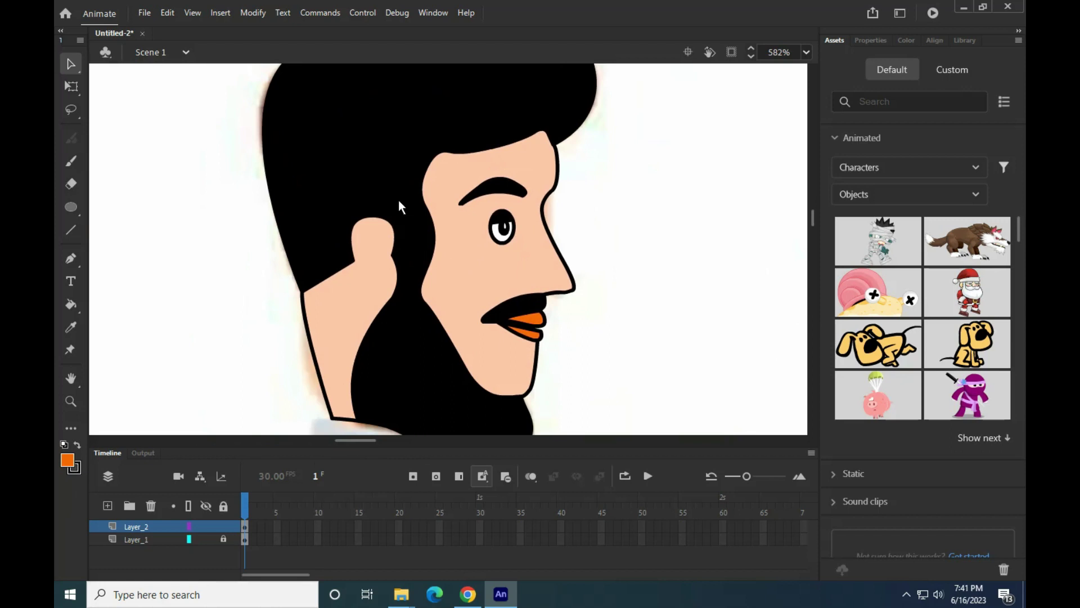
# - Select the head's hair, beard, neck, face, eyebrow and moustache shapes with their outlines, leaving out the lips
pyautogui.click(398, 200)
pyautogui.keyDown('shift'); pyautogui.doubleClick(358, 279); pyautogui.keyUp('shift')
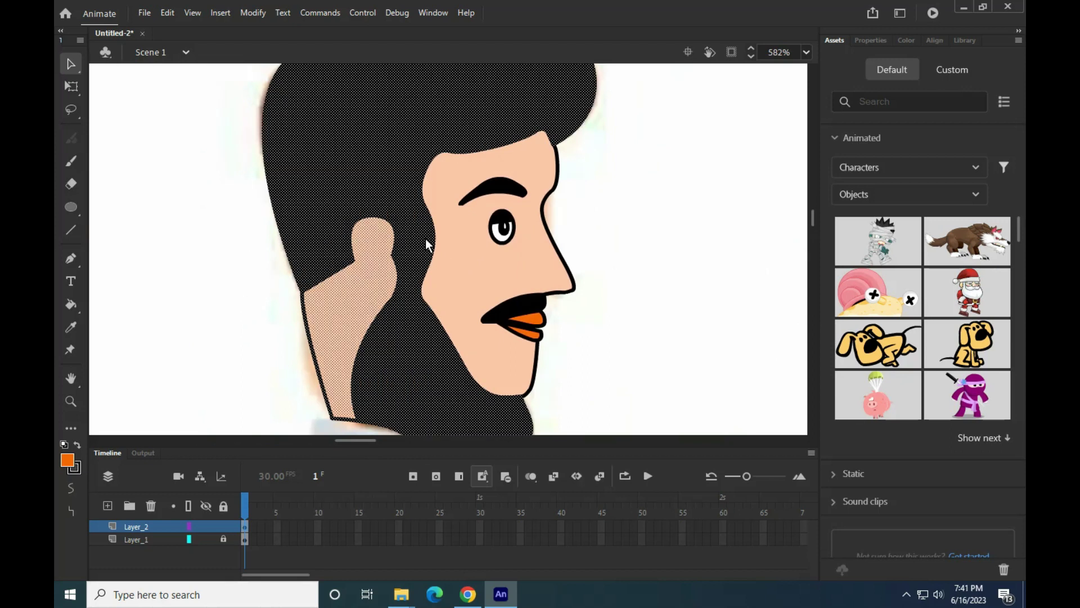
pyautogui.keyDown('shift'); pyautogui.click(454, 265); pyautogui.keyUp('shift')
pyautogui.scroll(3, 518, 263)
pyautogui.scroll(-2, 519, 264)
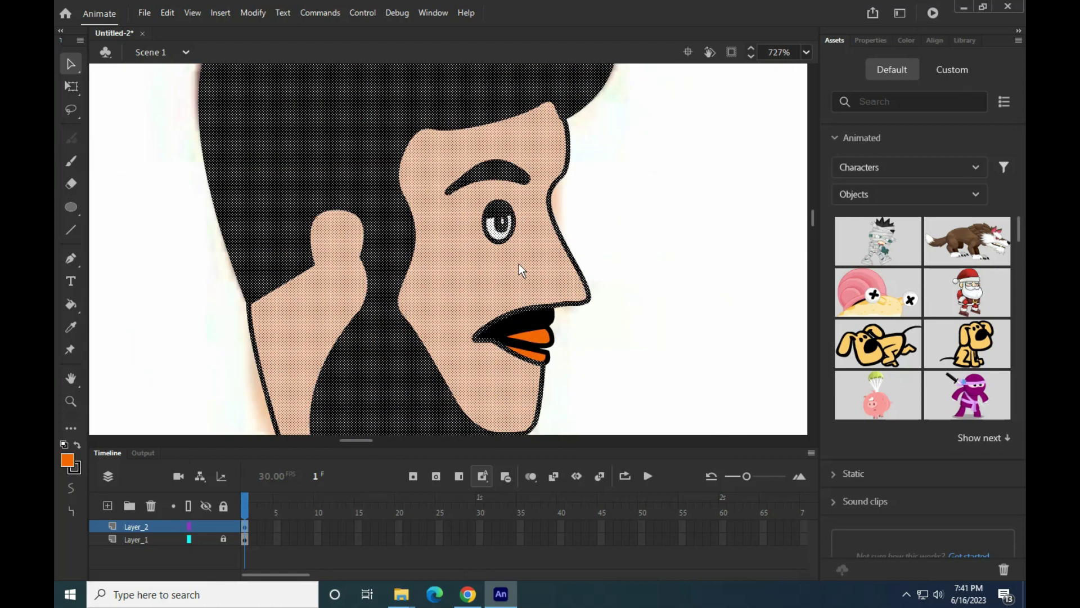
pyautogui.scroll(2, 505, 250)
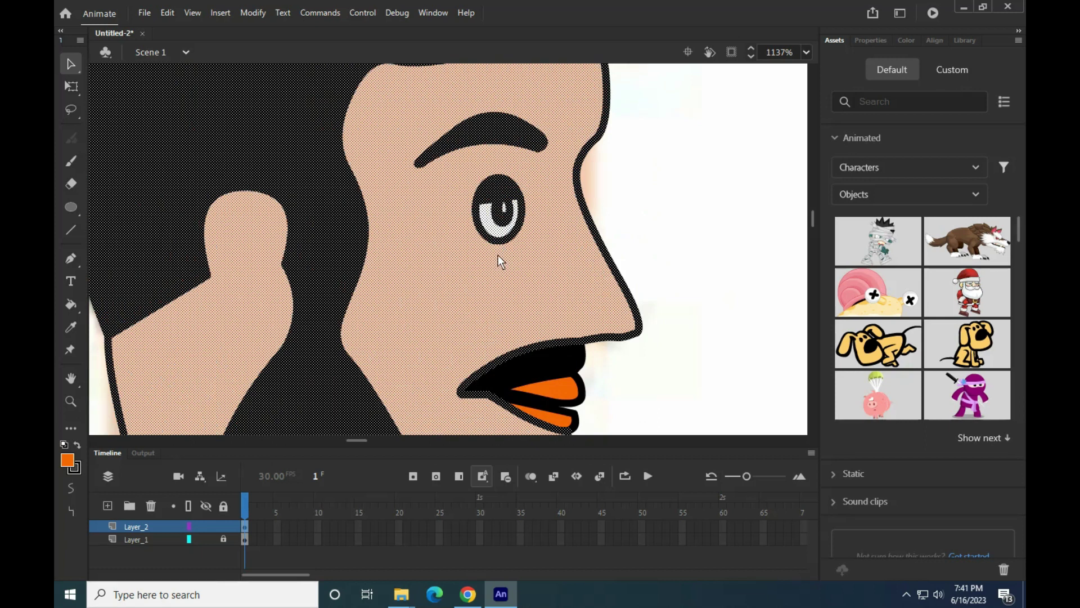
pyautogui.keyDown('shift'); pyautogui.click(540, 366); pyautogui.keyUp('shift')
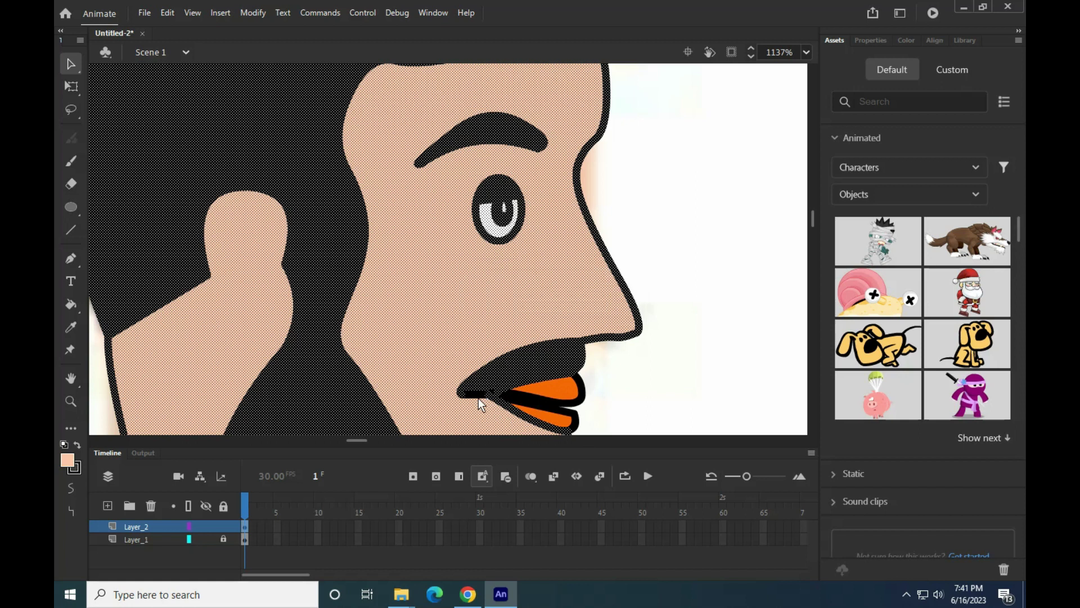
pyautogui.click(509, 393)
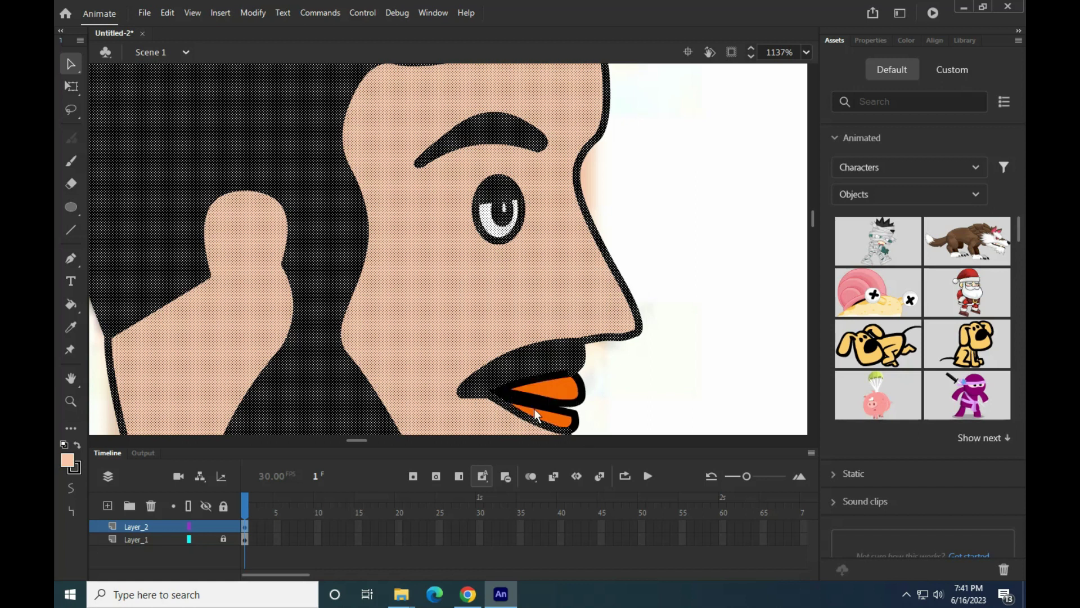
# - Exclude the eye's fills and outlines from the selection and convert the remaining head shapes to a symbol
pyautogui.keyDown('shift'); pyautogui.click(485, 221); pyautogui.keyUp('shift')
pyautogui.keyDown('shift'); pyautogui.click(497, 219); pyautogui.keyUp('shift')
pyautogui.keyDown('shift'); pyautogui.click(504, 209); pyautogui.keyUp('shift')
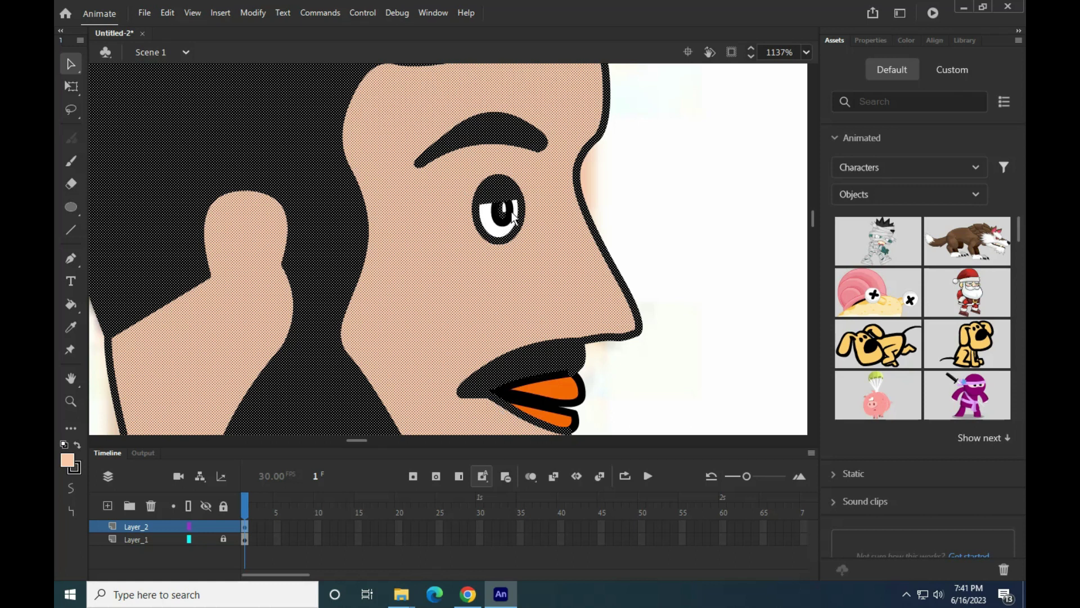
pyautogui.keyDown('shift'); pyautogui.click(503, 216); pyautogui.keyUp('shift')
pyautogui.keyDown('shift'); pyautogui.click(518, 189); pyautogui.keyUp('shift')
pyautogui.keyDown('shift'); pyautogui.click(496, 199); pyautogui.keyUp('shift')
pyautogui.keyDown('shift'); pyautogui.click(520, 201); pyautogui.keyUp('shift')
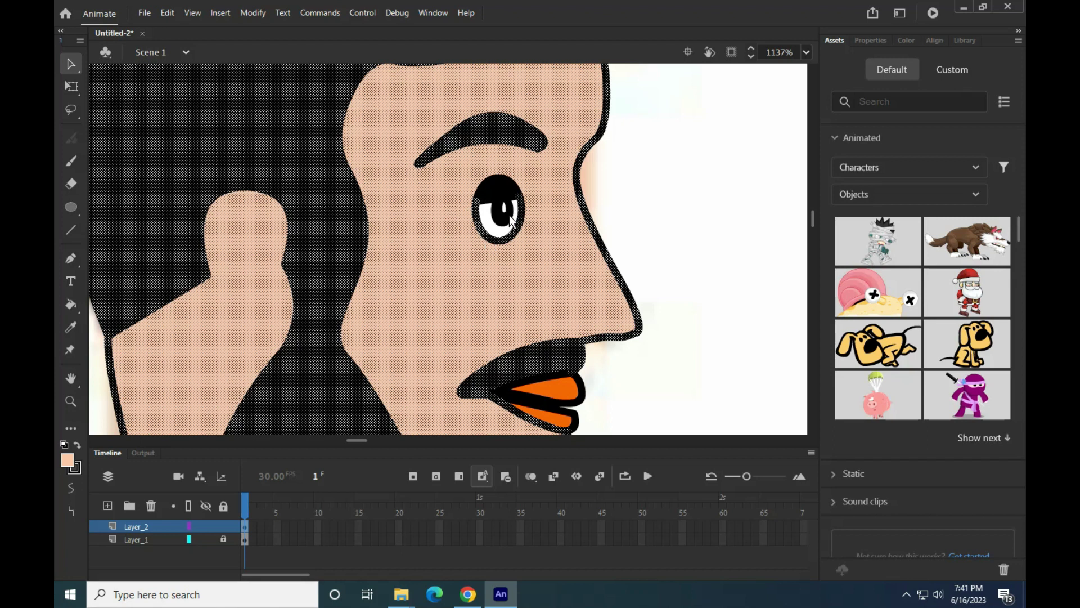
pyautogui.click(260, 14)
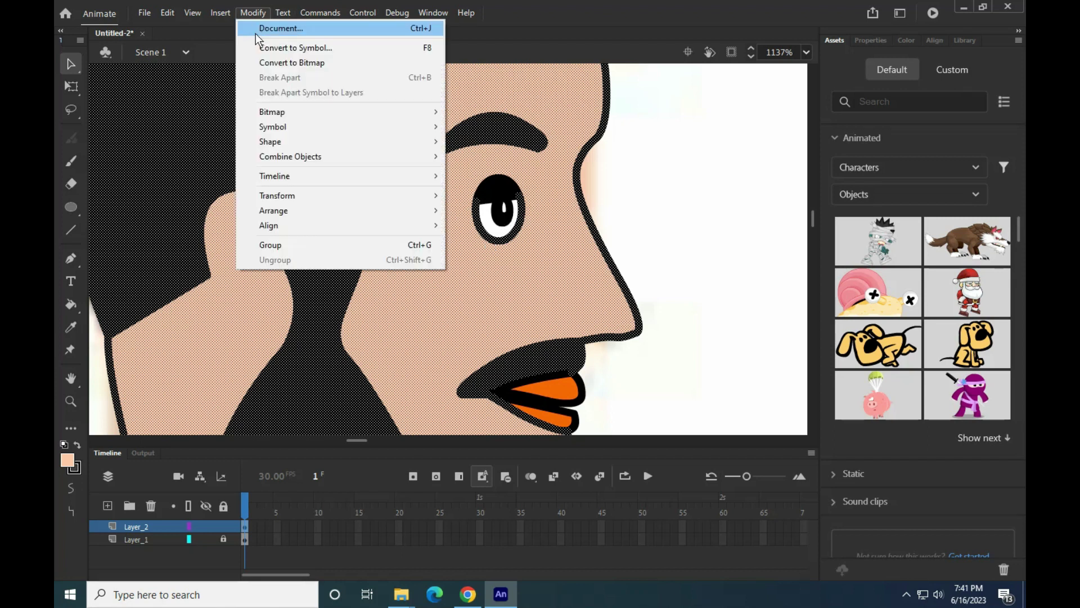
pyautogui.click(265, 41)
pyautogui.click(457, 95)
pyautogui.click(432, 159)
pyautogui.click(635, 64)
pyautogui.scroll(-6, 602, 156)
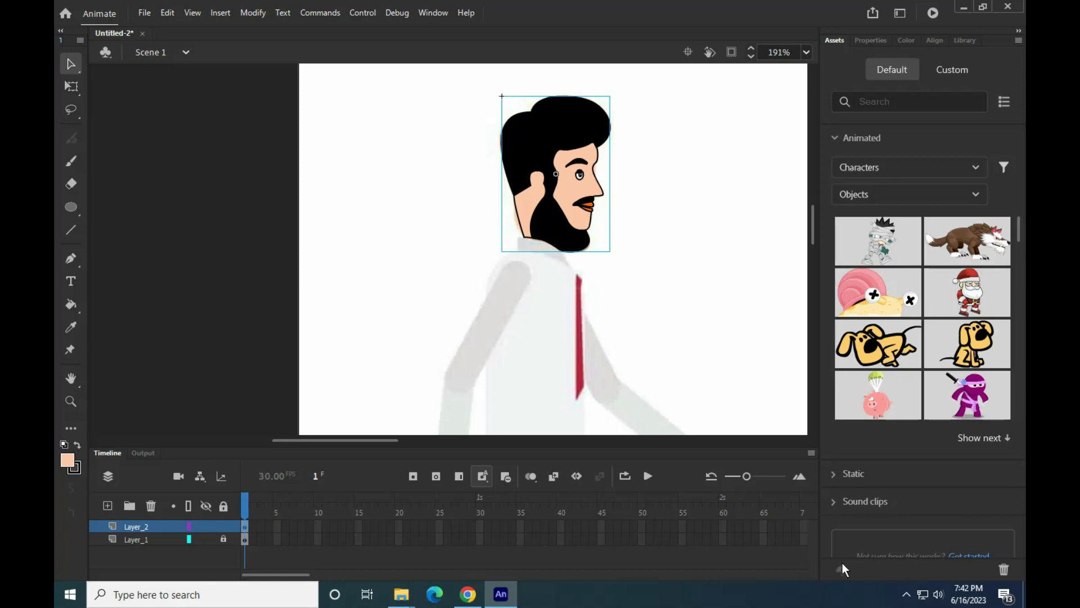
pyautogui.click(905, 594)
pyautogui.click(934, 546)
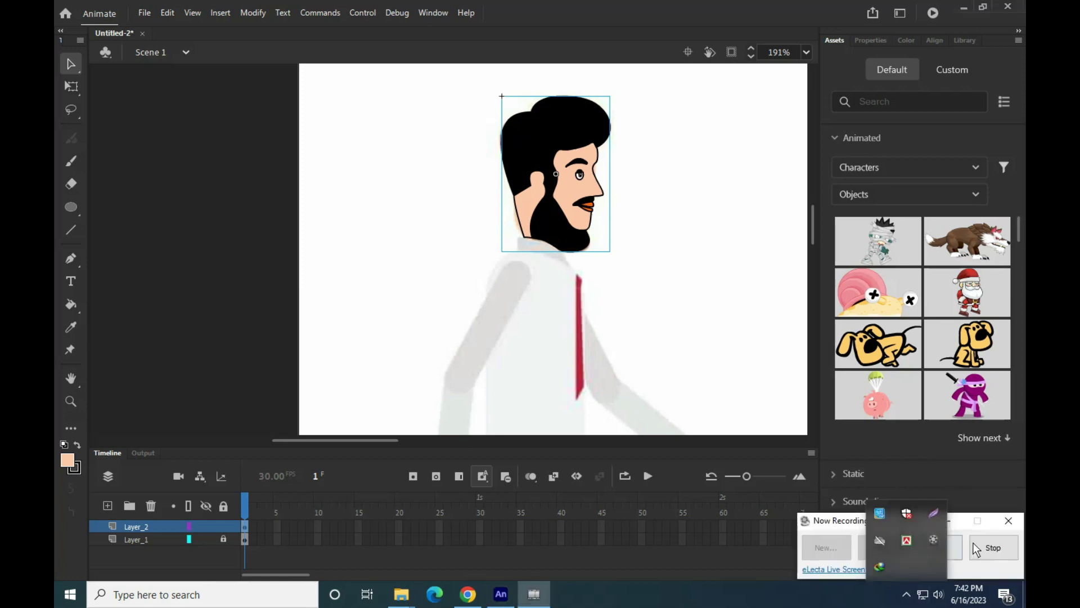
pyautogui.click(927, 425)
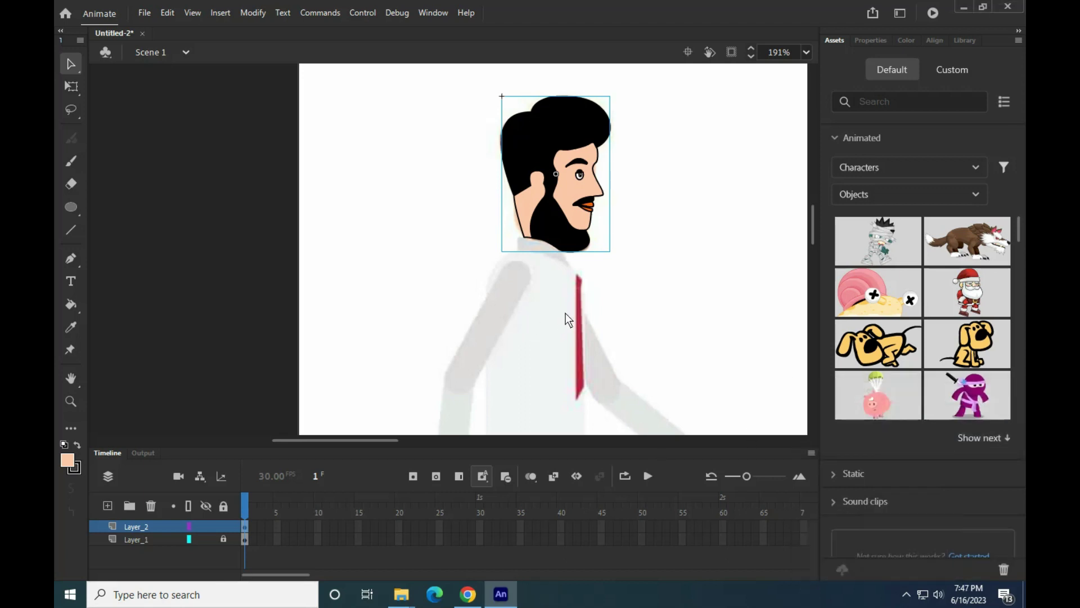
# - Move the head symbol off the reference face into the blank space in front of the first walking figure
pyautogui.scroll(-4, 567, 270)
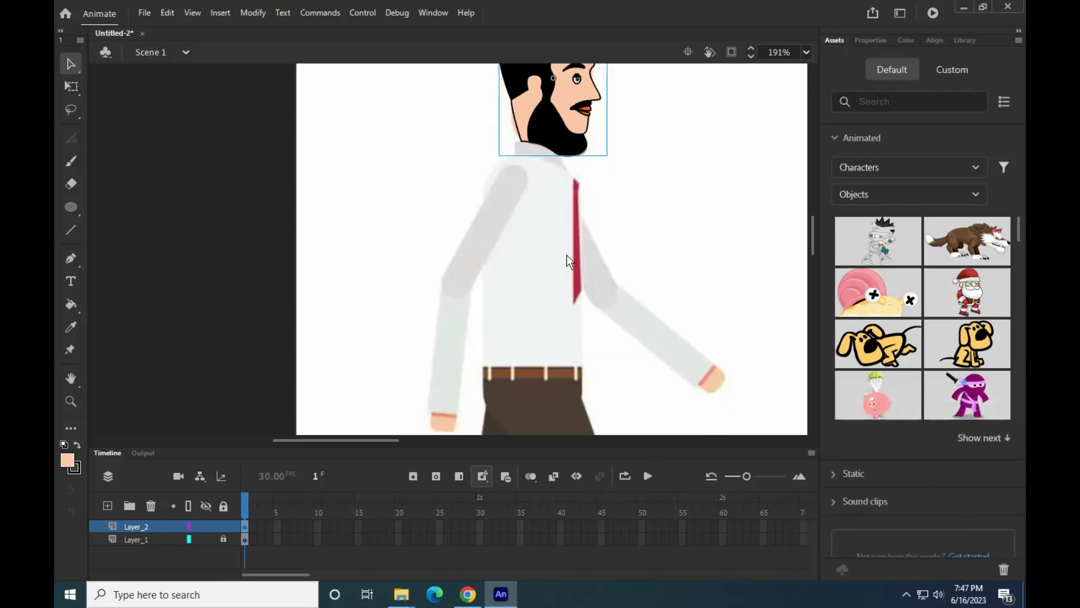
pyautogui.scroll(3, 555, 204)
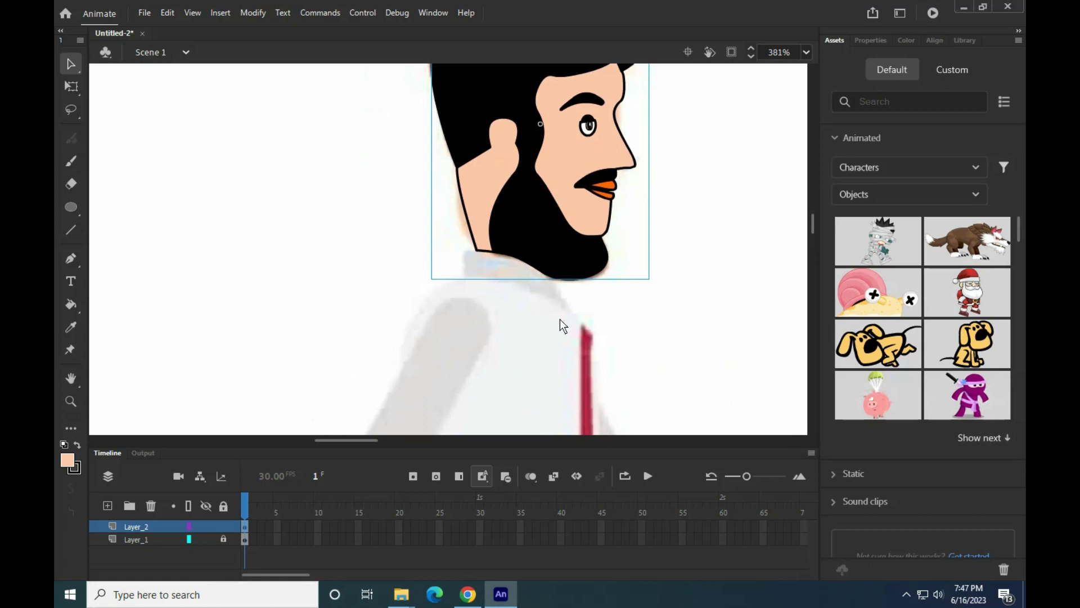
pyautogui.scroll(-3, 526, 236)
pyautogui.moveTo(527, 228); pyautogui.dragTo(694, 260)
# - Select all parts of the eye left on the reference face and convert them to a symbol
pyautogui.scroll(4, 532, 171)
pyautogui.scroll(3, 491, 234)
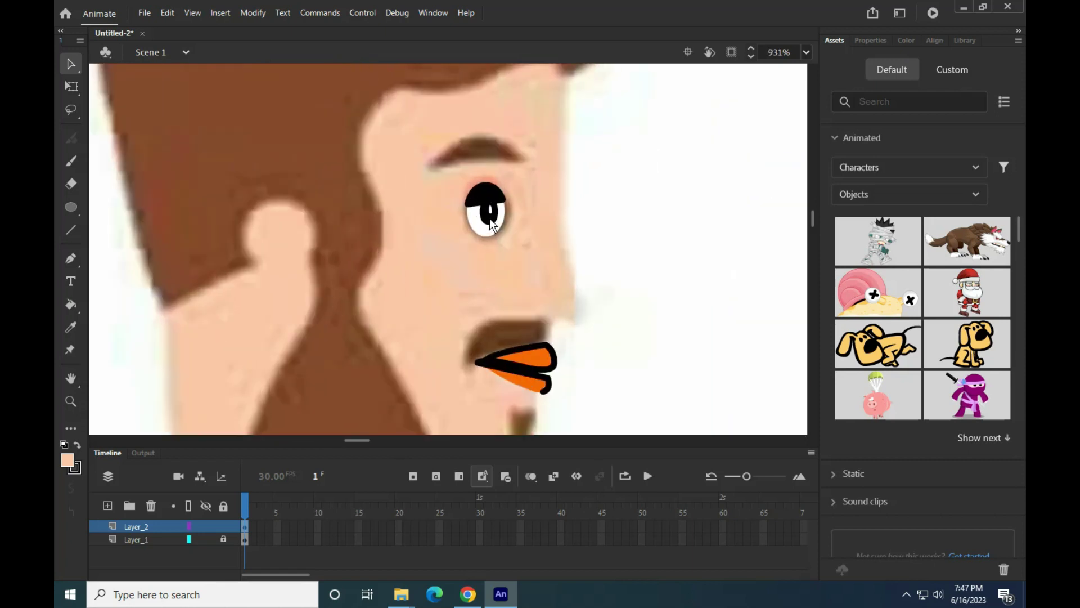
pyautogui.moveTo(463, 214); pyautogui.dragTo(551, 329)
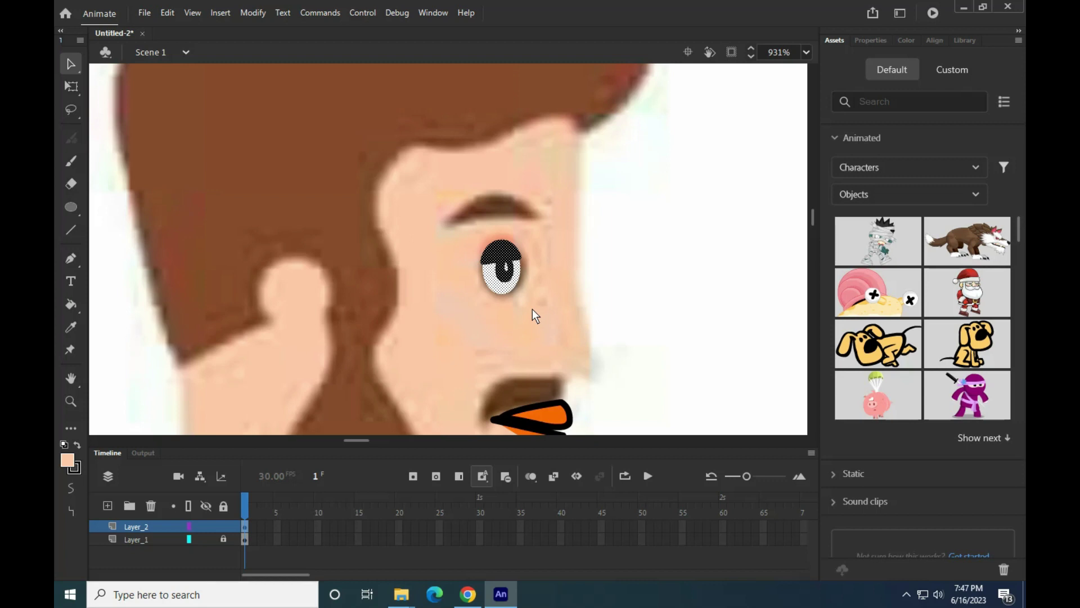
pyautogui.click(253, 13)
pyautogui.click(265, 47)
pyautogui.click(639, 66)
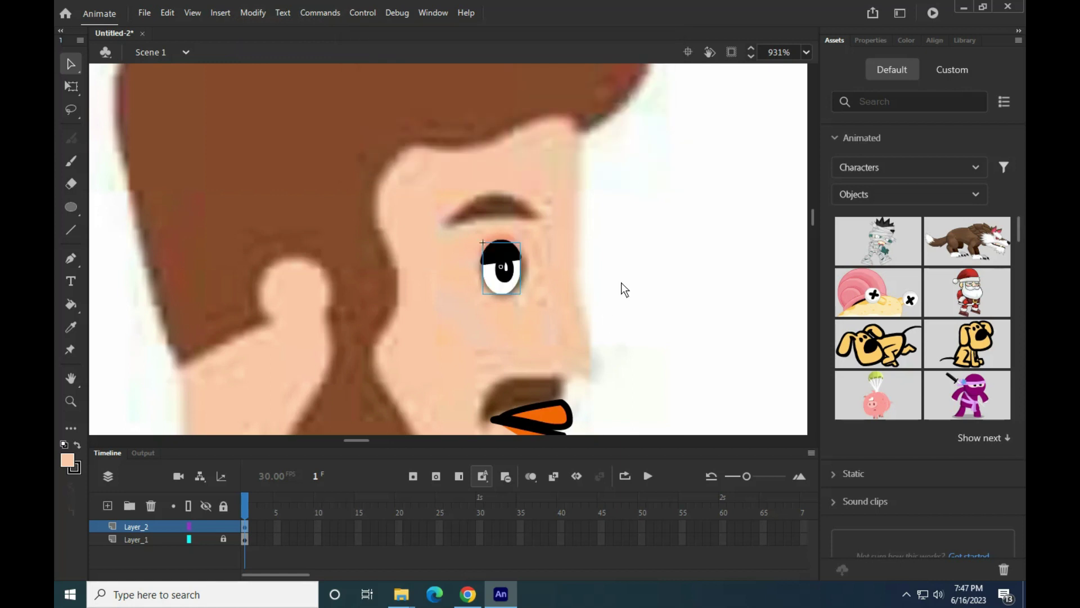
# - Move the eye symbol from the reference face into place below the eyebrow on the head symbol
pyautogui.scroll(-3, 516, 296)
pyautogui.moveTo(623, 339); pyautogui.dragTo(464, 224)
pyautogui.moveTo(356, 185)
pyautogui.mouseDown()
pyautogui.moveTo(615, 223)
pyautogui.moveTo(640, 270)
pyautogui.mouseUp()
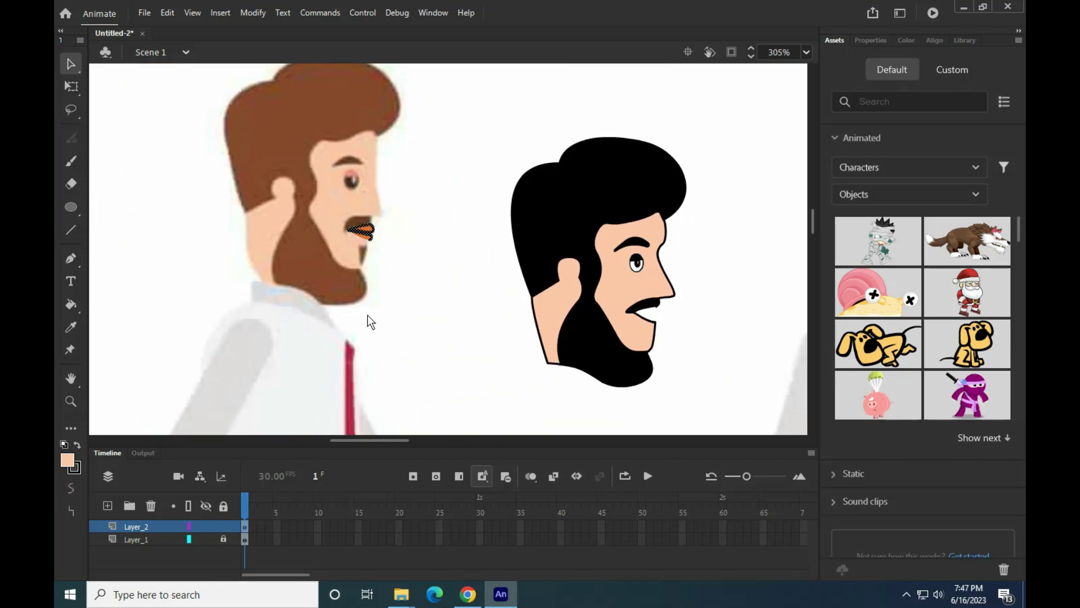
# - Convert the upper lip's fill and outline to a symbol and move it into the blank space beside the reference face
pyautogui.scroll(5, 374, 241)
pyautogui.click(475, 290)
pyautogui.hscroll(-1, 475, 290)
pyautogui.click(497, 283)
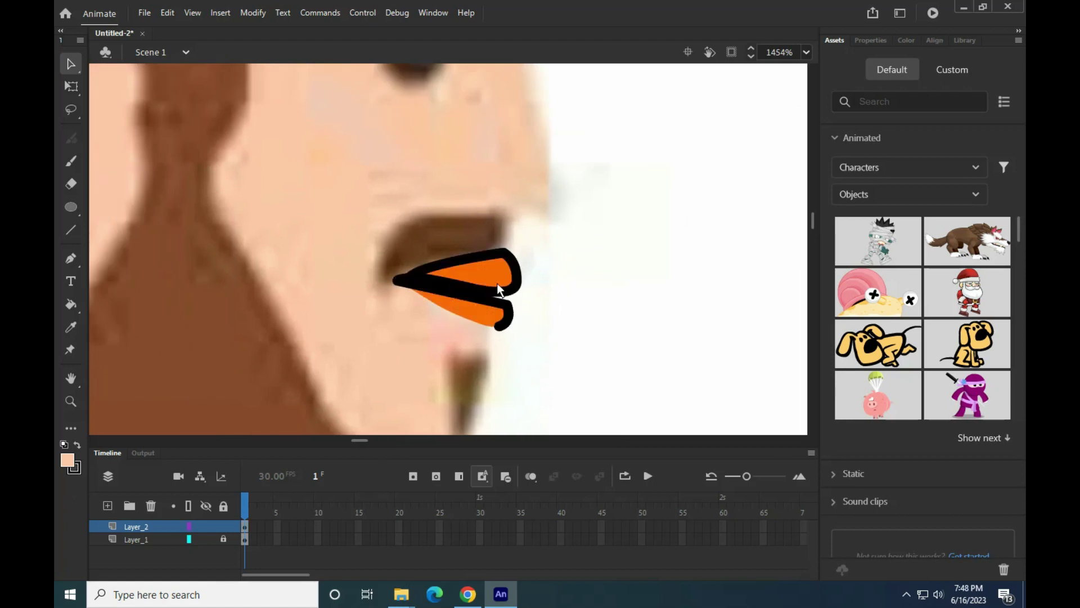
pyautogui.keyDown('shift'); pyautogui.click(480, 255); pyautogui.keyUp('shift')
pyautogui.doubleClick(517, 276)
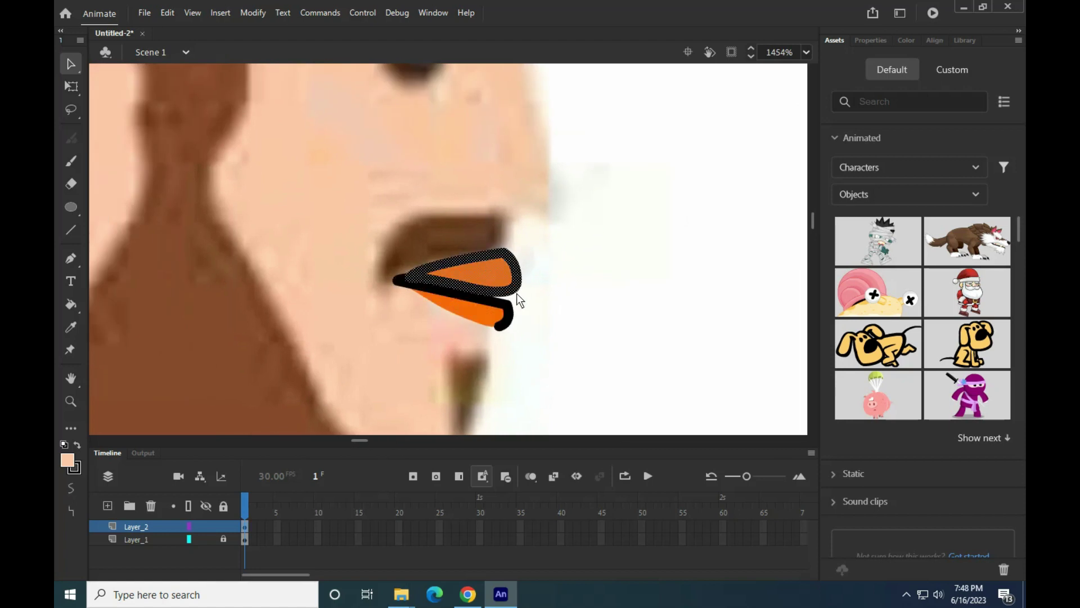
pyautogui.click(253, 13)
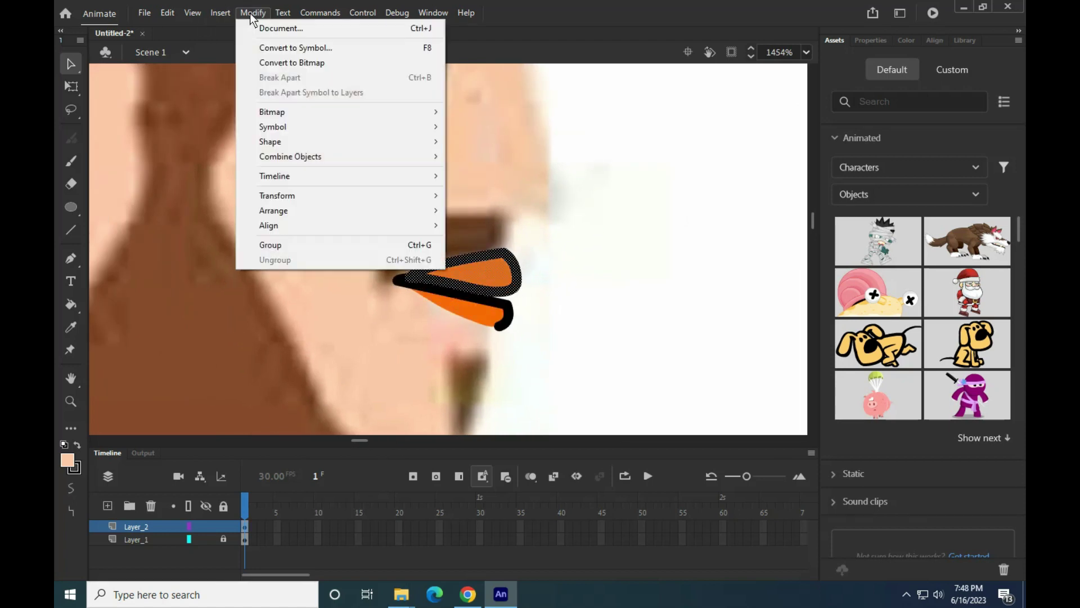
pyautogui.click(275, 45)
pyautogui.click(651, 66)
pyautogui.moveTo(501, 275); pyautogui.dragTo(667, 222)
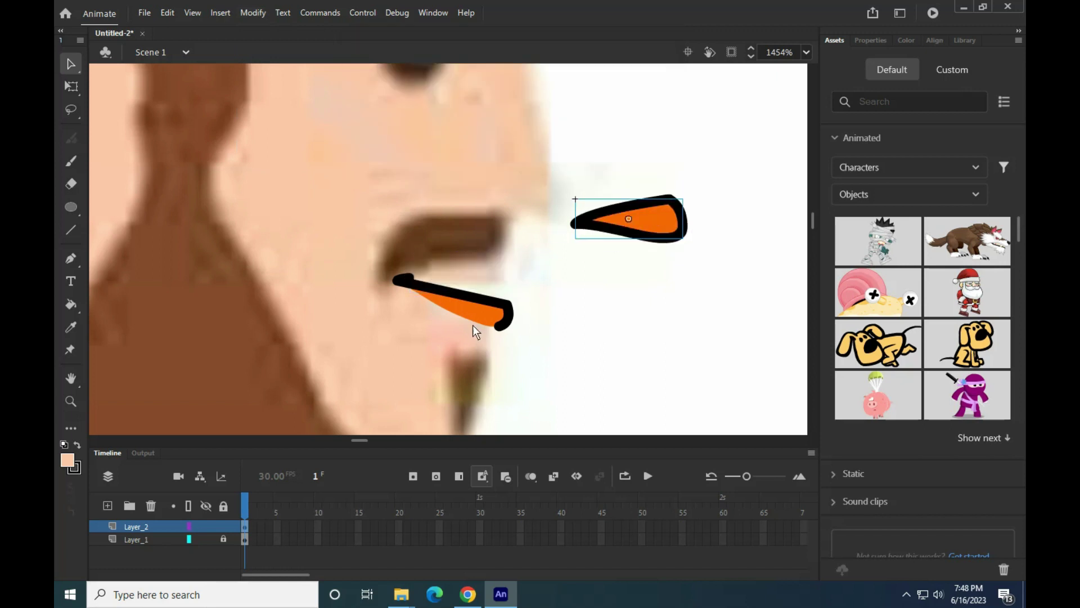
# - Convert the lower lip to a symbol and fit it directly beneath the upper lip symbol
pyautogui.moveTo(384, 264); pyautogui.dragTo(542, 386)
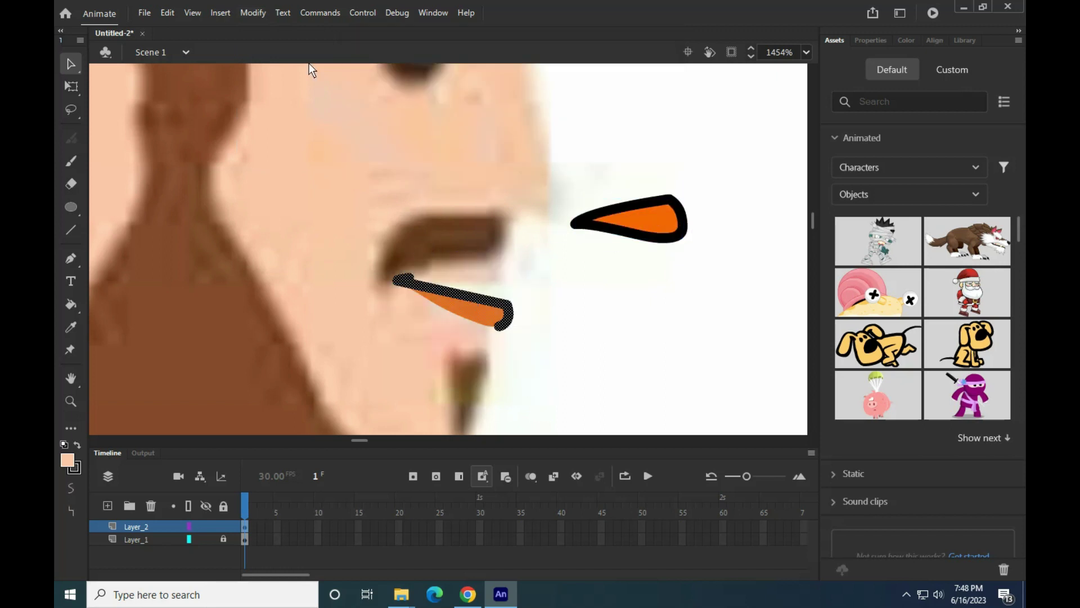
pyautogui.click(255, 17)
pyautogui.click(277, 45)
pyautogui.press('Return')
pyautogui.moveTo(464, 303); pyautogui.dragTo(636, 249)
pyautogui.press('Escape')
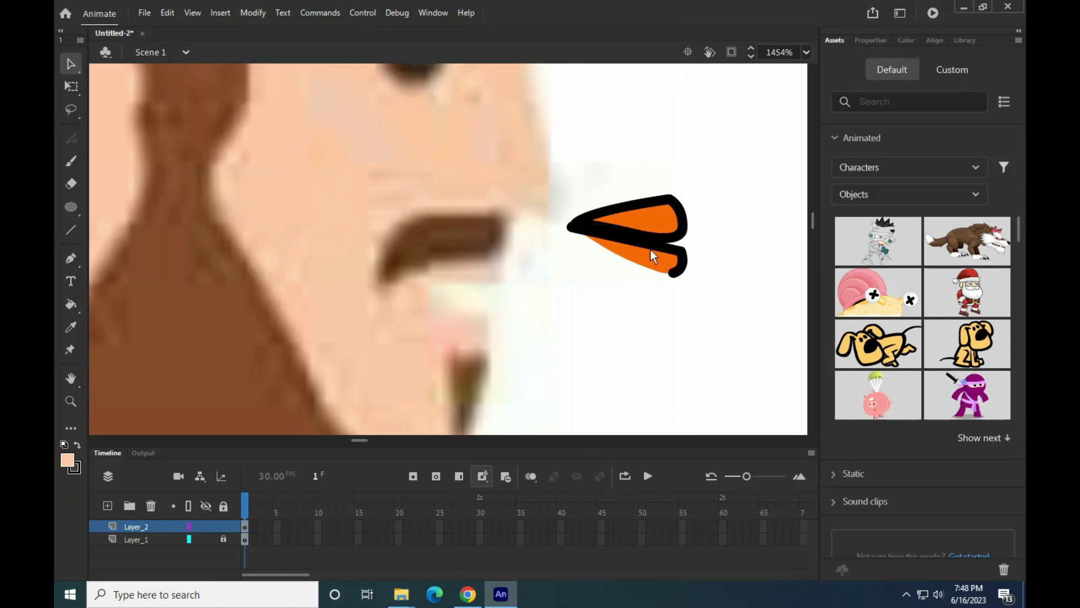
# - Select both lip symbols and move them together onto the mouth of the head symbol, below the moustache
pyautogui.scroll(-6, 651, 251)
pyautogui.moveTo(662, 317); pyautogui.dragTo(344, 190)
pyautogui.moveTo(218, 131); pyautogui.dragTo(344, 210)
pyautogui.moveTo(282, 156); pyautogui.dragTo(598, 276)
pyautogui.click(629, 295)
# - Draw a tall skin-coloured oval with a black outline over the first reference figure's torso
pyautogui.scroll(-6, 629, 302)
pyautogui.moveTo(576, 322); pyautogui.dragTo(565, 242)
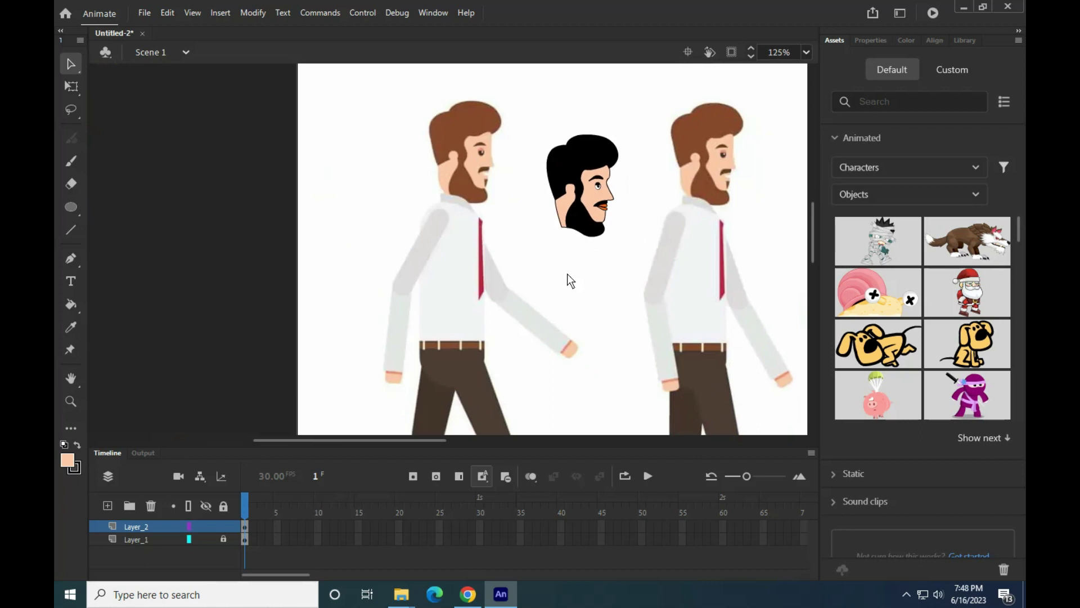
pyautogui.scroll(4, 474, 309)
pyautogui.scroll(-3, 486, 312)
pyautogui.scroll(-1, 498, 313)
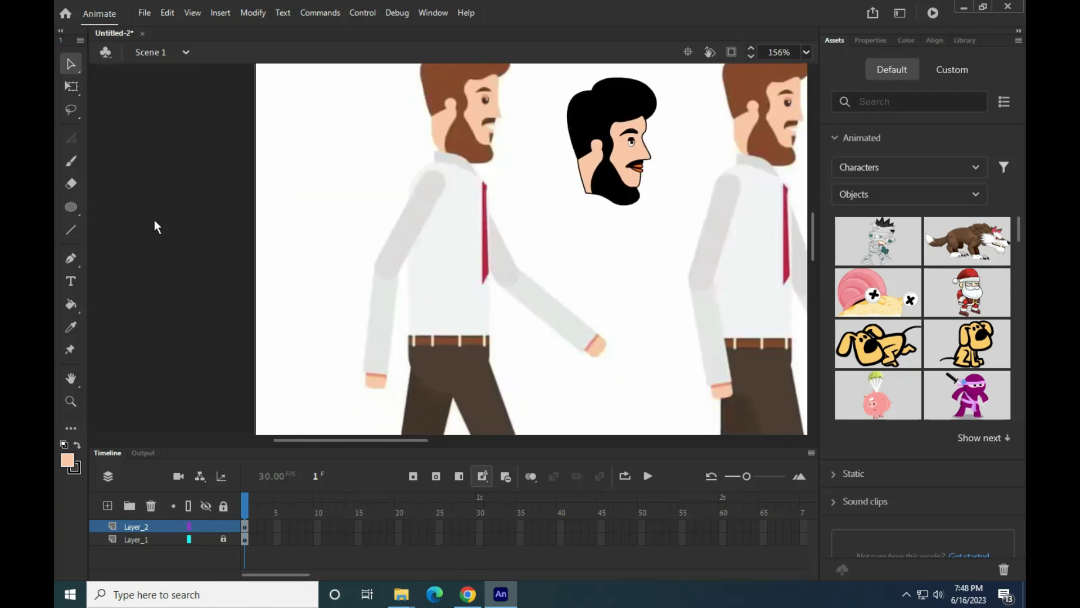
pyautogui.click(70, 206)
pyautogui.moveTo(425, 176); pyautogui.dragTo(501, 316)
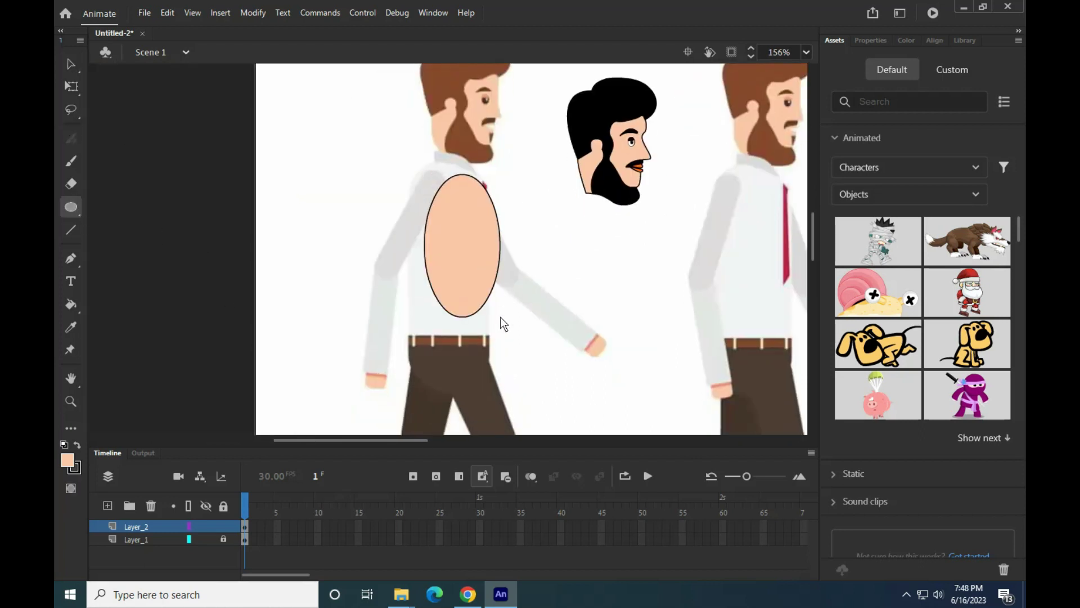
# - Reshape the oval into a torso by pulling its base out to the belt and bending the back, chest and shoulder outlines
pyautogui.press('v')
pyautogui.moveTo(427, 329); pyautogui.dragTo(487, 335)
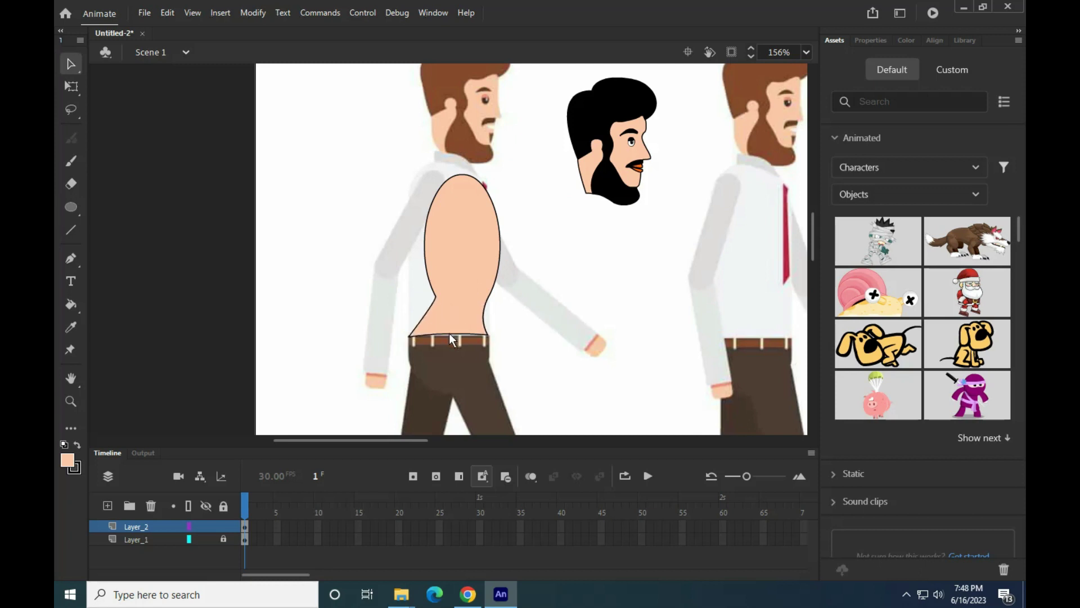
pyautogui.moveTo(434, 299); pyautogui.dragTo(420, 291)
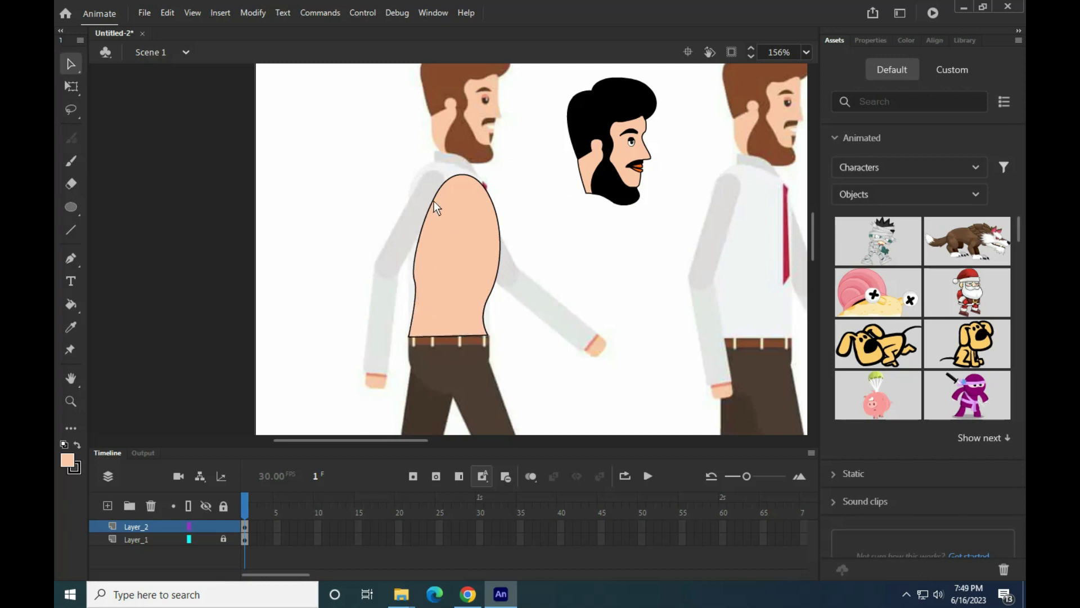
pyautogui.moveTo(498, 248); pyautogui.dragTo(497, 237)
pyautogui.moveTo(445, 184); pyautogui.dragTo(432, 172)
pyautogui.moveTo(411, 272); pyautogui.dragTo(419, 306)
pyautogui.moveTo(497, 223); pyautogui.dragTo(482, 314)
pyautogui.moveTo(480, 241); pyautogui.dragTo(484, 243)
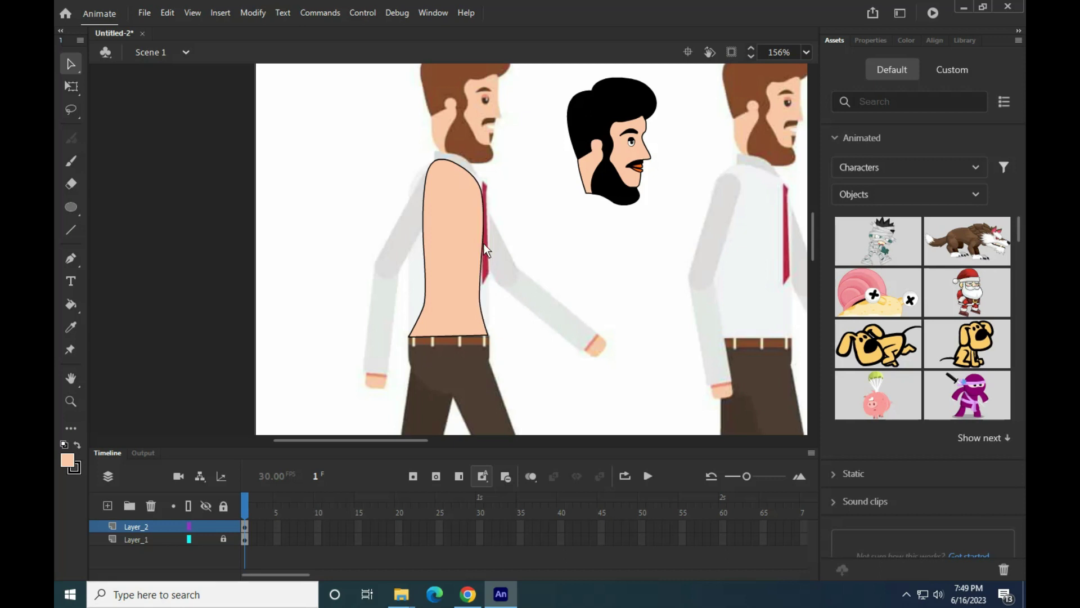
pyautogui.moveTo(465, 168); pyautogui.dragTo(465, 165)
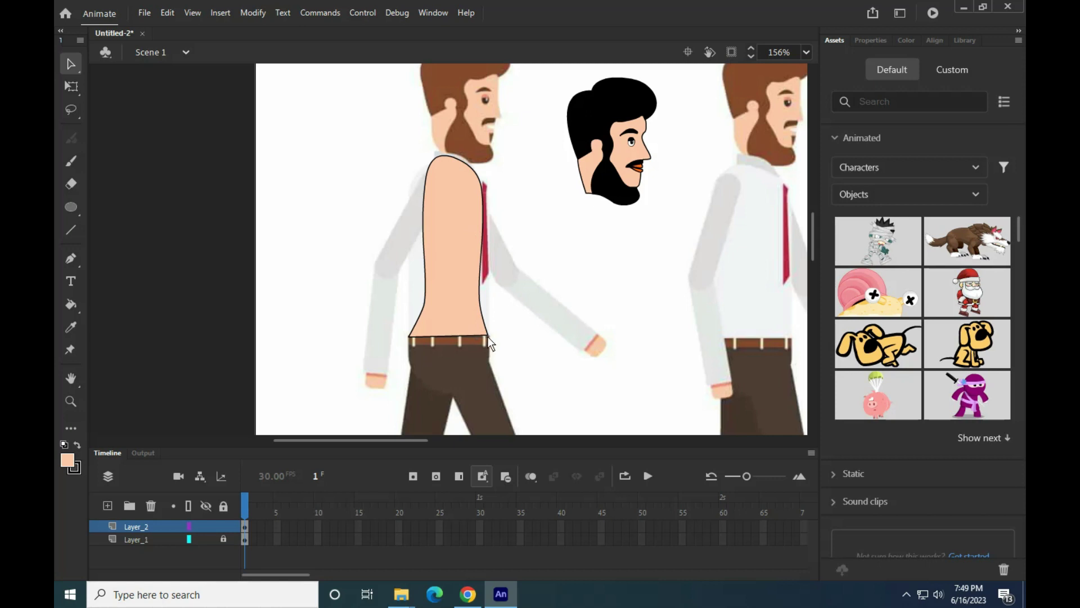
# - Bow the torso's waist edge slightly down over the belt and delete its outline
pyautogui.moveTo(445, 337); pyautogui.dragTo(445, 346)
pyautogui.click(445, 346)
pyautogui.press('Delete')
# - Convert the torso's fill and outline to a symbol and shift it slightly on the reference figure
pyautogui.doubleClick(444, 282)
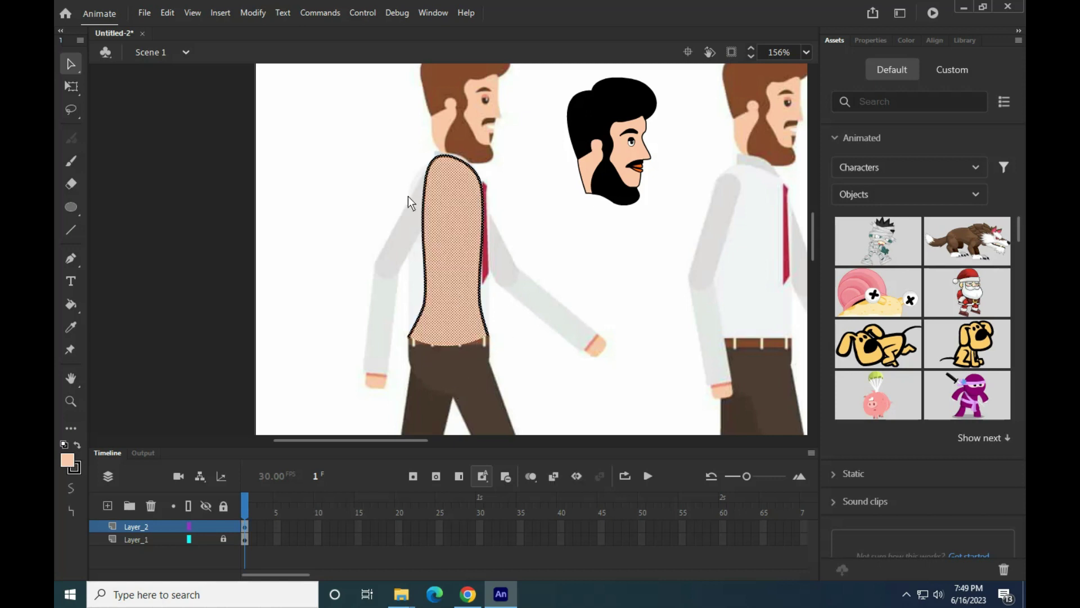
pyautogui.click(252, 12)
pyautogui.click(281, 45)
pyautogui.click(643, 63)
pyautogui.scroll(-3, 579, 194)
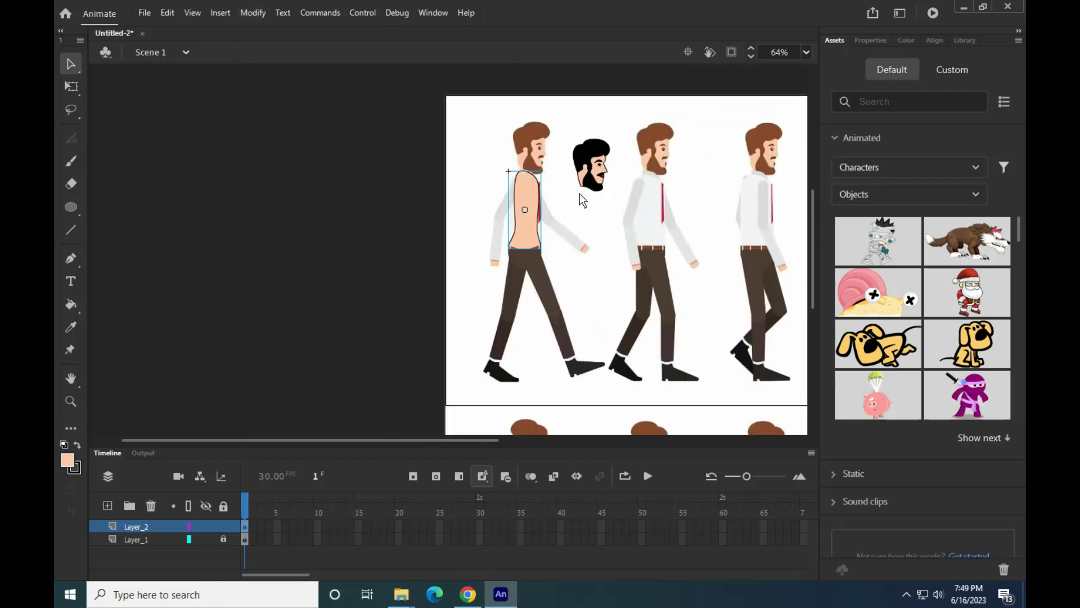
pyautogui.moveTo(520, 198)
pyautogui.mouseDown()
pyautogui.moveTo(583, 207)
pyautogui.moveTo(525, 208)
pyautogui.mouseUp()
# - Trace the reference shirt collar as a closed outline with the Line tool and move the torso symbol aside, behind the figure's back
pyautogui.scroll(5, 552, 235)
pyautogui.click(611, 242)
pyautogui.click(70, 229)
pyautogui.moveTo(477, 241); pyautogui.dragTo(477, 253)
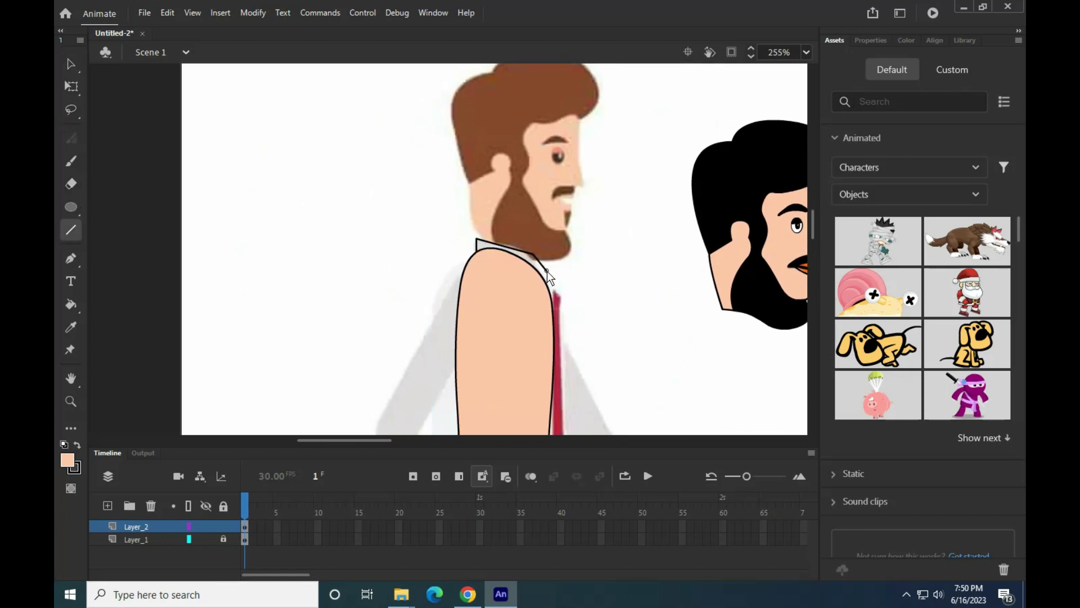
pyautogui.press('v')
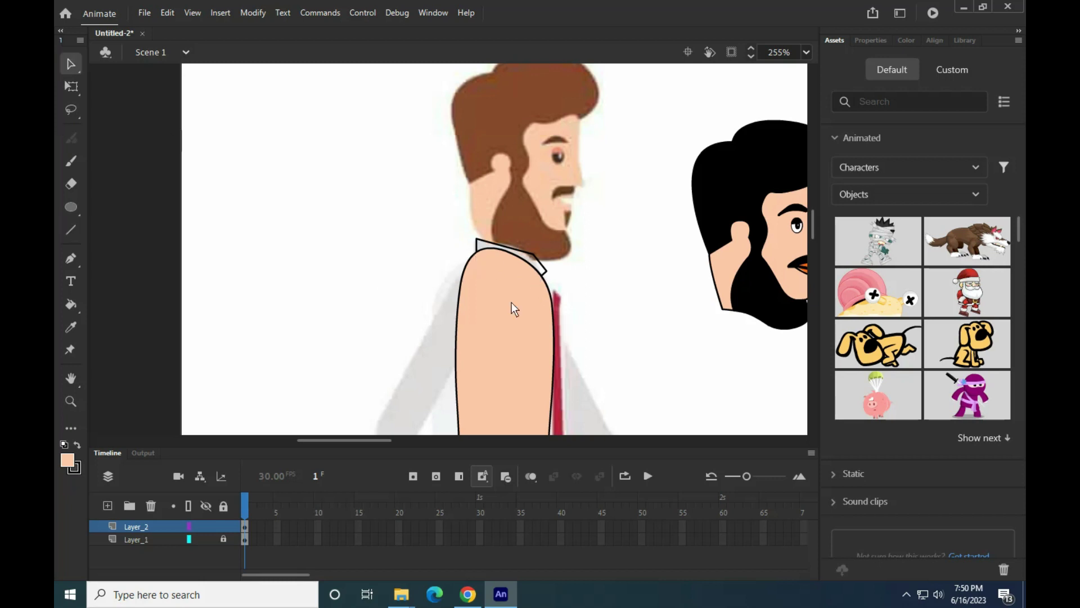
pyautogui.moveTo(478, 241); pyautogui.dragTo(477, 233)
pyautogui.click(511, 269)
pyautogui.moveTo(511, 269); pyautogui.dragTo(342, 255)
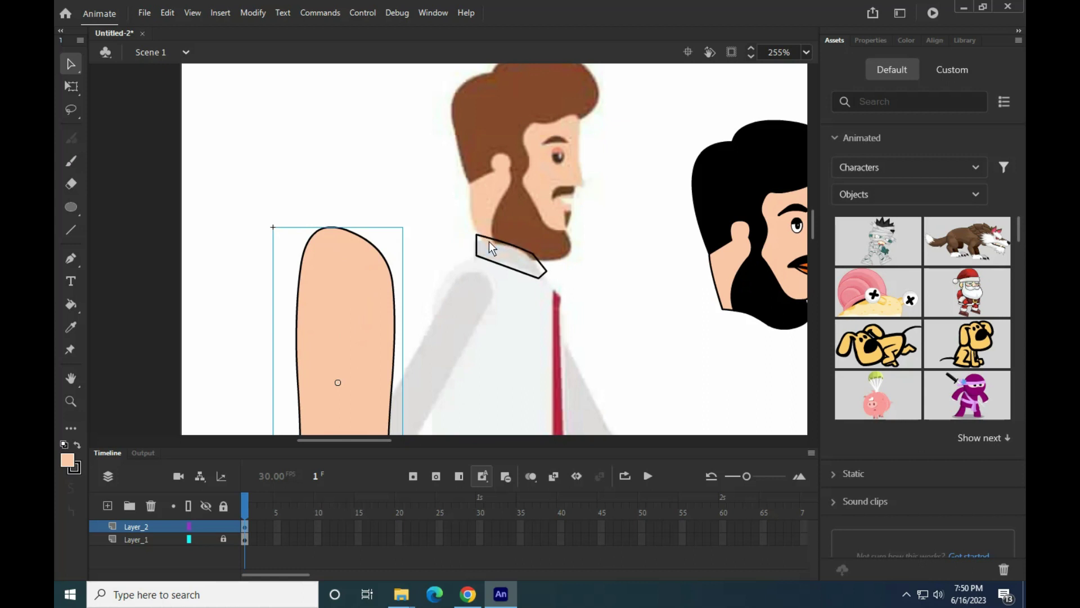
# - Bend the edges of the traced collar so they follow the curves of the reference collar
pyautogui.click(491, 246)
pyautogui.moveTo(504, 248); pyautogui.dragTo(539, 275)
pyautogui.moveTo(622, 320); pyautogui.dragTo(550, 225)
# - Trace the reference tie as a narrow closed outline with the Line tool and adjust its corners and edge to match
pyautogui.click(71, 229)
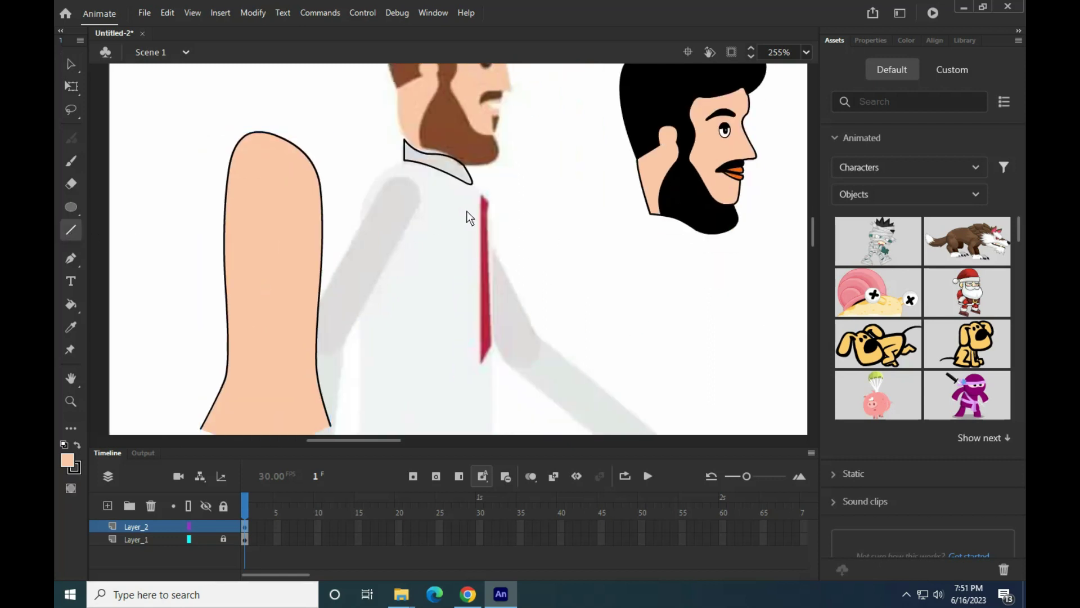
pyautogui.moveTo(482, 197)
pyautogui.mouseDown()
pyautogui.moveTo(481, 364)
pyautogui.moveTo(495, 345)
pyautogui.moveTo(494, 205)
pyautogui.mouseUp()
pyautogui.moveTo(495, 205); pyautogui.dragTo(481, 196)
pyautogui.hotkey('ctrl', '=')
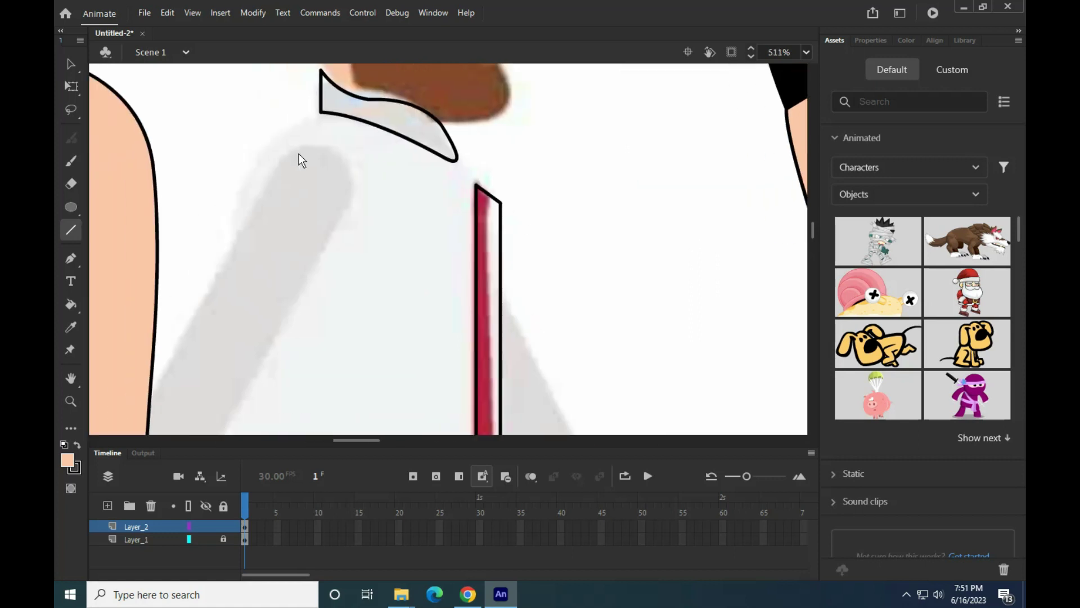
pyautogui.click(67, 64)
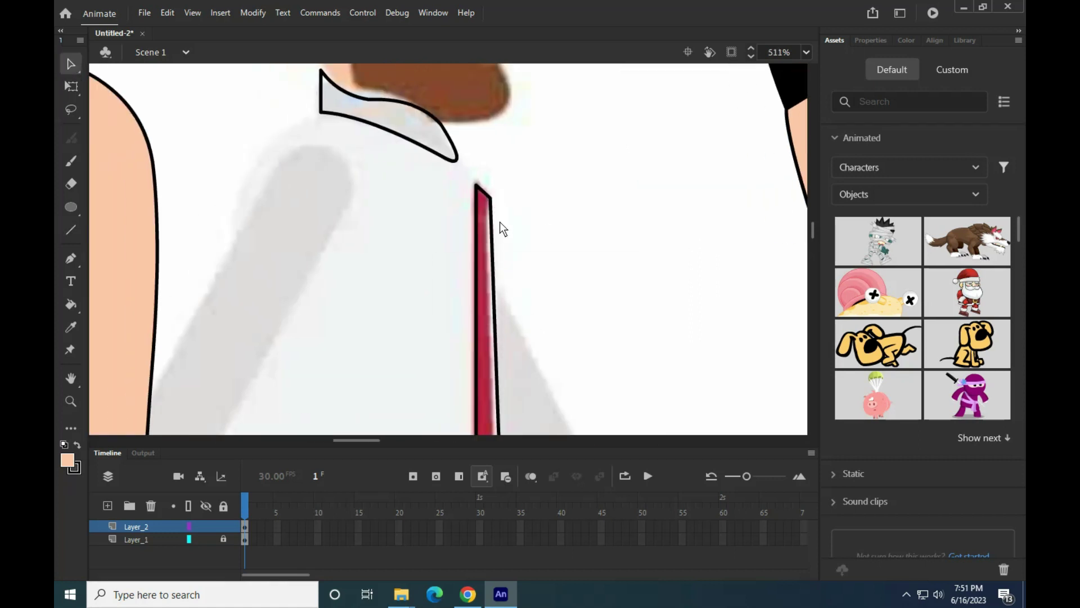
pyautogui.scroll(-3, 499, 222)
# - Fill the traced tie with the crimson colour sampled from the reference tie
pyautogui.click(67, 325)
pyautogui.click(493, 302)
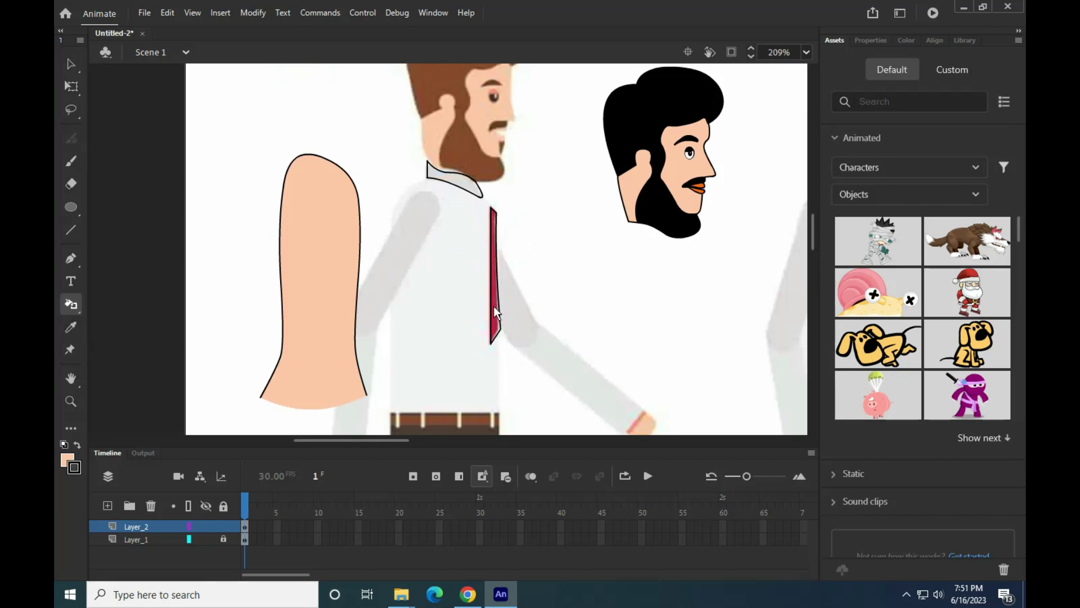
pyautogui.click(69, 456)
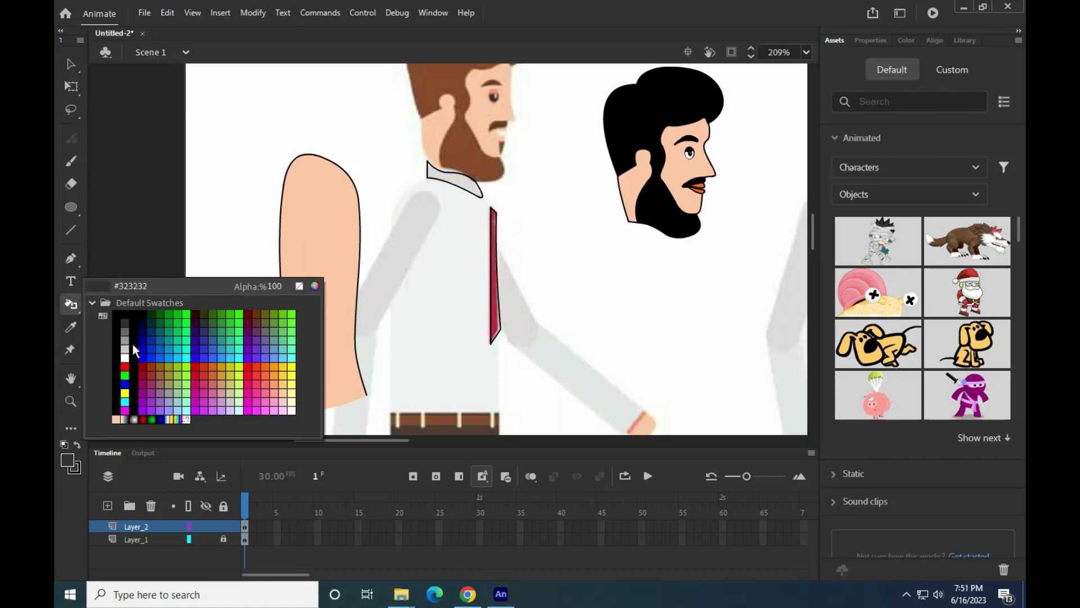
pyautogui.click(127, 366)
pyautogui.click(71, 351)
pyautogui.click(495, 319)
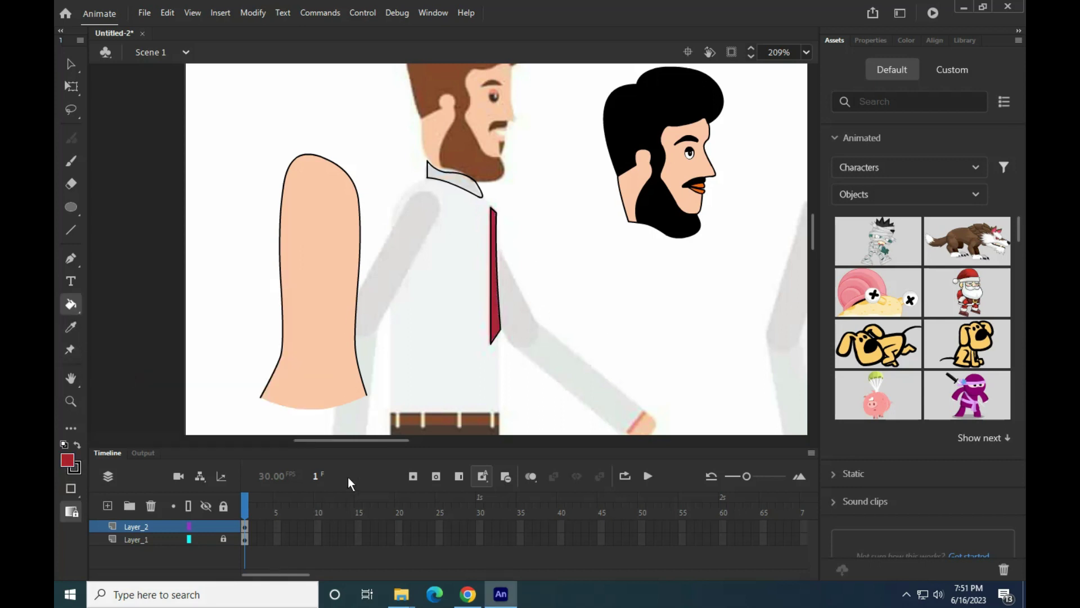
# - Move the torso symbol back onto the reference figure, under the collar and next to the tie, nudging it slightly toward the back
pyautogui.scroll(-3, 510, 235)
pyautogui.press('v')
pyautogui.moveTo(385, 241); pyautogui.dragTo(471, 253)
pyautogui.scroll(4, 484, 225)
pyautogui.scroll(1, 486, 228)
pyautogui.press('Left')
pyautogui.press('Left')
pyautogui.scroll(-2, 575, 264)
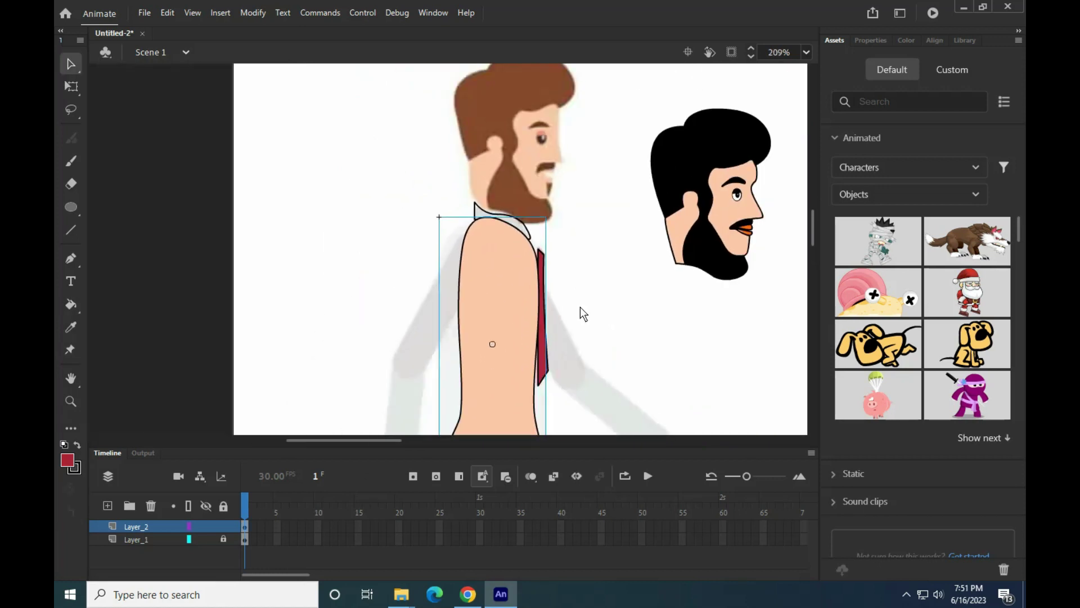
pyautogui.scroll(4, 528, 275)
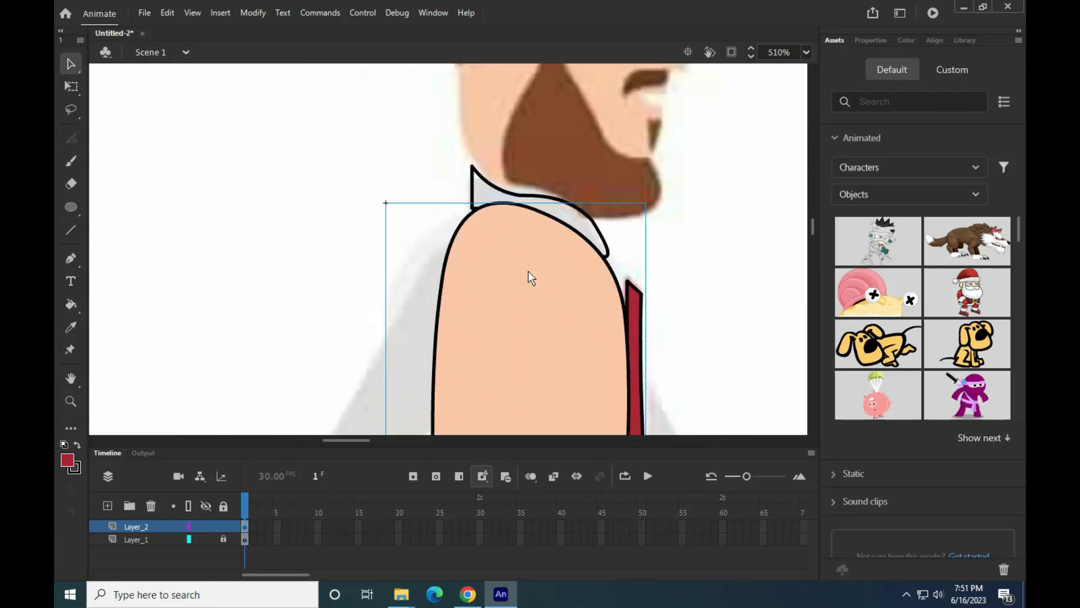
# - Fill the traced collar with a dark maroon colour
pyautogui.click(71, 329)
pyautogui.click(67, 460)
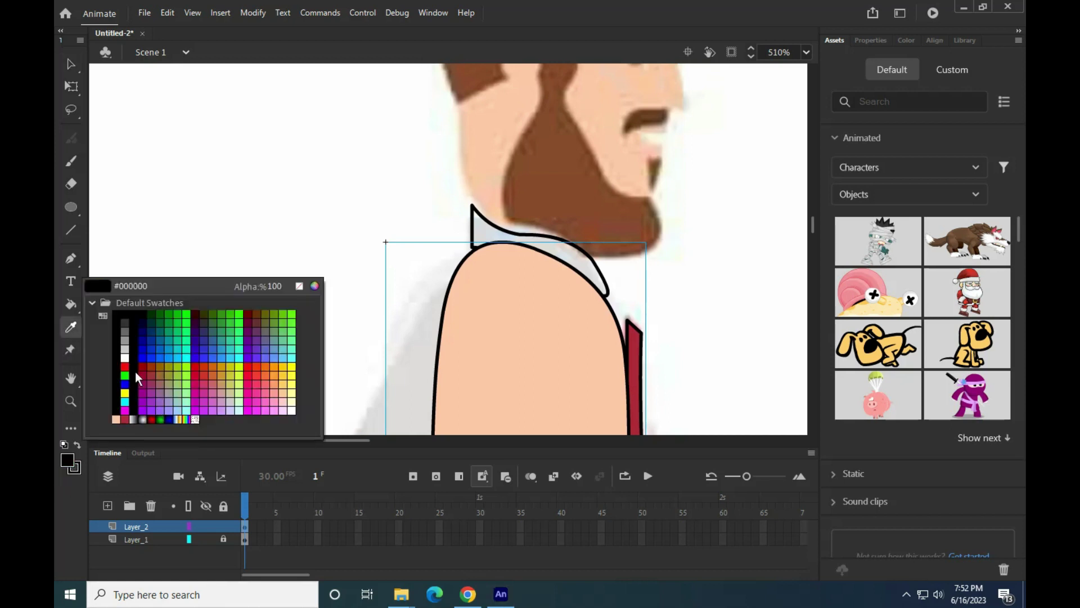
pyautogui.click(249, 323)
pyautogui.click(71, 304)
pyautogui.click(540, 241)
pyautogui.scroll(-4, 535, 300)
pyautogui.scroll(1, 535, 301)
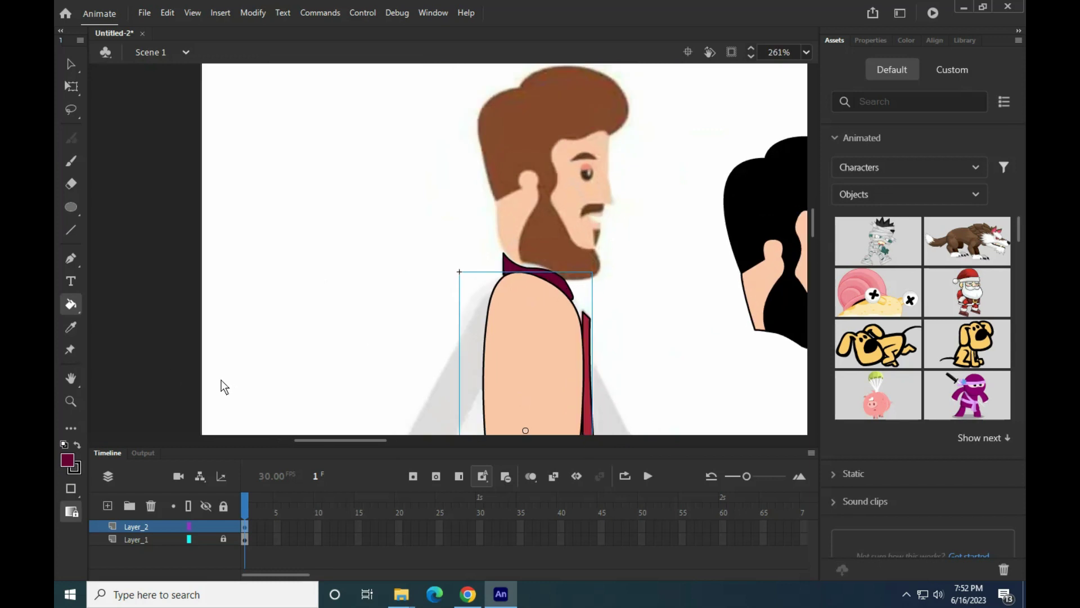
# - Recolour the torso fill bright blue inside its symbol and return to the main scene
pyautogui.click(67, 460)
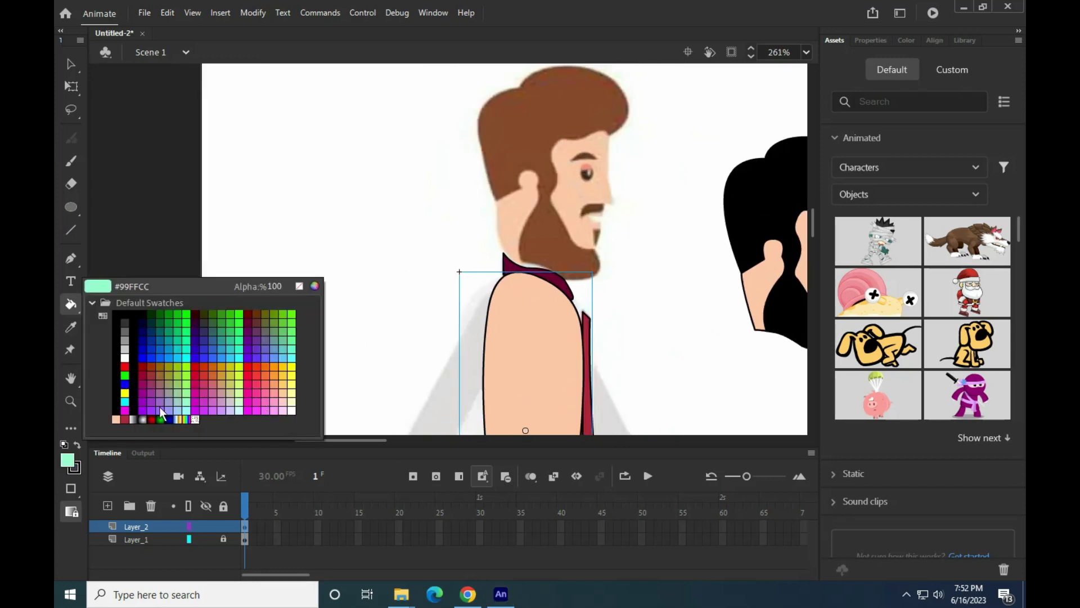
pyautogui.click(143, 355)
pyautogui.scroll(-2, 515, 363)
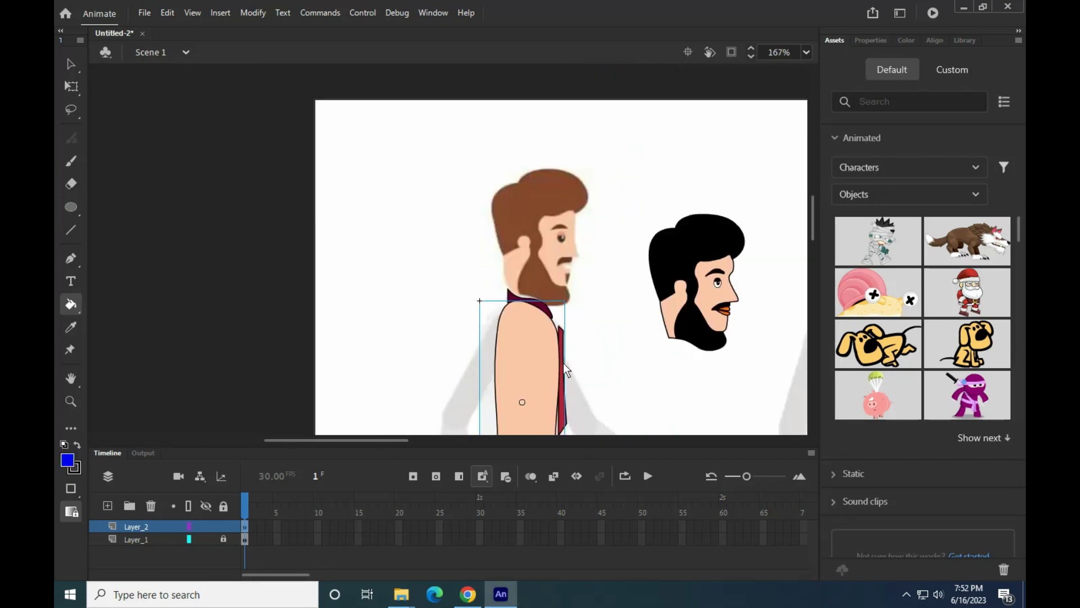
pyautogui.press('v')
pyautogui.doubleClick(508, 246)
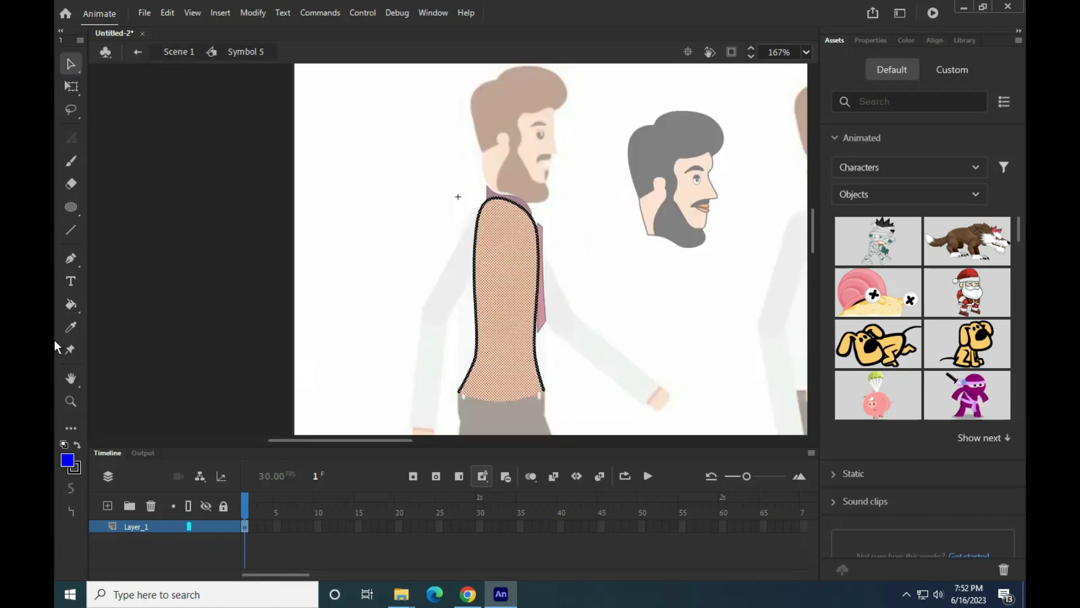
pyautogui.click(71, 304)
pyautogui.click(491, 323)
pyautogui.click(71, 64)
pyautogui.doubleClick(406, 191)
pyautogui.click(407, 195)
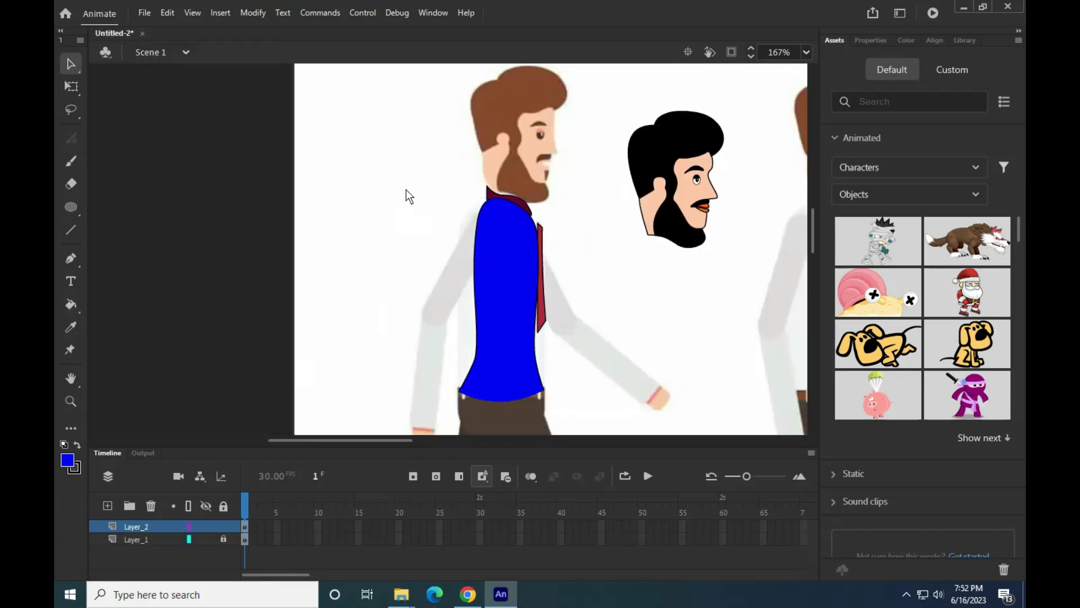
# - Move the blue torso symbol off the reference figure to just below the traced head
pyautogui.scroll(-1, 603, 251)
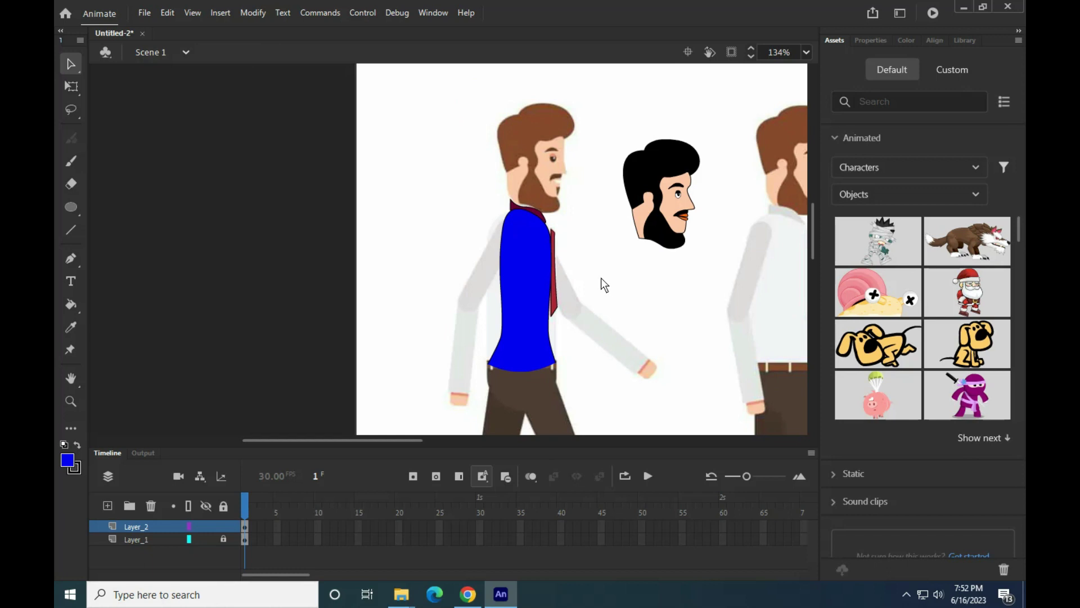
pyautogui.scroll(1, 621, 251)
pyautogui.scroll(-1, 573, 268)
pyautogui.scroll(3, 554, 300)
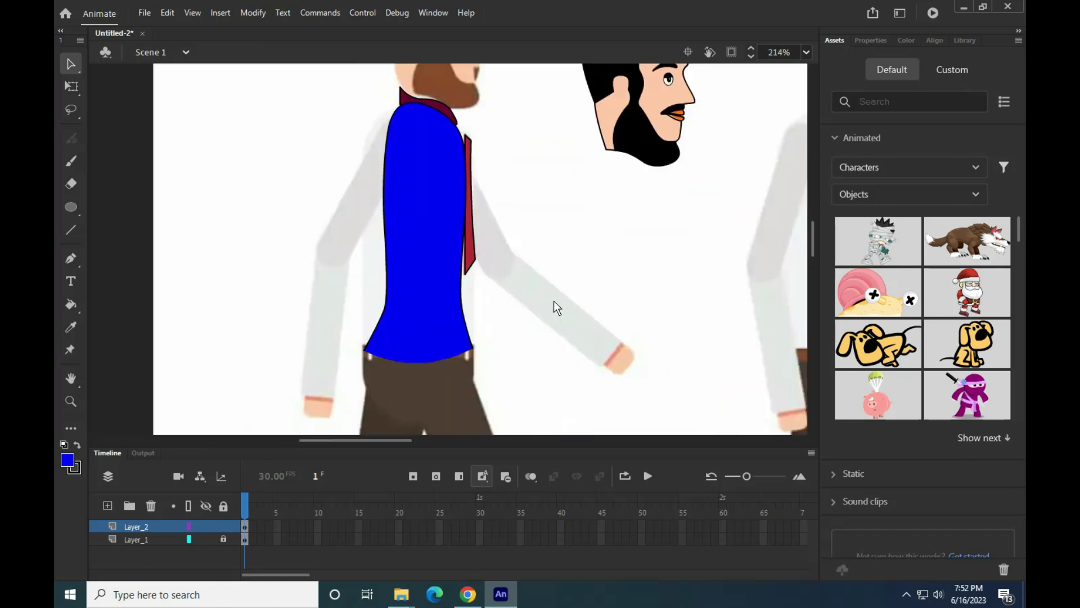
pyautogui.scroll(-3, 554, 300)
pyautogui.moveTo(534, 298); pyautogui.dragTo(640, 232)
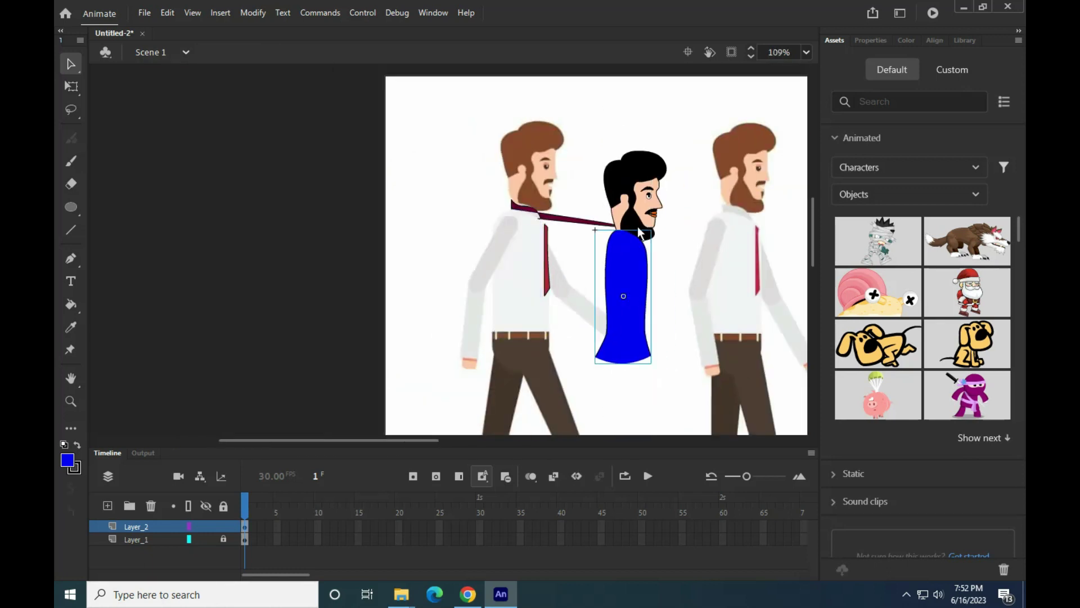
# - Convert the whole tie, fill and outline, to a symbol
pyautogui.click(548, 272)
pyautogui.scroll(3, 548, 272)
pyautogui.moveTo(520, 183); pyautogui.dragTo(564, 329)
pyautogui.click(253, 17)
pyautogui.click(301, 45)
pyautogui.click(639, 65)
# - Move the maroon collar between the traced head and the blue torso and convert it to a symbol
pyautogui.keyDown('shift'); pyautogui.click(519, 157); pyautogui.keyUp('shift')
pyautogui.moveTo(531, 188); pyautogui.dragTo(722, 210)
pyautogui.press('F8')
pyautogui.press('Return')
# - Place the tie symbol on the blue torso, just below the collar
pyautogui.moveTo(536, 246); pyautogui.dragTo(682, 265)
pyautogui.click(532, 238)
pyautogui.moveTo(540, 351); pyautogui.dragTo(531, 288)
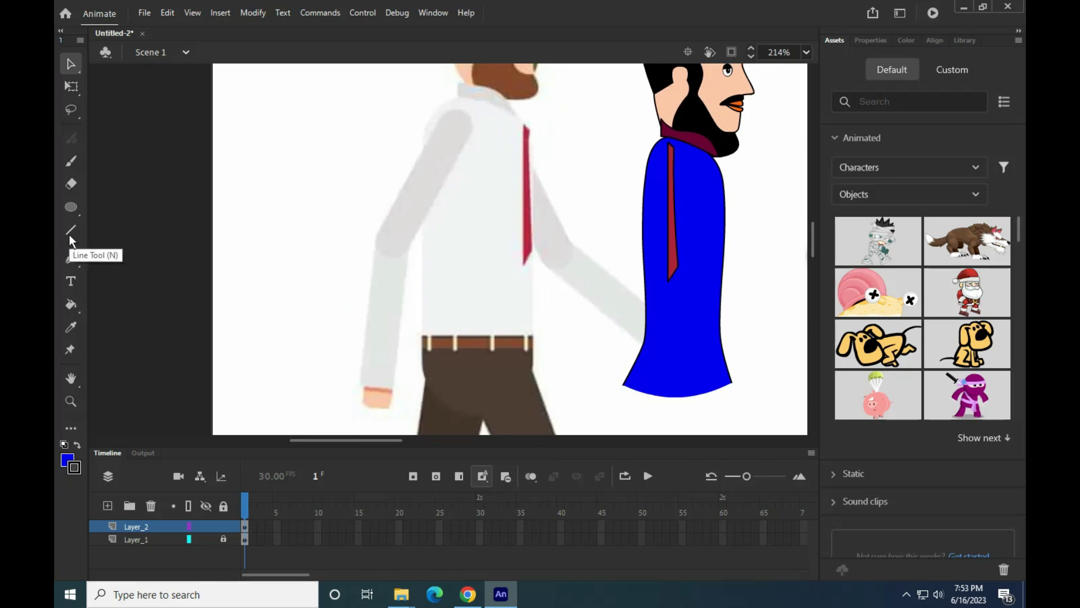
# - Draw a tall, narrow blue rectangle over the reference shirt as the base of the arm
pyautogui.moveTo(70, 207); pyautogui.dragTo(124, 209)
pyautogui.moveTo(452, 113); pyautogui.dragTo(477, 265)
pyautogui.press('v')
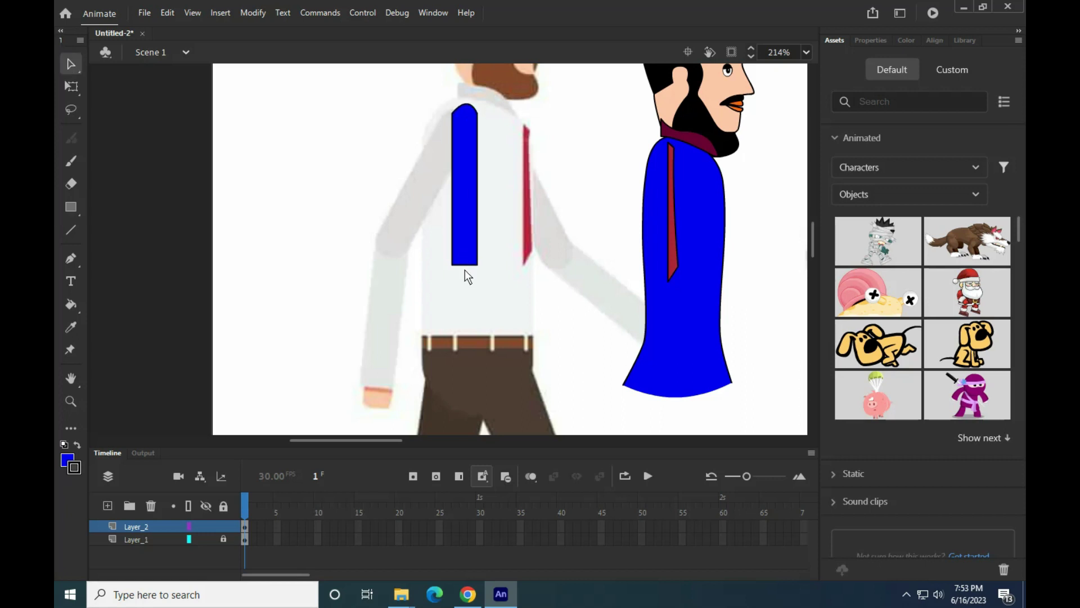
# - Round both ends of the arm rectangle with ovals as wide as the arm and delete the leftover inner outlines
pyautogui.moveTo(70, 206); pyautogui.dragTo(124, 248)
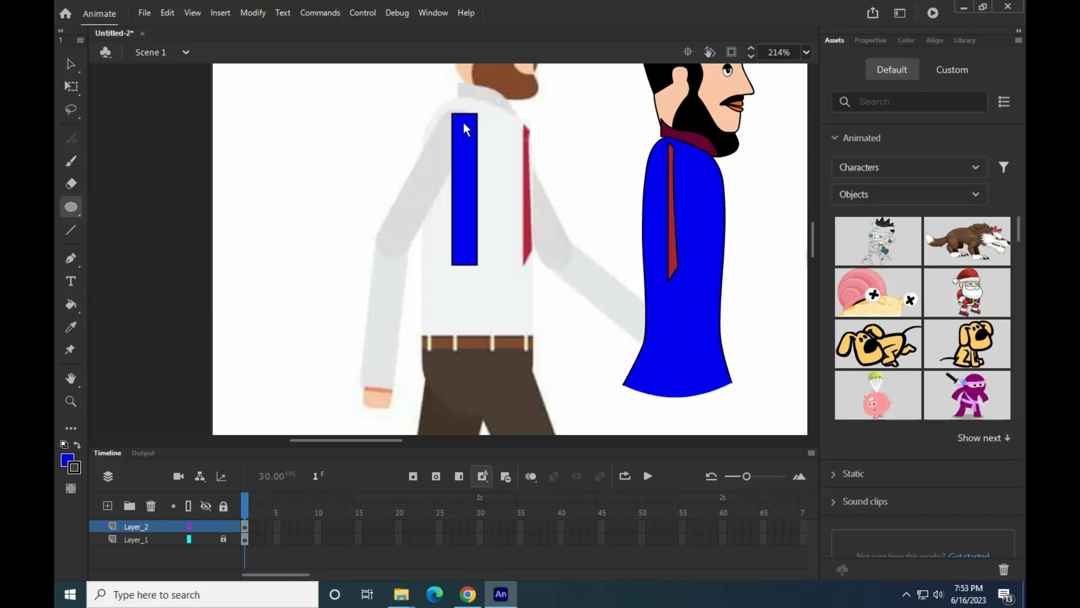
pyautogui.moveTo(453, 102); pyautogui.dragTo(476, 124)
pyautogui.click(70, 63)
pyautogui.click(470, 257)
pyautogui.press('Delete')
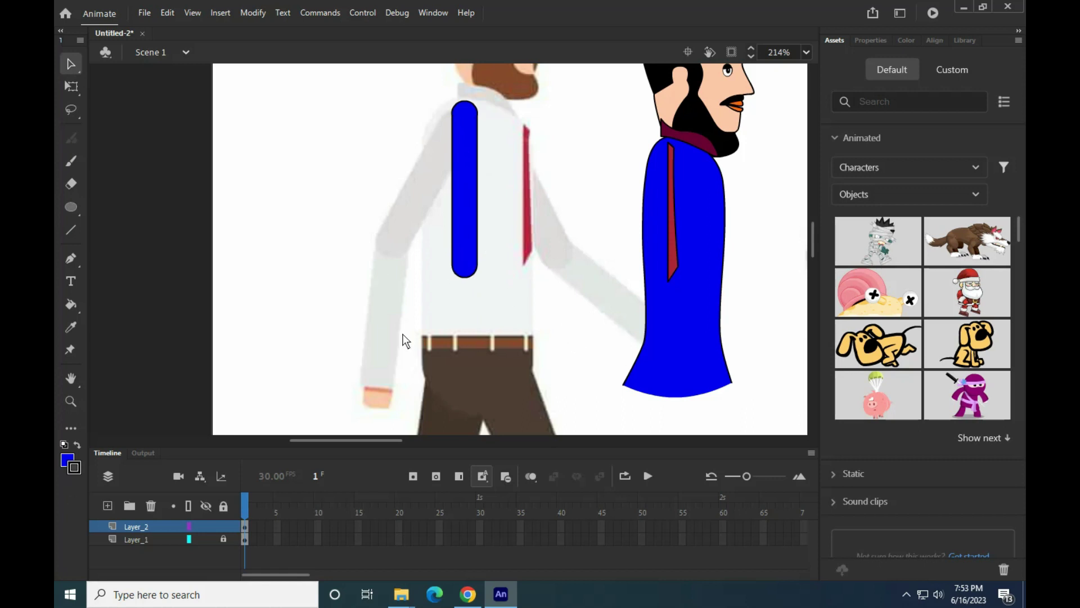
# - Scale the rounded arm shape down slightly with Free Transform and move it beside the reference figure's rear arm
pyautogui.moveTo(417, 98); pyautogui.dragTo(422, 225)
pyautogui.click(71, 86)
pyautogui.moveTo(437, 265); pyautogui.dragTo(424, 271)
pyautogui.moveTo(421, 209); pyautogui.dragTo(419, 224)
pyautogui.moveTo(409, 268); pyautogui.dragTo(451, 277)
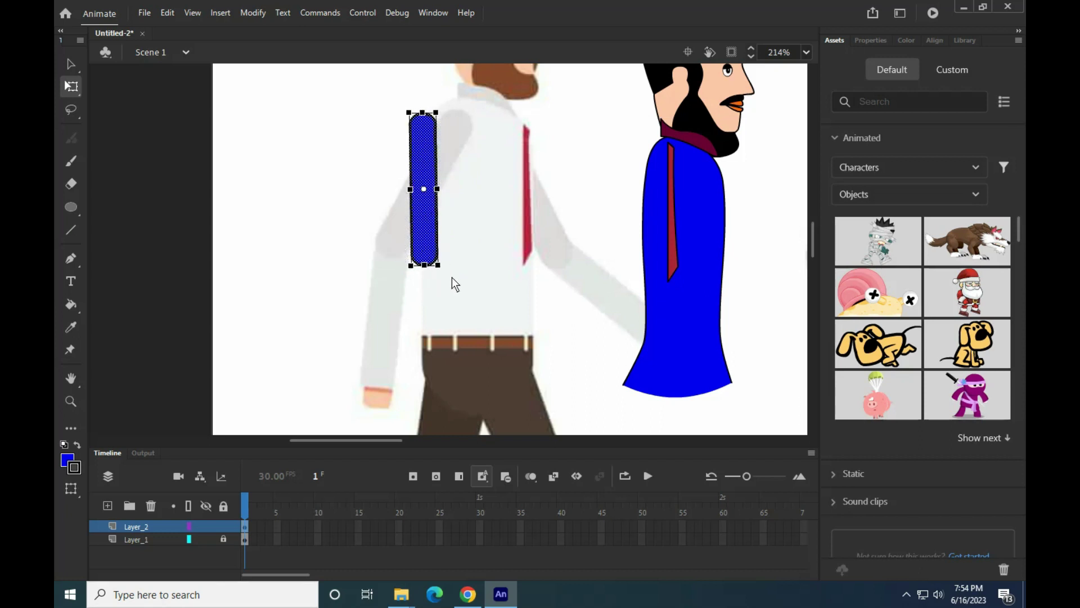
pyautogui.moveTo(426, 159)
pyautogui.mouseDown()
pyautogui.moveTo(438, 179)
pyautogui.moveTo(198, 203)
pyautogui.moveTo(416, 157)
pyautogui.mouseUp()
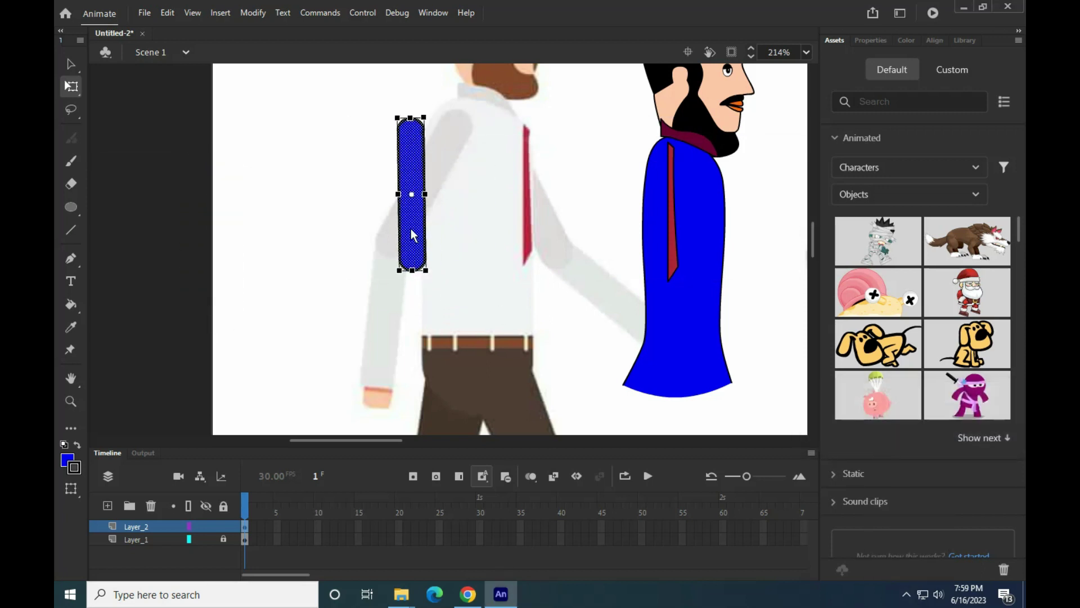
# - Duplicate the arm shape below itself as a forearm, shorten both pieces, and move the upper arm toward the reference shoulder
pyautogui.moveTo(414, 234); pyautogui.dragTo(413, 316)
pyautogui.moveTo(415, 404); pyautogui.dragTo(415, 393)
pyautogui.click(410, 198)
pyautogui.moveTo(415, 117); pyautogui.dragTo(413, 129)
pyautogui.moveTo(419, 181); pyautogui.dragTo(457, 181)
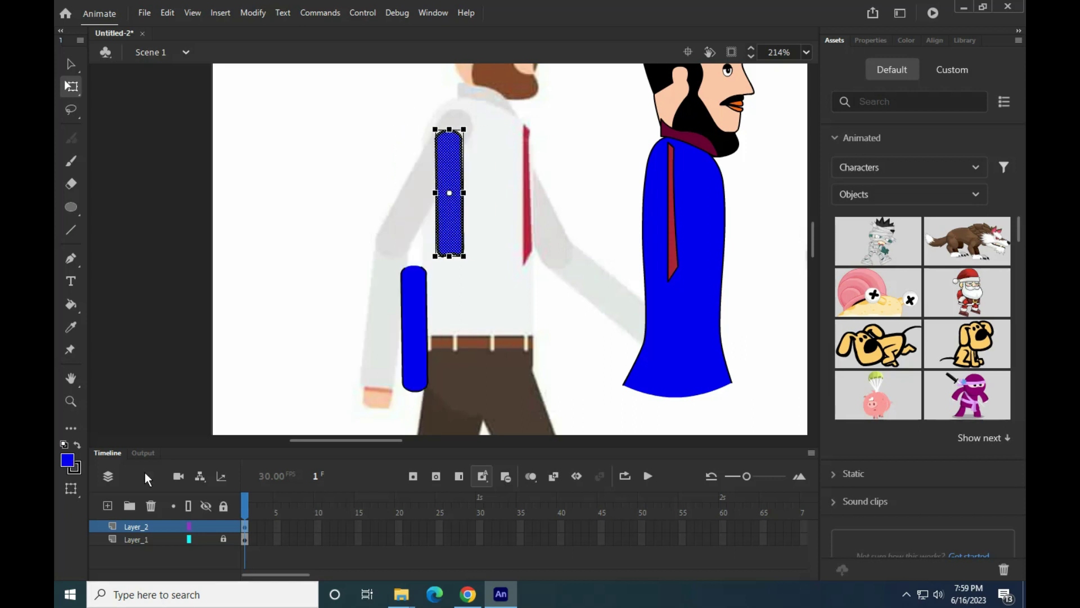
# - Recolour the upper arm very dark navy and the forearm a slightly lighter dark blue
pyautogui.click(67, 460)
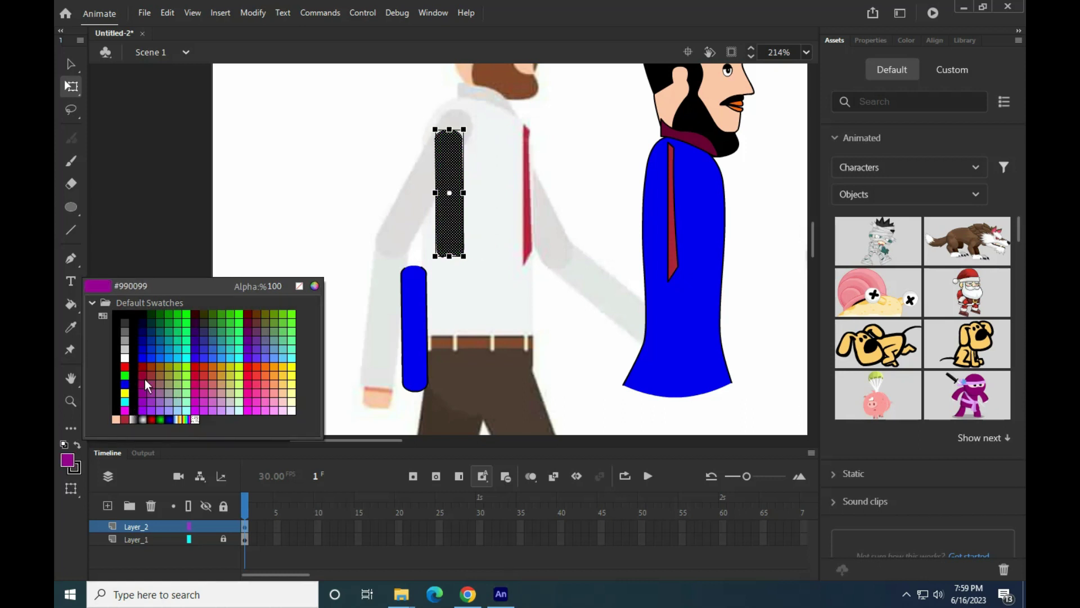
pyautogui.click(142, 331)
pyautogui.doubleClick(416, 290)
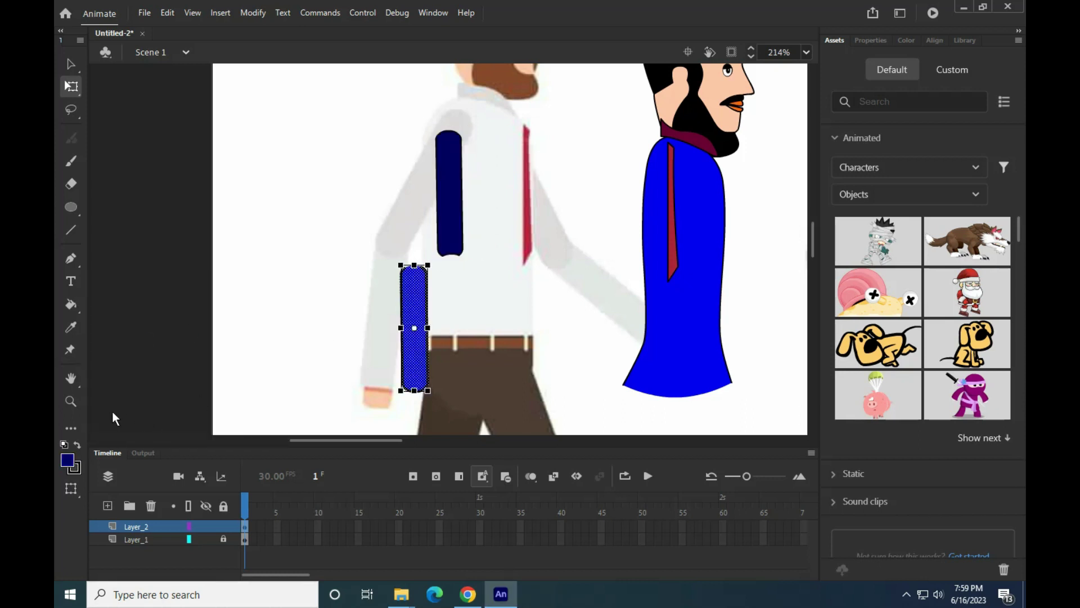
pyautogui.press('k')
pyautogui.click(68, 460)
pyautogui.click(153, 344)
pyautogui.press('v')
pyautogui.click(322, 256)
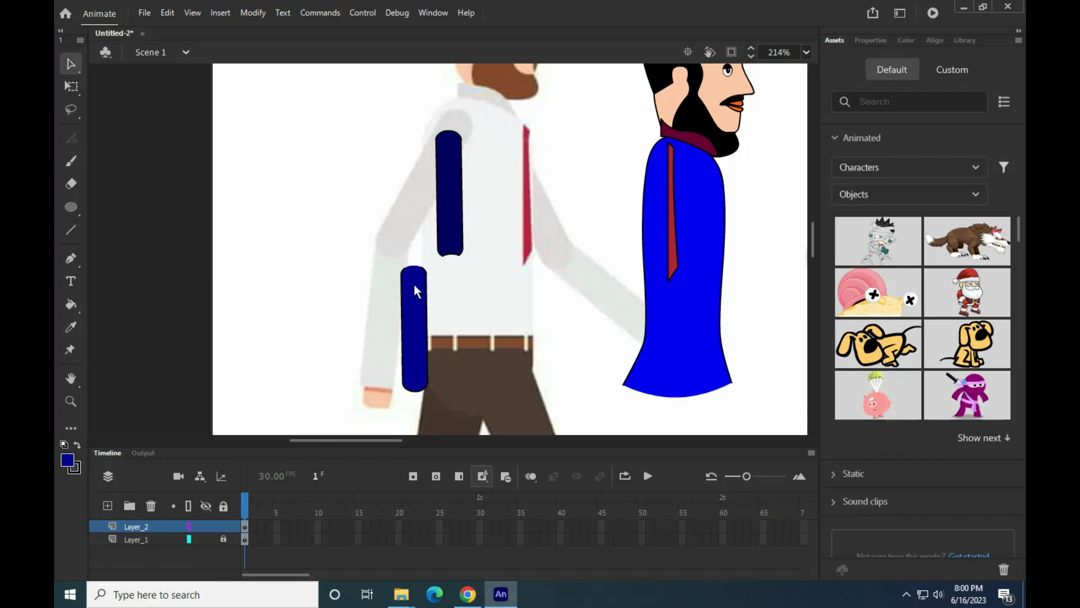
# - Curve the upper arm's bottom end outward and redraw the forearm's missing top outline as a rounded edge
pyautogui.hotkey('ctrl', '=')
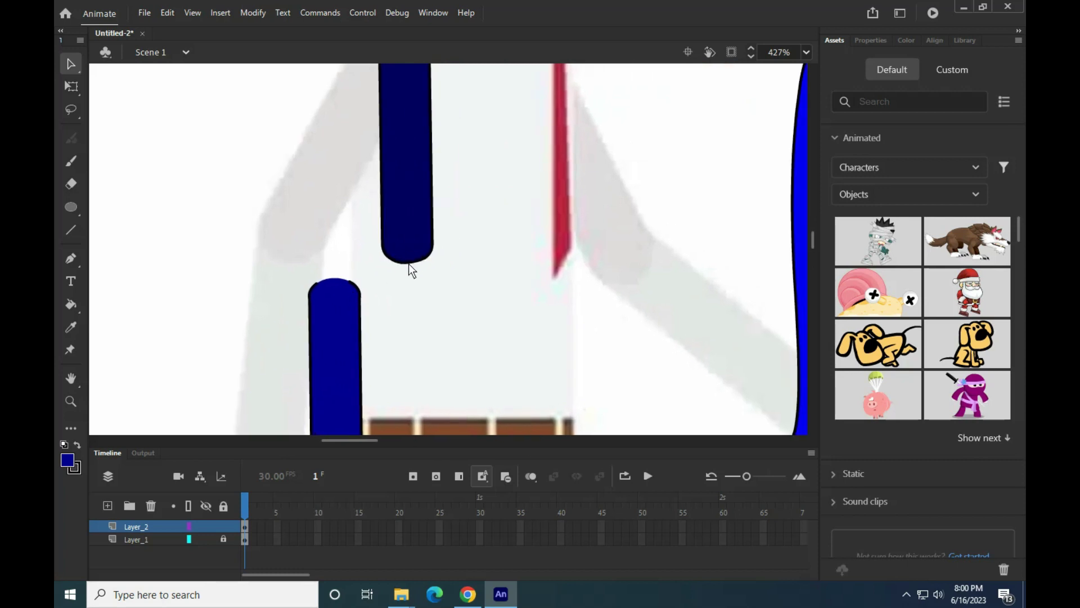
pyautogui.click(62, 230)
pyautogui.moveTo(317, 282); pyautogui.dragTo(349, 281)
pyautogui.click(65, 63)
# - Trace the rear hand of the reference figure as a four-sided closed outline with the Line tool
pyautogui.scroll(-8, 362, 291)
pyautogui.scroll(5, 365, 336)
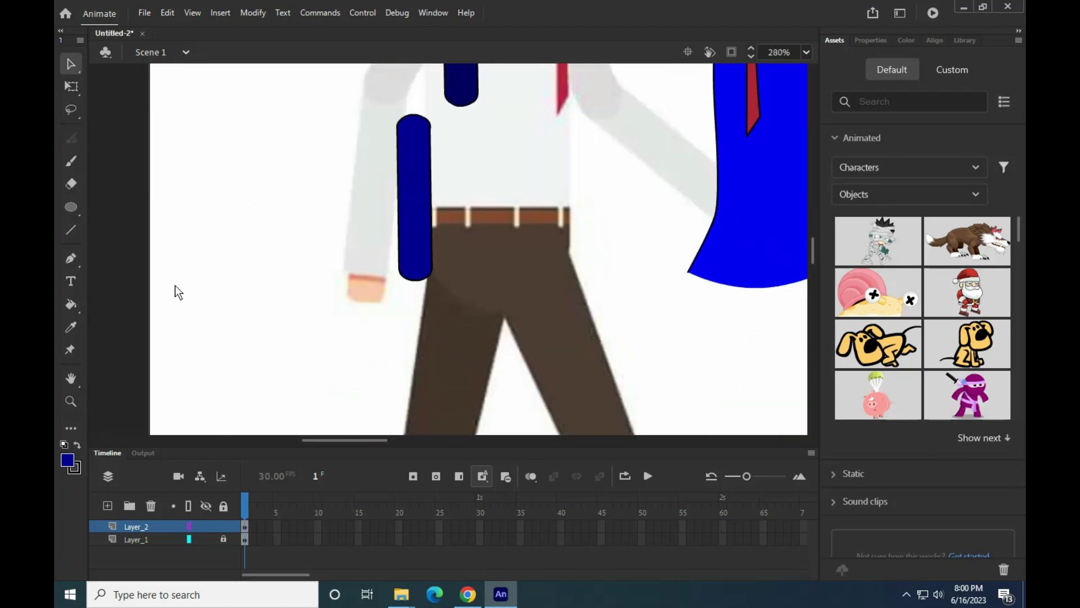
pyautogui.scroll(2, 371, 298)
pyautogui.press('n')
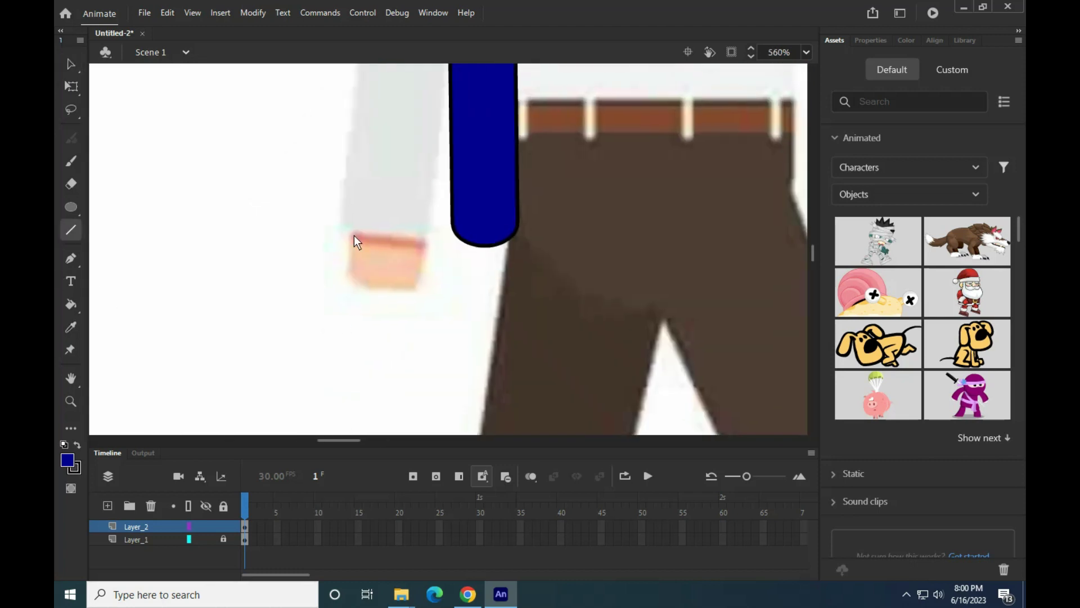
pyautogui.moveTo(424, 241); pyautogui.dragTo(414, 285)
pyautogui.press('v')
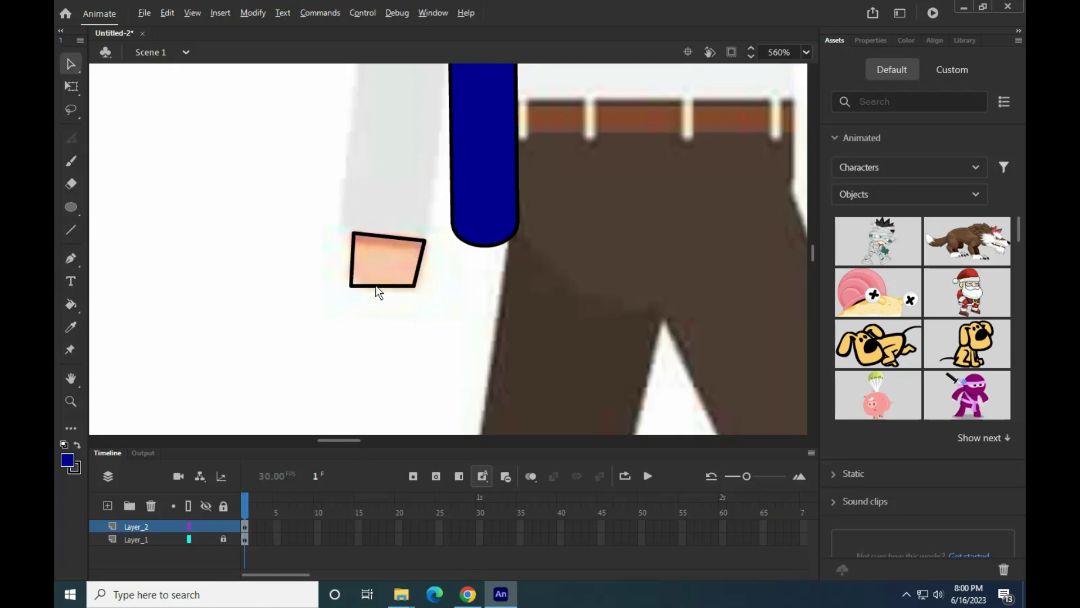
# - Reshape the hand's lower edge into a row of small rounded fingertips and straighten its back edge
pyautogui.moveTo(364, 281); pyautogui.dragTo(379, 288)
pyautogui.scroll(2, 407, 292)
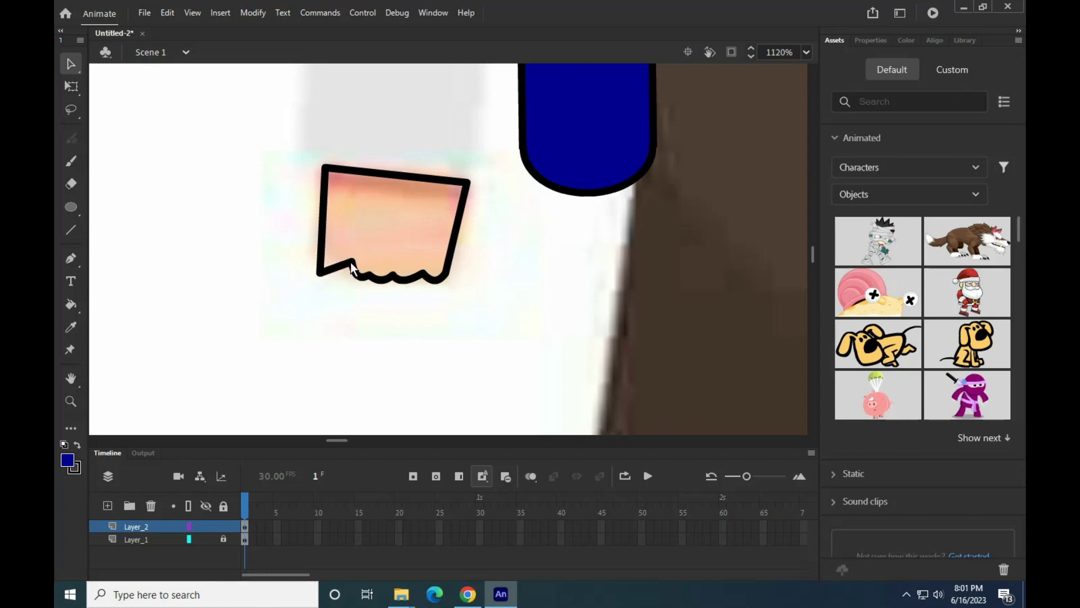
pyautogui.moveTo(347, 272); pyautogui.dragTo(326, 262)
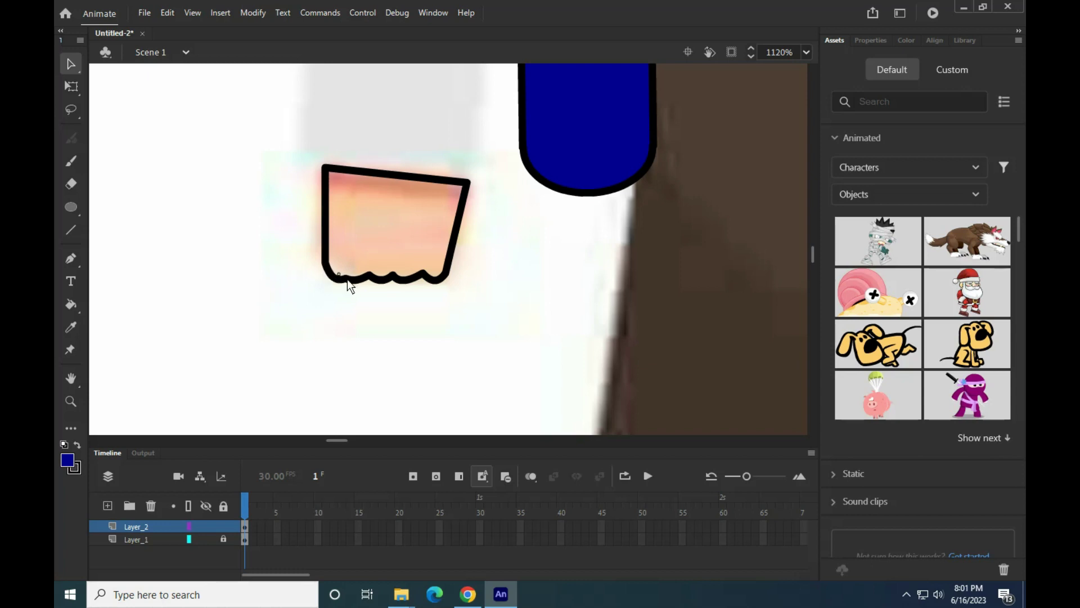
pyautogui.moveTo(354, 281); pyautogui.dragTo(355, 286)
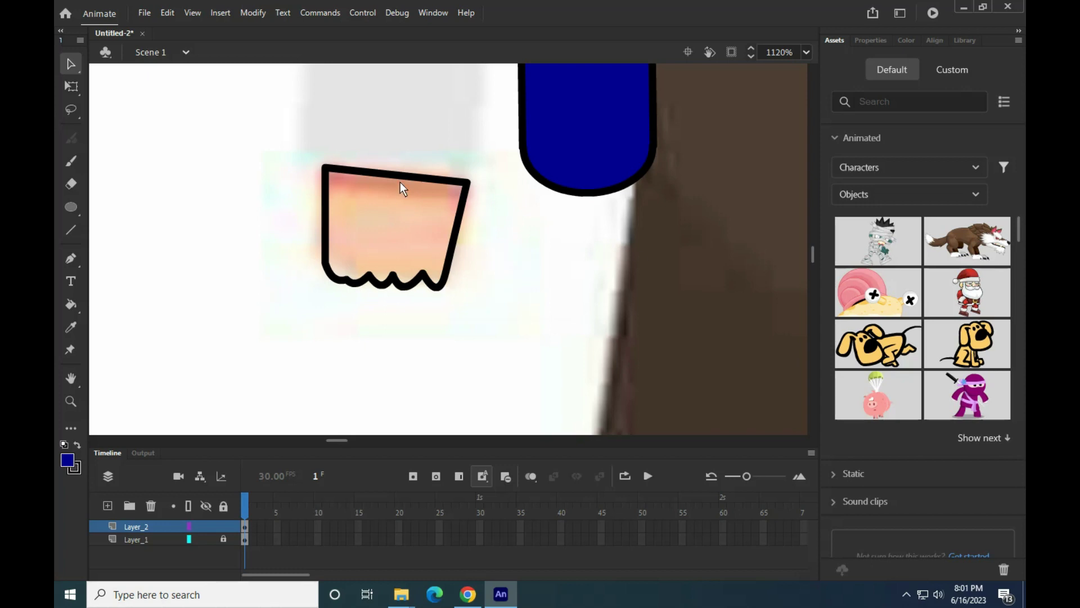
# - Bow the hand's wrist edge upward and draw a line across the hand just below it for the cuff
pyautogui.moveTo(400, 178); pyautogui.dragTo(400, 170)
pyautogui.press('n')
pyautogui.moveTo(328, 179)
pyautogui.mouseDown()
pyautogui.moveTo(491, 208)
pyautogui.moveTo(462, 199)
pyautogui.mouseUp()
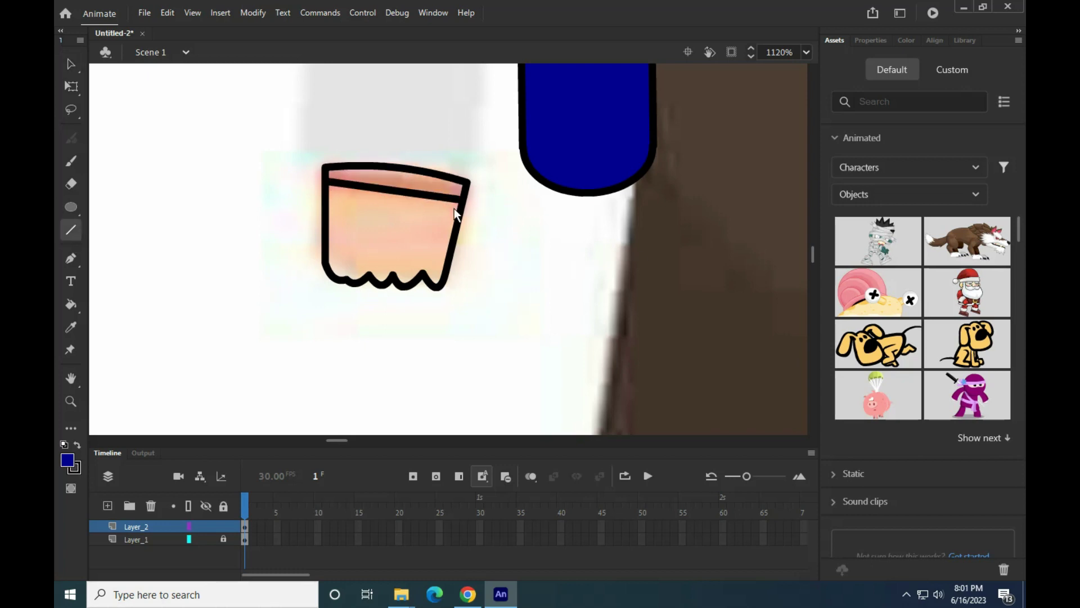
# - Fill the rear hand with the reference's skin tone and the cuff strip with grey
pyautogui.click(62, 67)
pyautogui.scroll(-3, 407, 224)
pyautogui.scroll(1, 347, 236)
pyautogui.click(75, 328)
pyautogui.click(425, 228)
pyautogui.click(71, 463)
pyautogui.click(133, 339)
# - Convert the finished hand and cuff into a graphic symbol
pyautogui.press('v')
pyautogui.moveTo(336, 151); pyautogui.dragTo(475, 293)
pyautogui.click(253, 13)
pyautogui.click(264, 46)
pyautogui.press('Return')
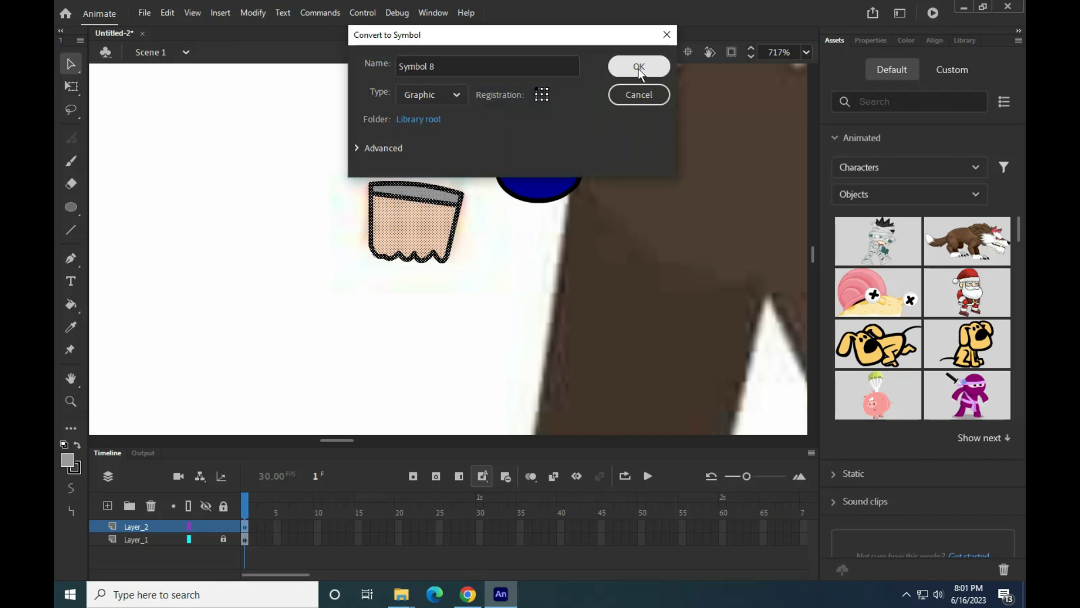
# - Convert the forearm and the upper arm into two separate symbols
pyautogui.scroll(-8, 495, 195)
pyautogui.click(414, 227)
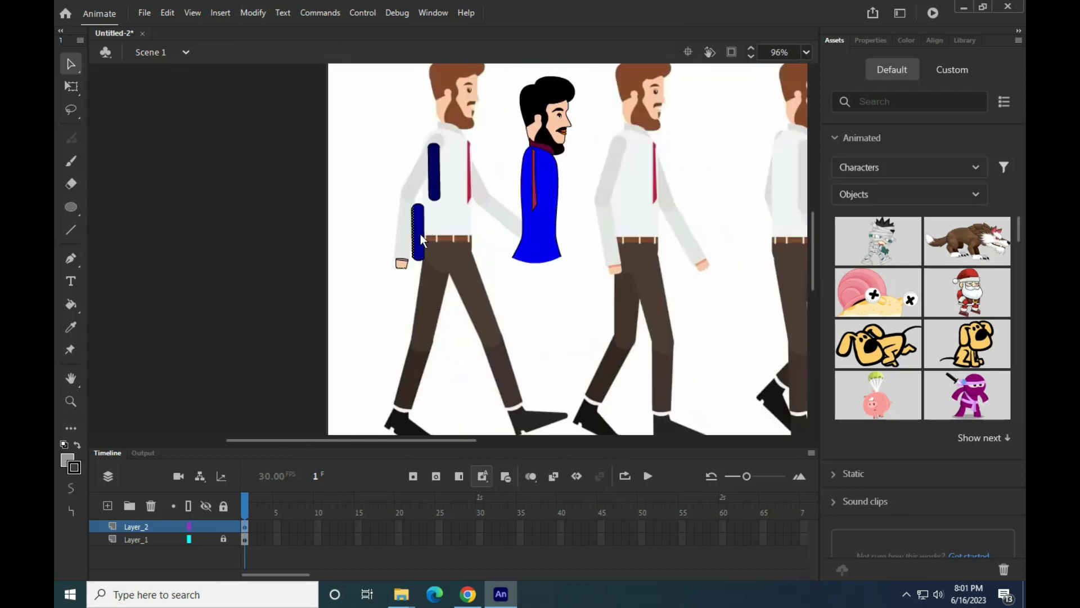
pyautogui.scroll(3, 439, 209)
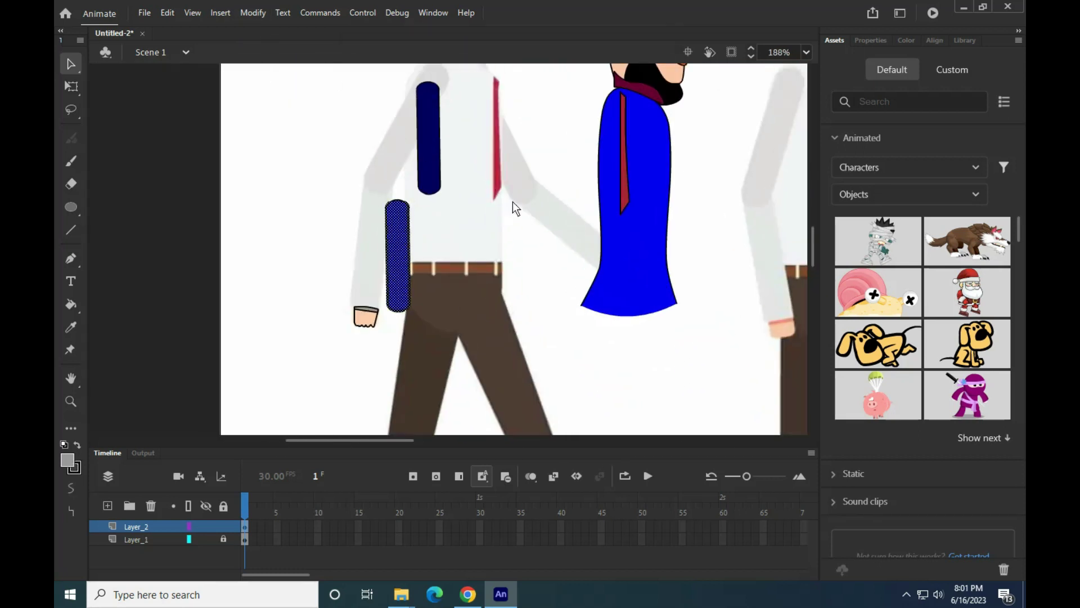
pyautogui.press('F8')
pyautogui.press('Return')
pyautogui.doubleClick(431, 141)
pyautogui.press('F8')
pyautogui.press('Return')
# - Line up the forearm under the upper arm and place the hand at the forearm's lower end
pyautogui.moveTo(409, 235); pyautogui.dragTo(425, 297)
pyautogui.click(496, 282)
pyautogui.scroll(5, 443, 265)
pyautogui.moveTo(385, 364)
pyautogui.mouseDown()
pyautogui.moveTo(387, 377)
pyautogui.moveTo(386, 360)
pyautogui.mouseUp()
# - Adjust the outline on both sides of the hand's cuff inside its symbol, then return to the main scene
pyautogui.doubleClick(394, 356)
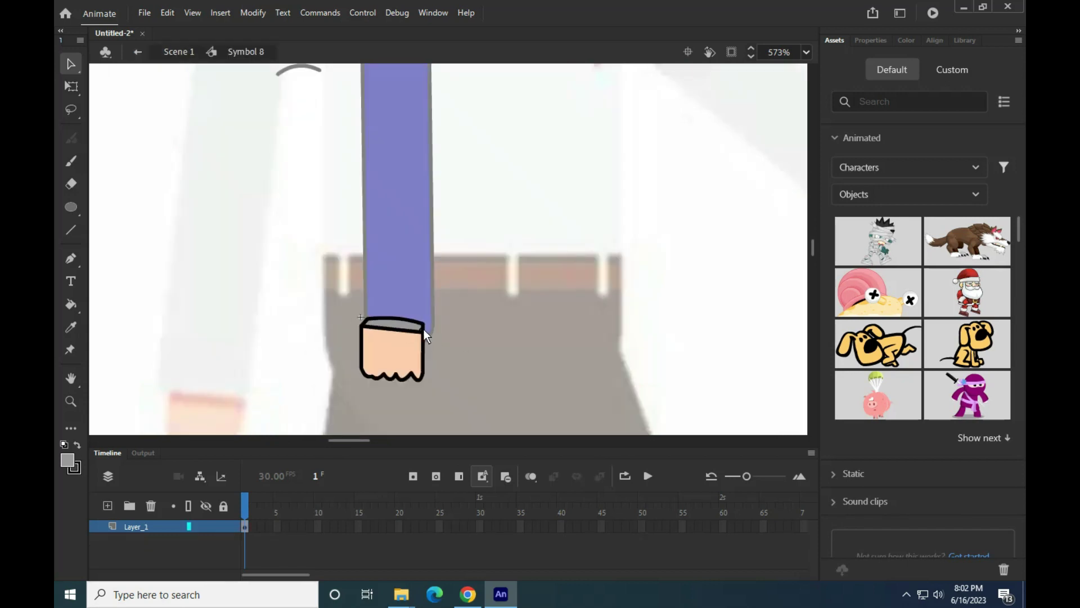
pyautogui.scroll(5, 387, 336)
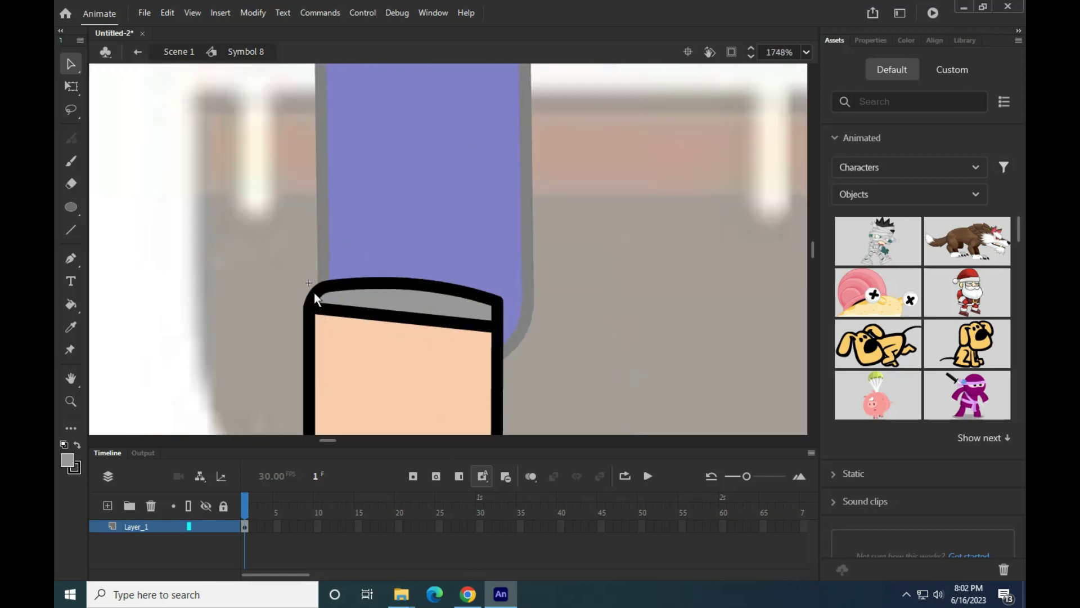
pyautogui.moveTo(307, 312); pyautogui.dragTo(312, 313)
pyautogui.moveTo(499, 329); pyautogui.dragTo(493, 306)
pyautogui.scroll(-7, 481, 311)
pyautogui.doubleClick(331, 263)
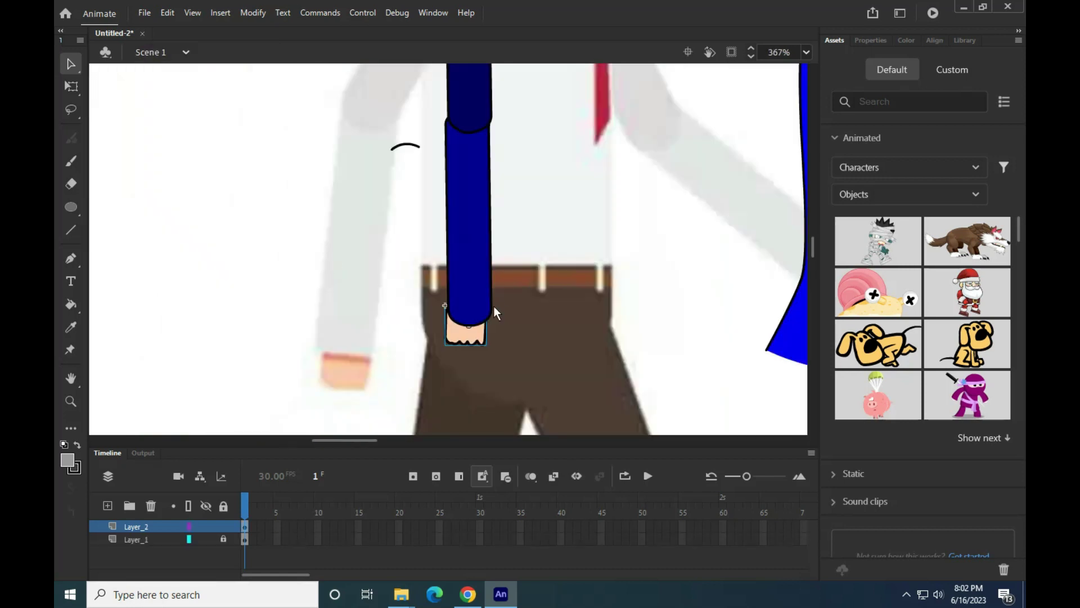
# - Delete the stray curved line left beside the arm
pyautogui.scroll(-3, 469, 350)
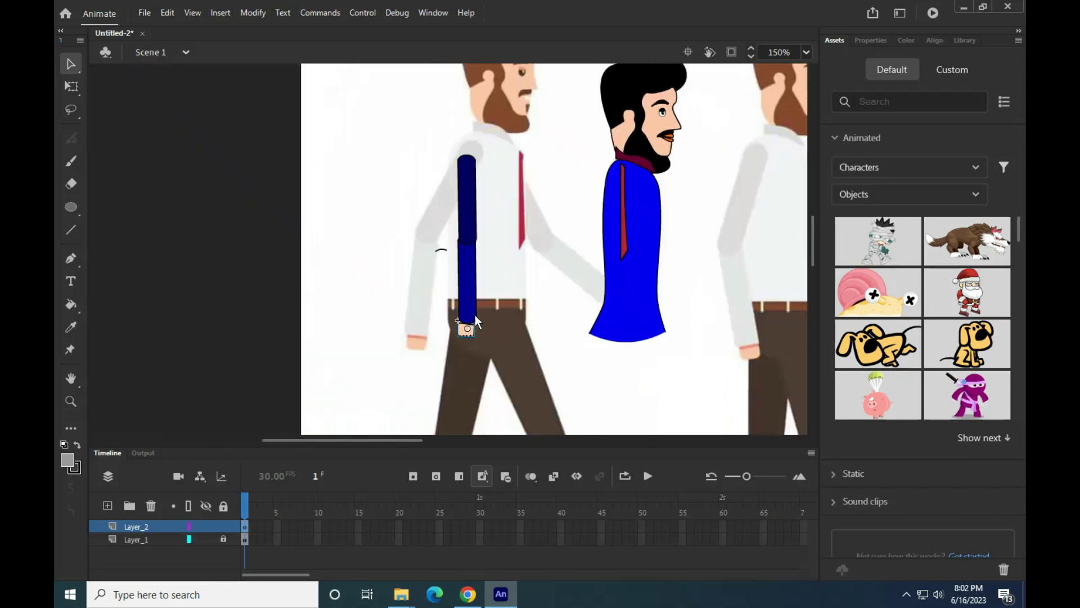
pyautogui.moveTo(427, 122); pyautogui.dragTo(488, 373)
pyautogui.moveTo(398, 218); pyautogui.dragTo(447, 260)
pyautogui.press('Delete')
# - Duplicate the upper arm and forearm and set both pairs beside the reference figure
pyautogui.moveTo(431, 114); pyautogui.dragTo(520, 374)
pyautogui.moveTo(458, 151); pyautogui.dragTo(364, 171)
pyautogui.hotkey('ctrl', 'c')
pyautogui.hotkey('ctrl', 'v')
pyautogui.moveTo(458, 238); pyautogui.dragTo(337, 267)
pyautogui.click(469, 262)
pyautogui.hotkey('ctrl', 'c')
pyautogui.hotkey('ctrl', 'v')
pyautogui.moveTo(453, 242); pyautogui.dragTo(327, 370)
# - Duplicate the hand and arrange the parts into two complete arms beside the reference figure
pyautogui.click(466, 335)
pyautogui.moveTo(468, 340); pyautogui.dragTo(450, 262)
pyautogui.moveTo(392, 312); pyautogui.dragTo(347, 355)
pyautogui.moveTo(384, 355); pyautogui.dragTo(333, 292)
pyautogui.scroll(2, 444, 279)
pyautogui.hscroll(2, 444, 279)
pyautogui.moveTo(377, 230); pyautogui.dragTo(286, 224)
pyautogui.moveTo(369, 255); pyautogui.dragTo(283, 275)
pyautogui.scroll(-1, 494, 388)
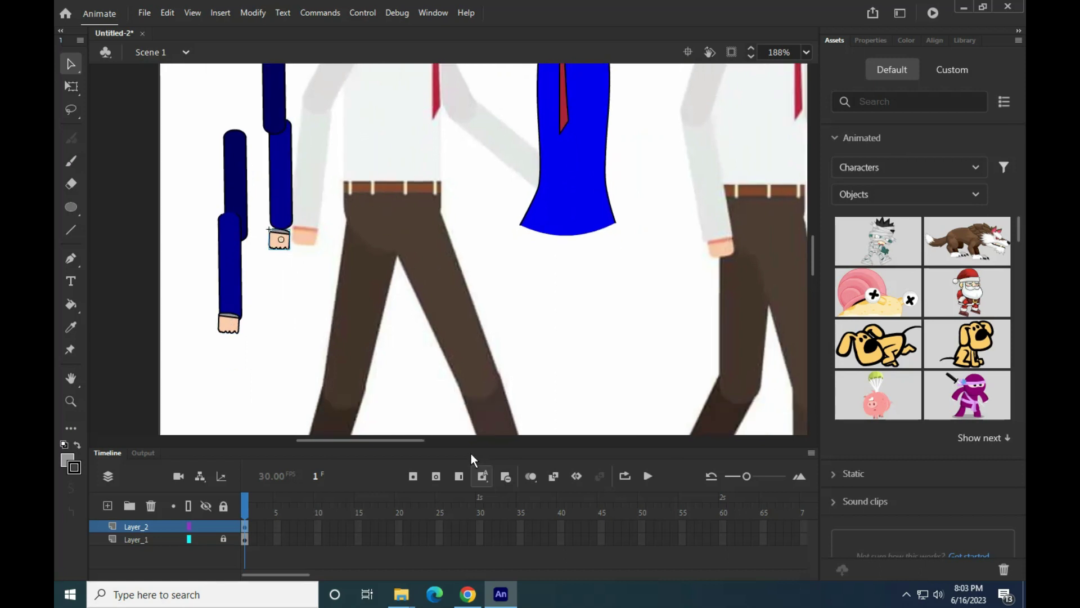
# - Draw the straight outline of the reference's belt and hips with the Line tool
pyautogui.scroll(-1, 444, 293)
pyautogui.hotkey('ctrl', '=')
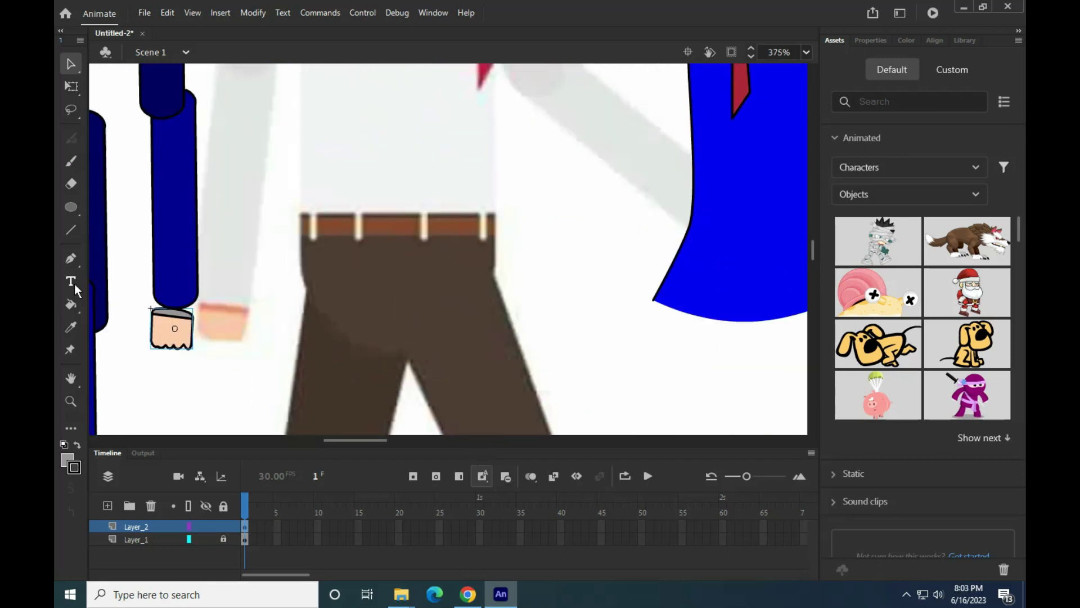
pyautogui.click(71, 230)
pyautogui.moveTo(301, 236)
pyautogui.mouseDown()
pyautogui.moveTo(498, 238)
pyautogui.moveTo(495, 213)
pyautogui.mouseUp()
pyautogui.moveTo(495, 213)
pyautogui.mouseDown()
pyautogui.moveTo(307, 215)
pyautogui.moveTo(299, 273)
pyautogui.moveTo(340, 333)
pyautogui.moveTo(414, 356)
pyautogui.moveTo(495, 257)
pyautogui.moveTo(494, 272)
pyautogui.mouseUp()
# - Bend the hip outline below the belt into a rounded bowl shape
pyautogui.click(70, 63)
pyautogui.moveTo(316, 277); pyautogui.dragTo(305, 282)
pyautogui.moveTo(365, 341); pyautogui.dragTo(367, 348)
pyautogui.moveTo(457, 318); pyautogui.dragTo(466, 328)
pyautogui.moveTo(413, 356); pyautogui.dragTo(395, 350)
pyautogui.moveTo(493, 274); pyautogui.dragTo(486, 274)
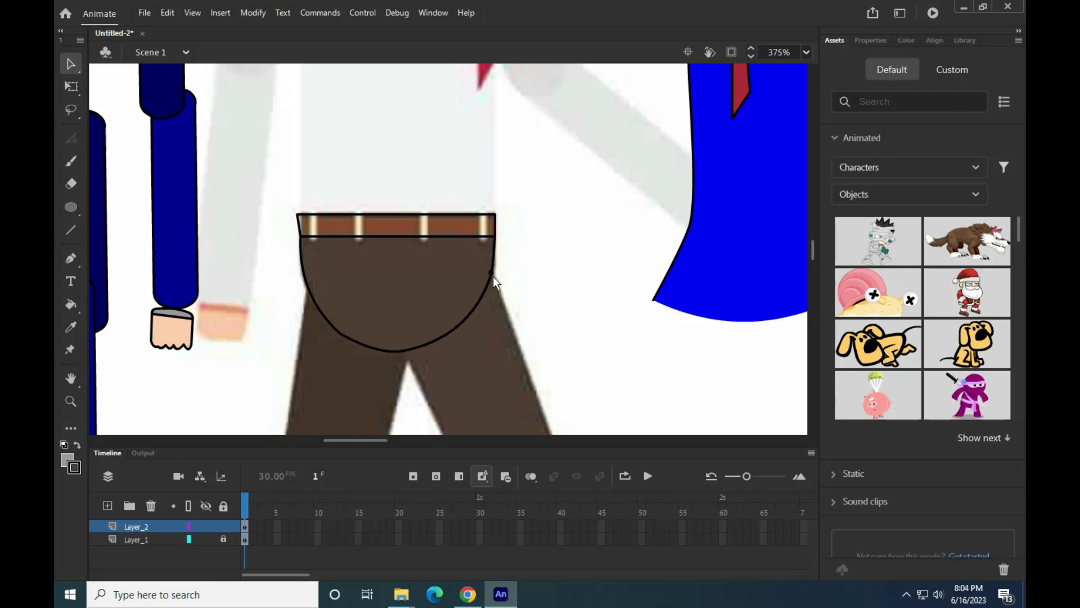
# - Draw pairs of vertical lines across the belt to form four belt loops
pyautogui.click(70, 228)
pyautogui.hotkey('ctrl', '=')
pyautogui.moveTo(541, 185); pyautogui.dragTo(160, 204)
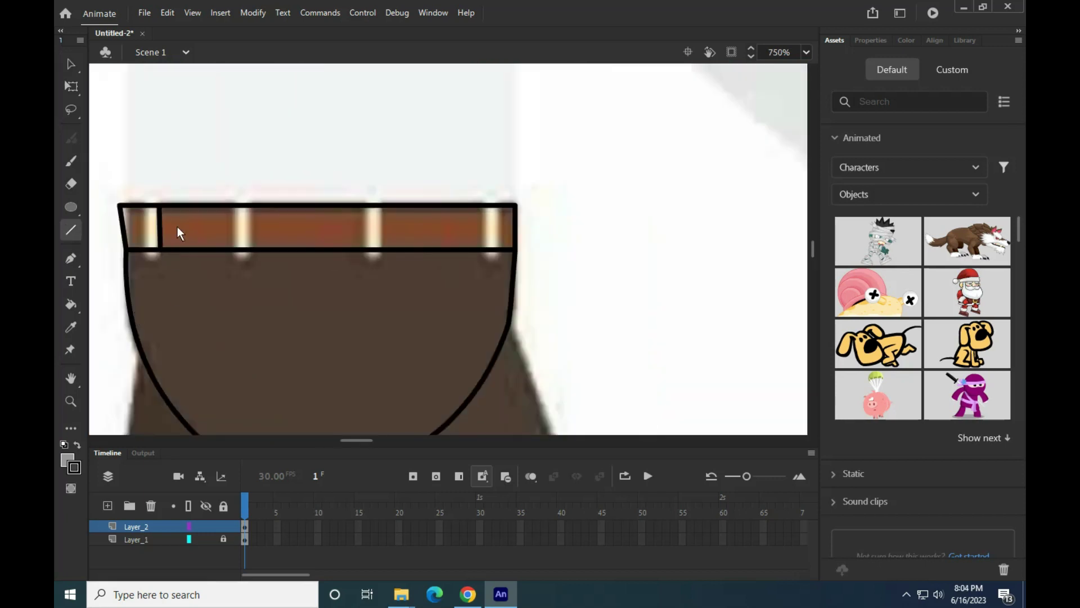
pyautogui.moveTo(251, 206); pyautogui.dragTo(247, 249)
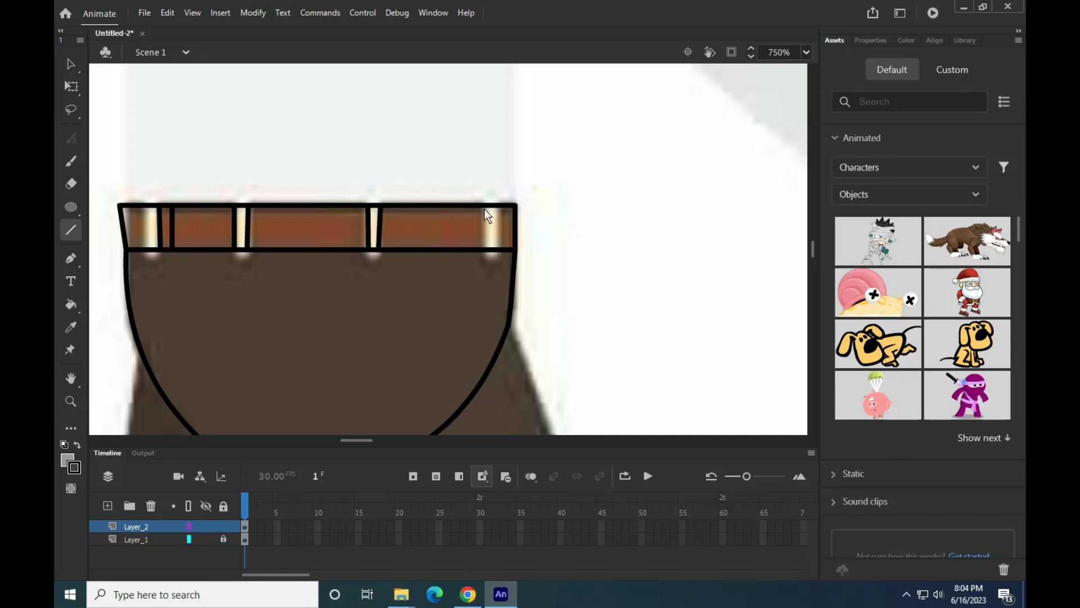
pyautogui.press('v')
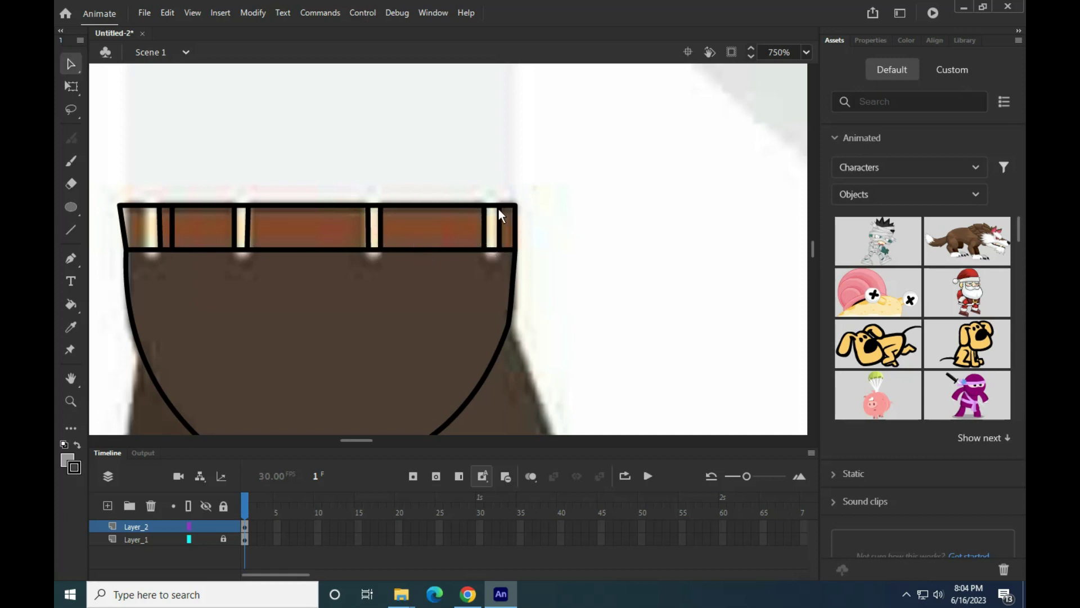
pyautogui.keyDown('ctrl'); pyautogui.click(495, 214); pyautogui.keyUp('ctrl')
pyautogui.keyDown('ctrl'); pyautogui.click(498, 218); pyautogui.keyUp('ctrl')
pyautogui.moveTo(397, 296); pyautogui.dragTo(587, 207)
pyautogui.moveTo(581, 282); pyautogui.dragTo(571, 283)
pyautogui.moveTo(581, 179); pyautogui.dragTo(572, 178)
# - Fill the belt sections between the loops with the reference's reddish-brown belt colour
pyautogui.scroll(-5, 514, 242)
pyautogui.click(70, 328)
pyautogui.click(341, 243)
pyautogui.click(337, 243)
pyautogui.click(276, 242)
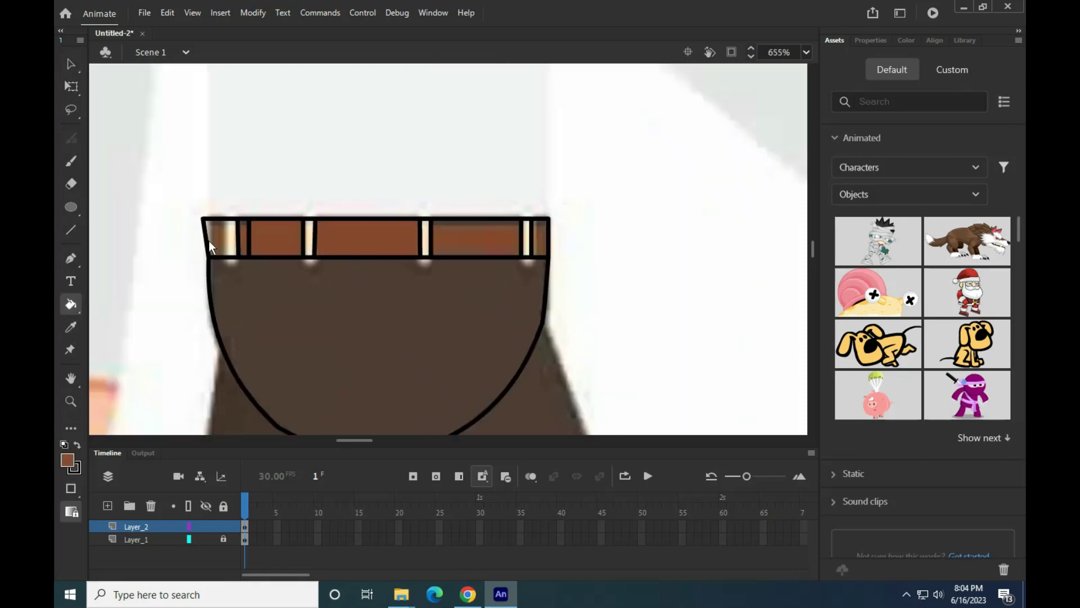
pyautogui.click(478, 233)
# - Fill the belt loops with the reference's cream colour and the hips with its dark trouser brown
pyautogui.click(71, 328)
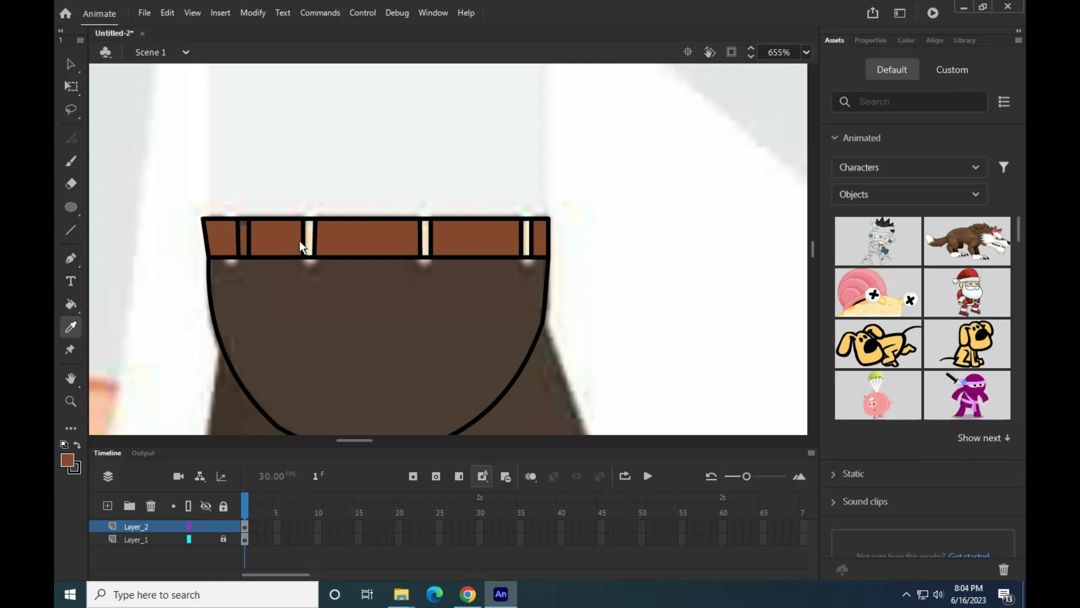
pyautogui.click(309, 238)
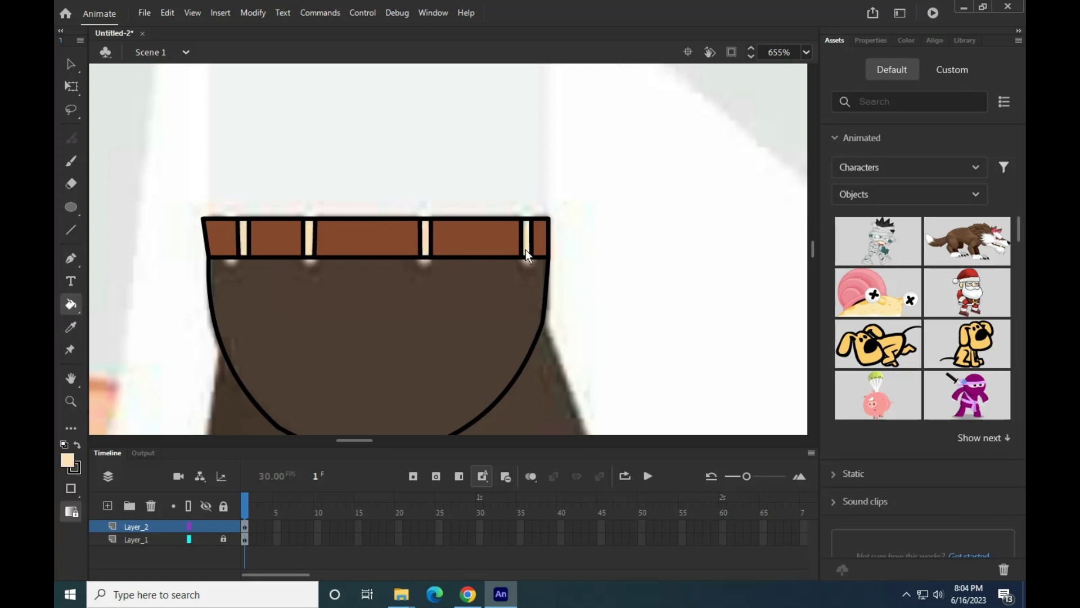
pyautogui.click(71, 327)
pyautogui.click(394, 336)
pyautogui.click(394, 336)
# - Convert the belted hips into a symbol and move it above the reference's belt
pyautogui.scroll(-9, 428, 96)
pyautogui.scroll(3, 478, 244)
pyautogui.scroll(4, 463, 140)
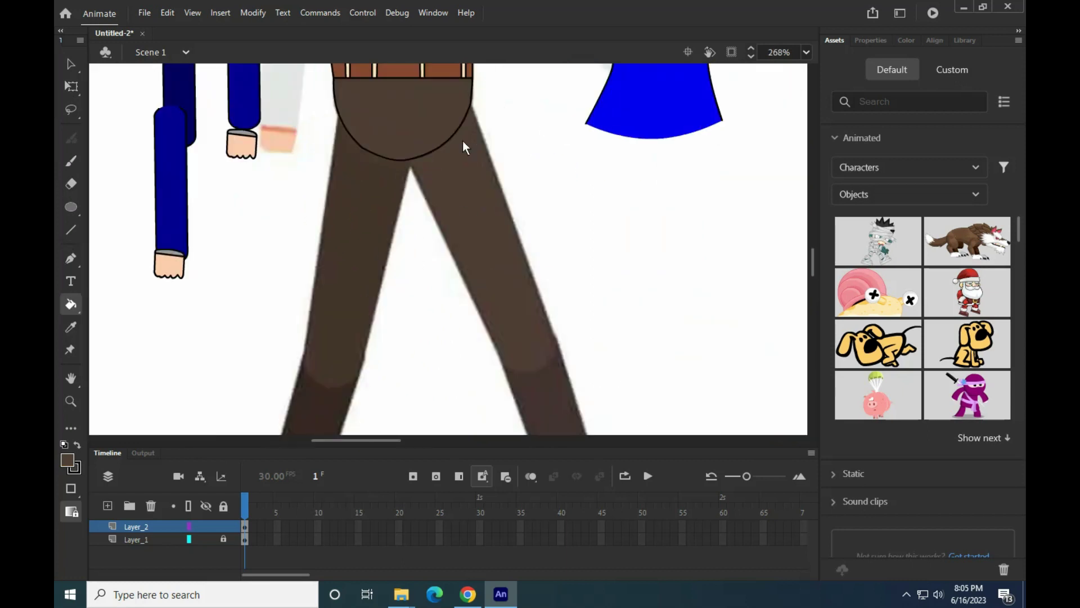
pyautogui.click(70, 64)
pyautogui.moveTo(266, 176); pyautogui.dragTo(541, 412)
pyautogui.press('F8')
pyautogui.press('Return')
pyautogui.moveTo(398, 262)
pyautogui.mouseDown()
pyautogui.moveTo(322, 142)
pyautogui.moveTo(400, 154)
pyautogui.moveTo(421, 306)
pyautogui.mouseUp()
# - Draw a tall narrow dark brown rectangle between the reference's legs for the thigh
pyautogui.scroll(-4, 407, 185)
pyautogui.press('n')
pyautogui.hotkey('ctrl', 'z')
pyautogui.click(71, 206)
pyautogui.click(93, 209)
pyautogui.moveTo(345, 143)
pyautogui.mouseDown()
pyautogui.moveTo(384, 289)
pyautogui.moveTo(376, 302)
pyautogui.mouseUp()
pyautogui.scroll(3, 363, 208)
pyautogui.scroll(-3, 474, 283)
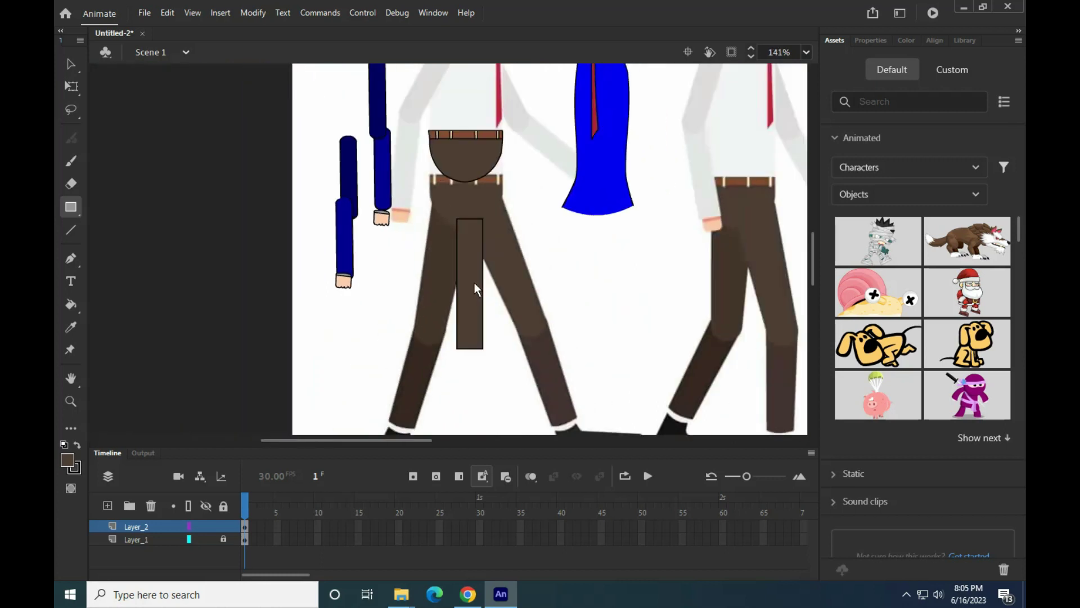
# - Round both ends of the rectangle, widen its upper end into a tapered thigh and delete the outline there
pyautogui.press('v')
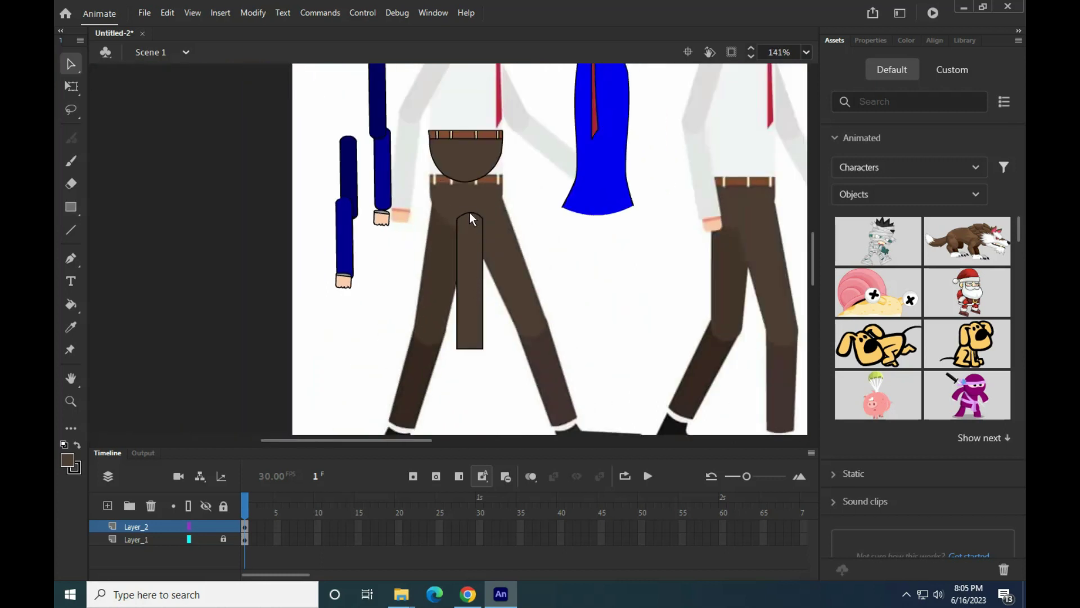
pyautogui.moveTo(472, 352); pyautogui.dragTo(472, 355)
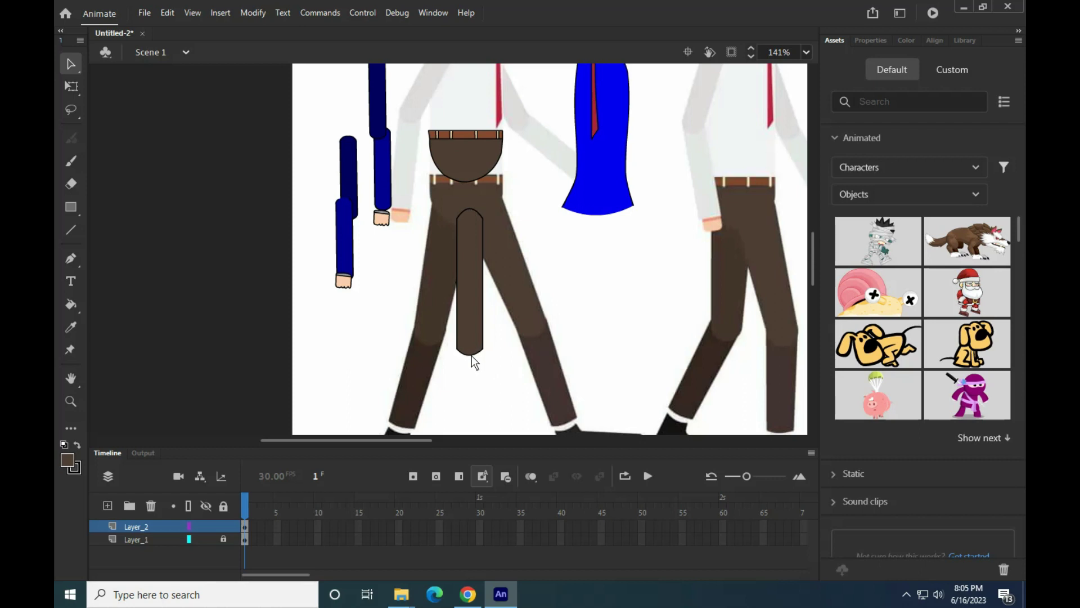
pyautogui.moveTo(483, 221)
pyautogui.mouseDown()
pyautogui.moveTo(492, 218)
pyautogui.moveTo(449, 221)
pyautogui.moveTo(490, 221)
pyautogui.mouseUp()
pyautogui.click(489, 221)
pyautogui.press('Delete')
pyautogui.click(474, 283)
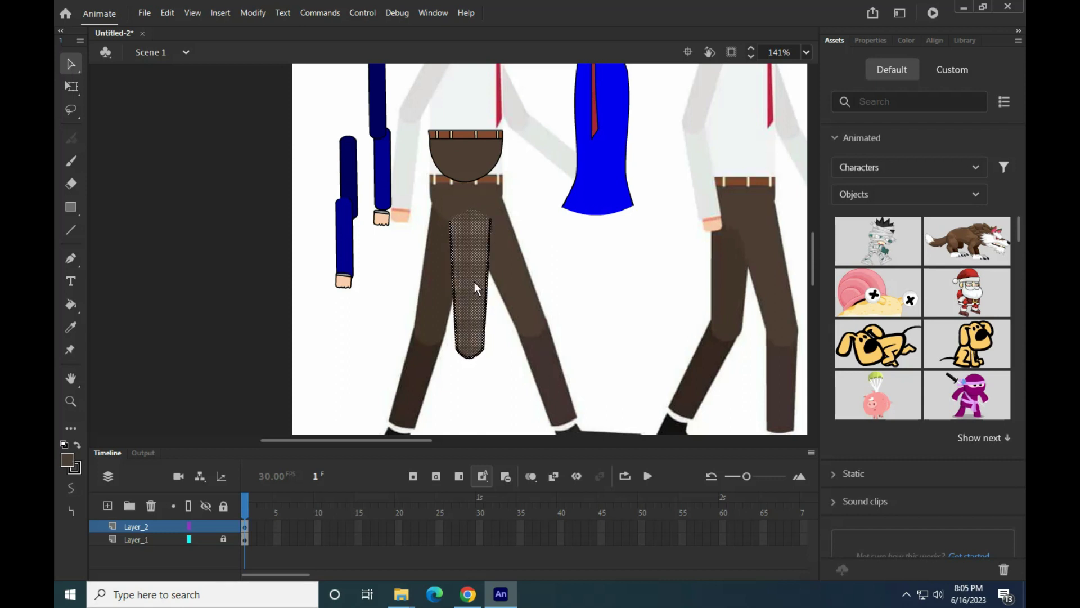
# - Convert the thigh into a symbol and place it below the blue torso
pyautogui.press('F8')
pyautogui.press('Return')
pyautogui.moveTo(471, 316); pyautogui.dragTo(619, 316)
pyautogui.moveTo(542, 333); pyautogui.dragTo(486, 236)
# - Duplicate the thigh below itself and make the copy narrower and shorter with Free Transform for the lower leg
pyautogui.moveTo(564, 160); pyautogui.dragTo(572, 287)
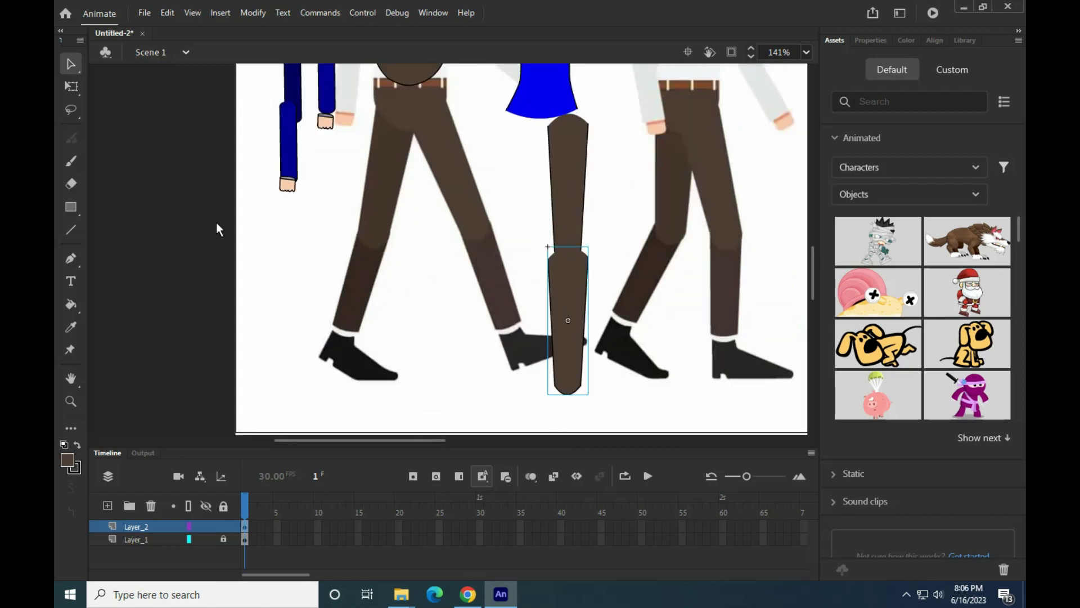
pyautogui.click(71, 86)
pyautogui.moveTo(598, 321); pyautogui.dragTo(585, 316)
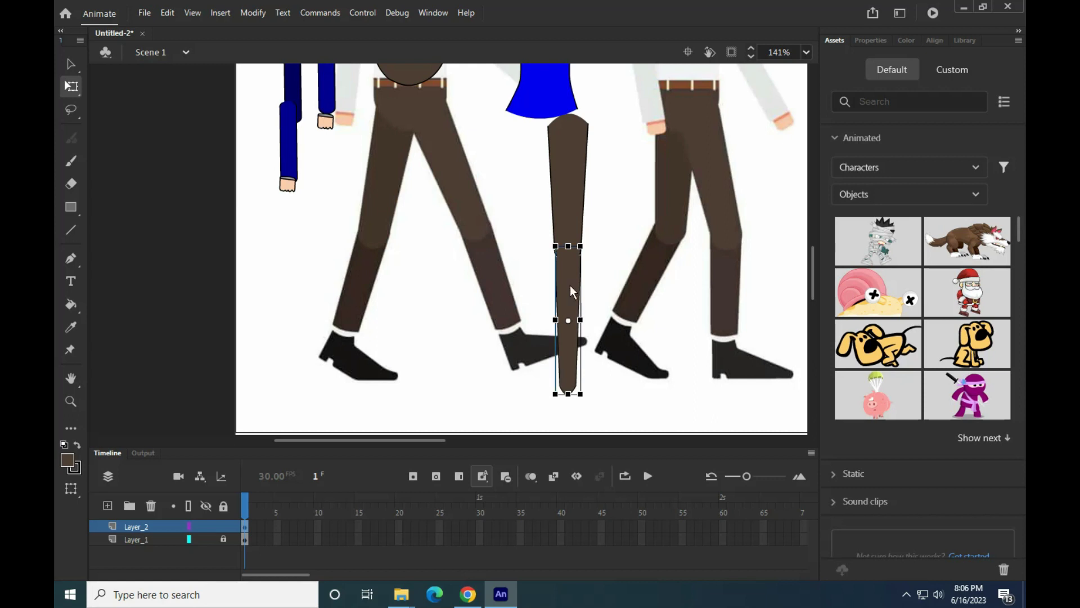
pyautogui.scroll(2, 569, 270)
pyautogui.scroll(-3, 579, 339)
pyautogui.moveTo(575, 405); pyautogui.dragTo(574, 397)
pyautogui.moveTo(576, 330); pyautogui.dragTo(580, 322)
# - Nudge the leg parts in small increments to line up the lower leg with the thigh at the knee
pyautogui.hotkey('ctrl', '=')
pyautogui.hotkey('shift', 'Left')
pyautogui.press('Up')
pyautogui.press('Up')
pyautogui.press('Up')
pyautogui.press('Up')
pyautogui.press('Up')
pyautogui.press('Up')
pyautogui.click(542, 266)
pyautogui.click(476, 312)
pyautogui.press('Down')
pyautogui.press('Down')
pyautogui.press('Down')
pyautogui.press('Down')
pyautogui.press('Down')
pyautogui.press('Down')
# - Duplicate the complete leg and place the copy beside the first one under the torso
pyautogui.scroll(-5, 515, 311)
pyautogui.moveTo(457, 253); pyautogui.dragTo(536, 370)
pyautogui.moveTo(511, 299); pyautogui.dragTo(471, 278)
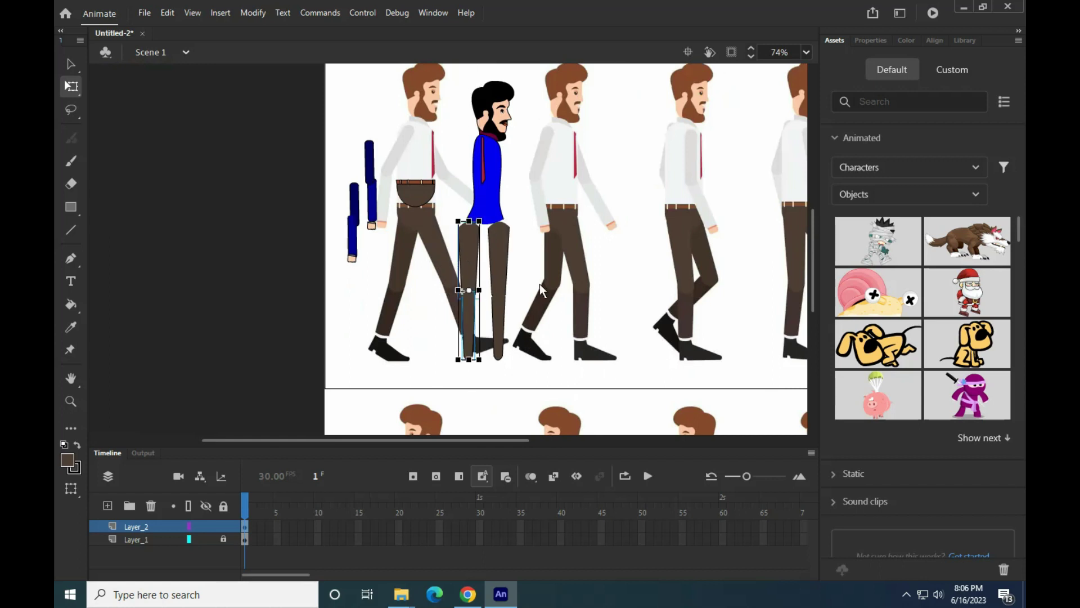
pyautogui.click(469, 331)
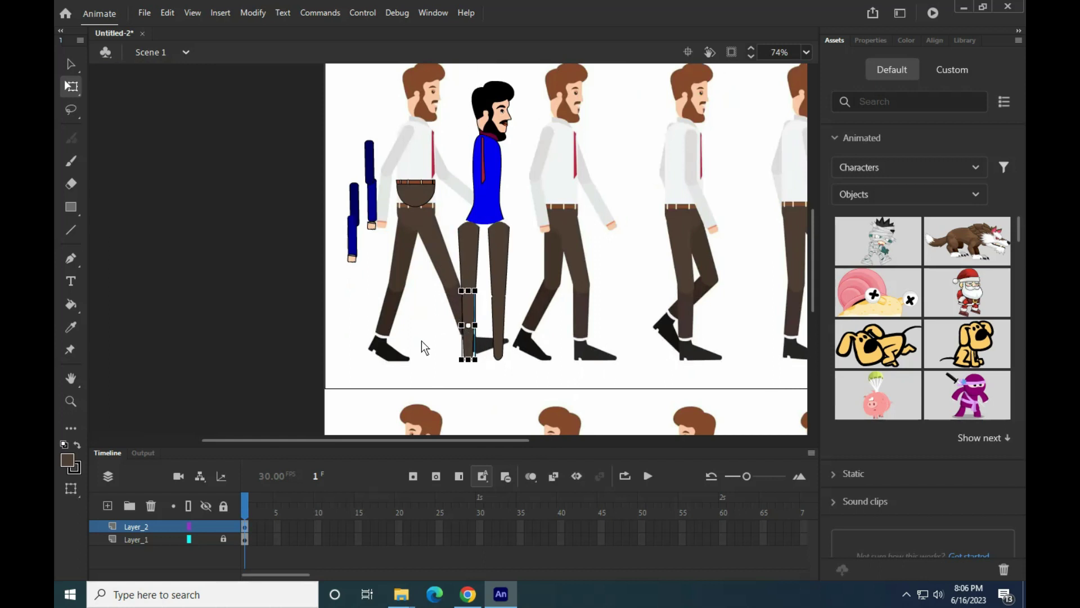
# - Trace the reference figure's rear shoe as a closed outline with the Line tool
pyautogui.scroll(7, 421, 339)
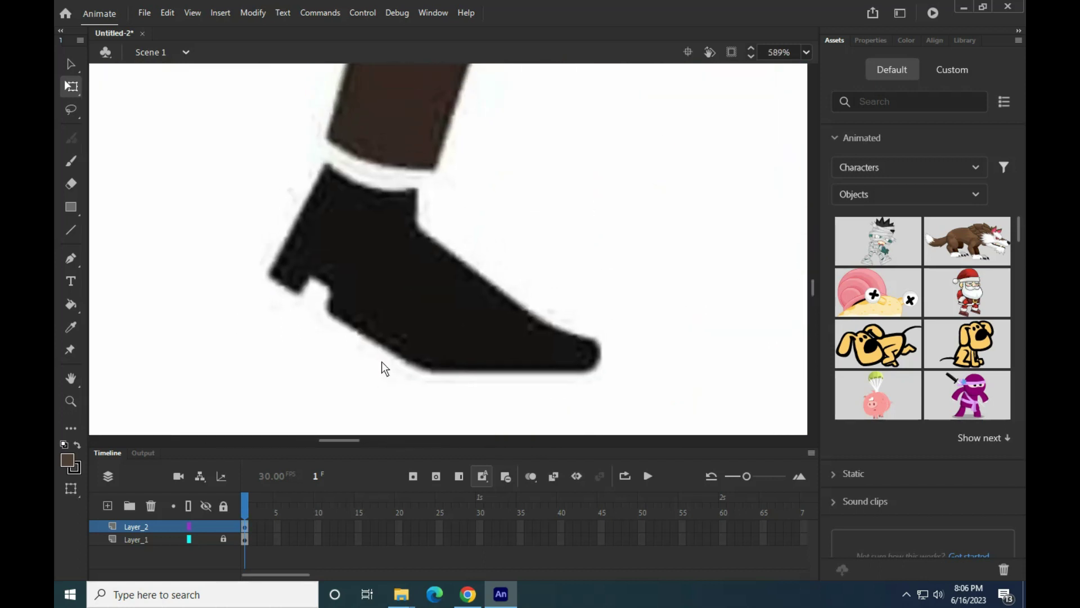
pyautogui.click(71, 229)
pyautogui.moveTo(268, 273)
pyautogui.mouseDown()
pyautogui.moveTo(298, 294)
pyautogui.moveTo(328, 282)
pyautogui.mouseUp()
pyautogui.moveTo(328, 282); pyautogui.dragTo(328, 313)
pyautogui.moveTo(328, 312); pyautogui.dragTo(426, 369)
pyautogui.moveTo(426, 370); pyautogui.dragTo(588, 369)
pyautogui.moveTo(588, 369)
pyautogui.mouseDown()
pyautogui.moveTo(592, 343)
pyautogui.moveTo(329, 164)
pyautogui.moveTo(272, 273)
pyautogui.mouseUp()
# - Curve the shoe's outline along the upper, sole and toe, and fill it with the reference's near-black
pyautogui.click(69, 63)
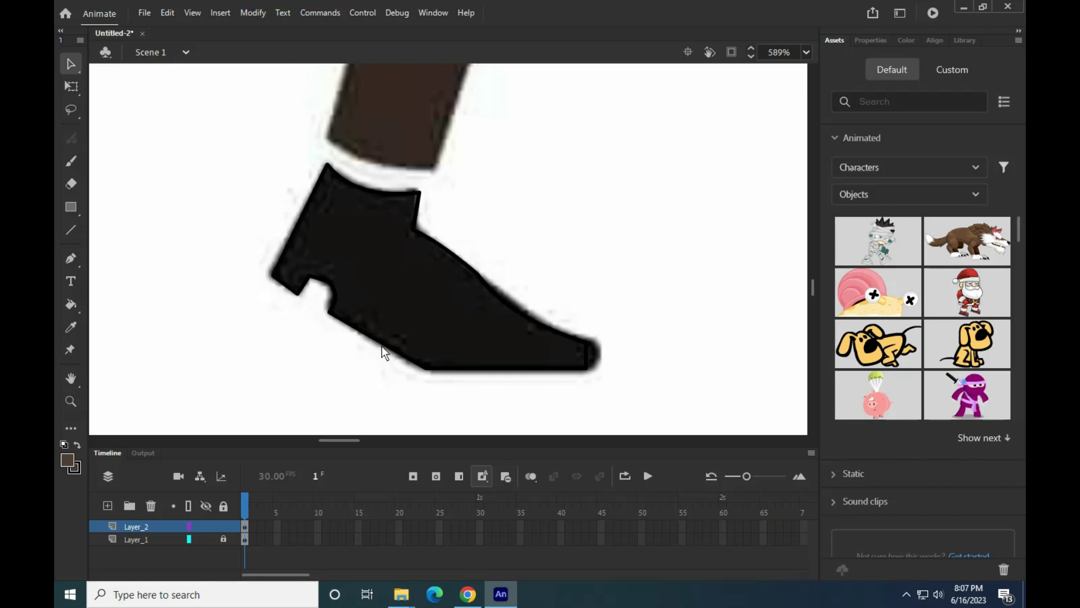
pyautogui.moveTo(513, 369); pyautogui.dragTo(514, 374)
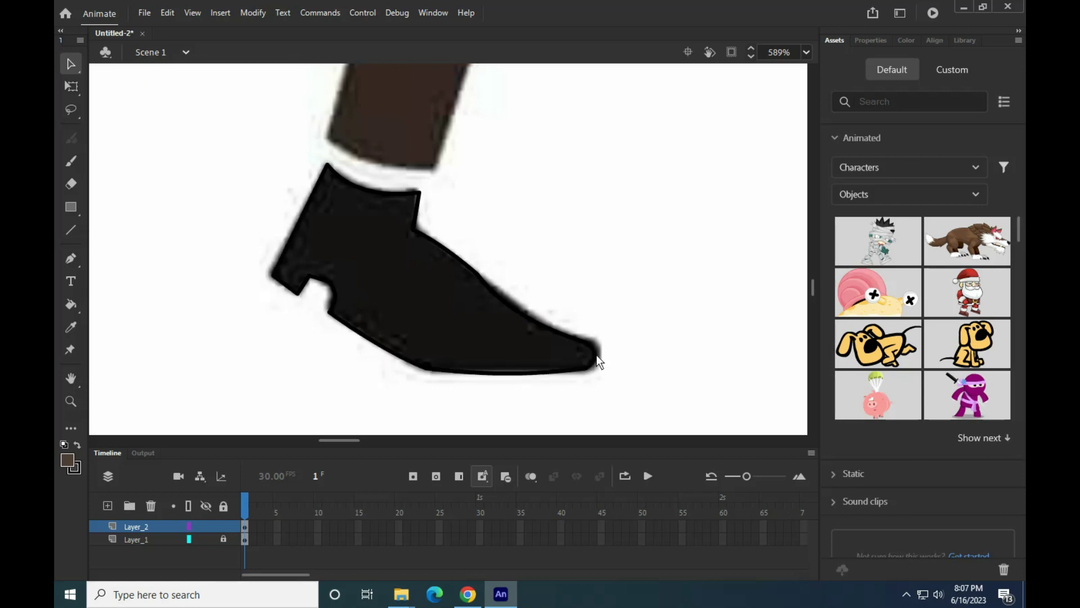
pyautogui.press('k')
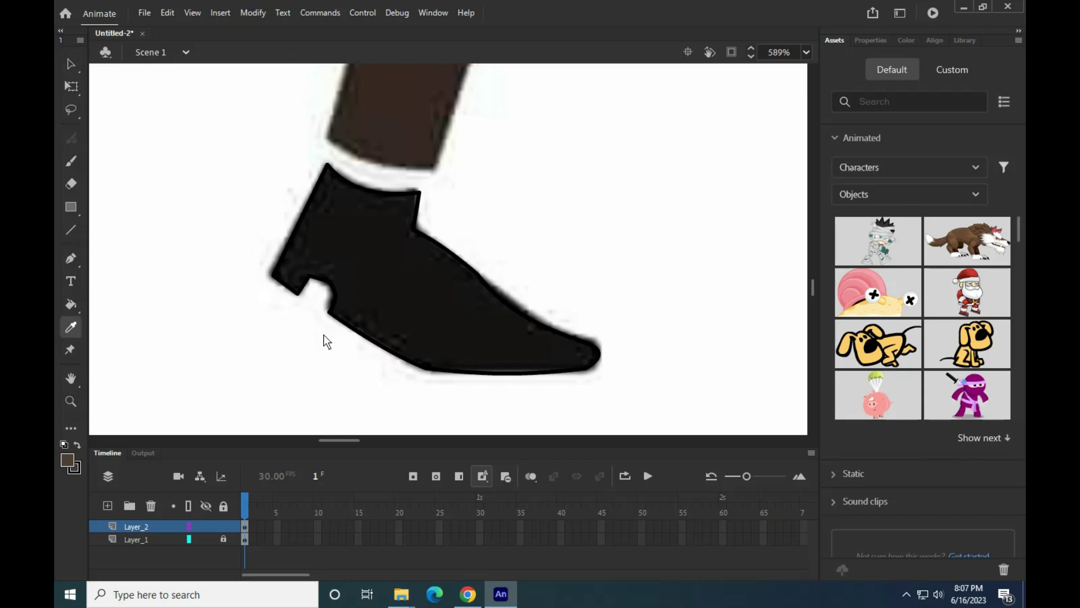
# - Draw a slanted dividing line across the front of the shoe and convert the toe section into a symbol
pyautogui.click(69, 231)
pyautogui.moveTo(512, 312)
pyautogui.mouseDown()
pyautogui.moveTo(453, 371)
pyautogui.moveTo(477, 373)
pyautogui.mouseUp()
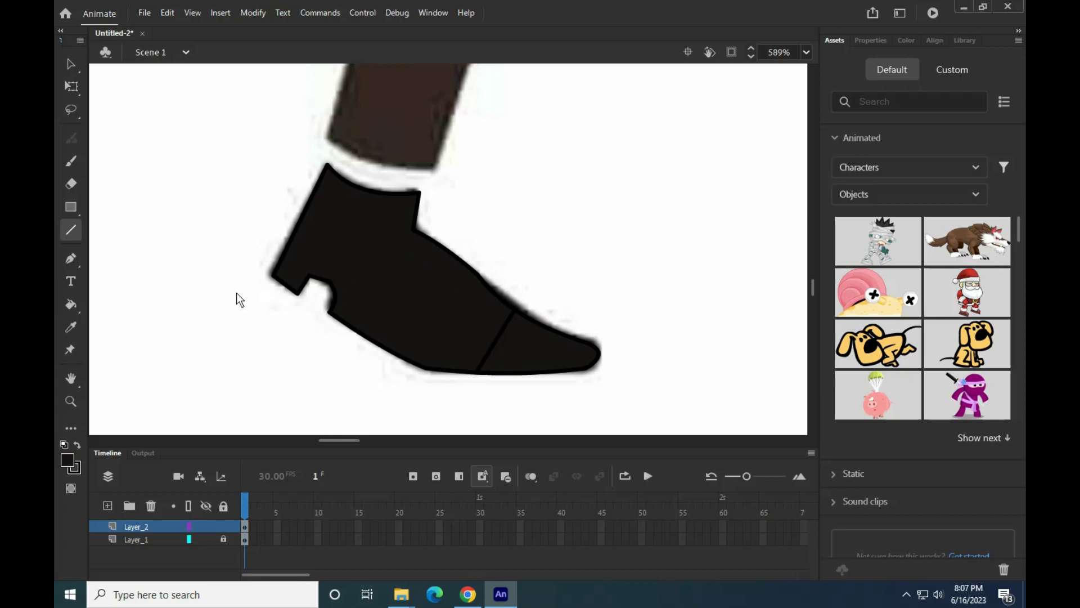
pyautogui.click(70, 64)
pyautogui.click(530, 339)
pyautogui.doubleClick(530, 344)
pyautogui.press('F8')
pyautogui.click(639, 66)
# - Move the toe symbol away from the shoe and delete the leftover dividing line
pyautogui.moveTo(528, 352); pyautogui.dragTo(663, 320)
pyautogui.click(483, 331)
pyautogui.click(559, 245)
pyautogui.click(495, 351)
pyautogui.press('Delete')
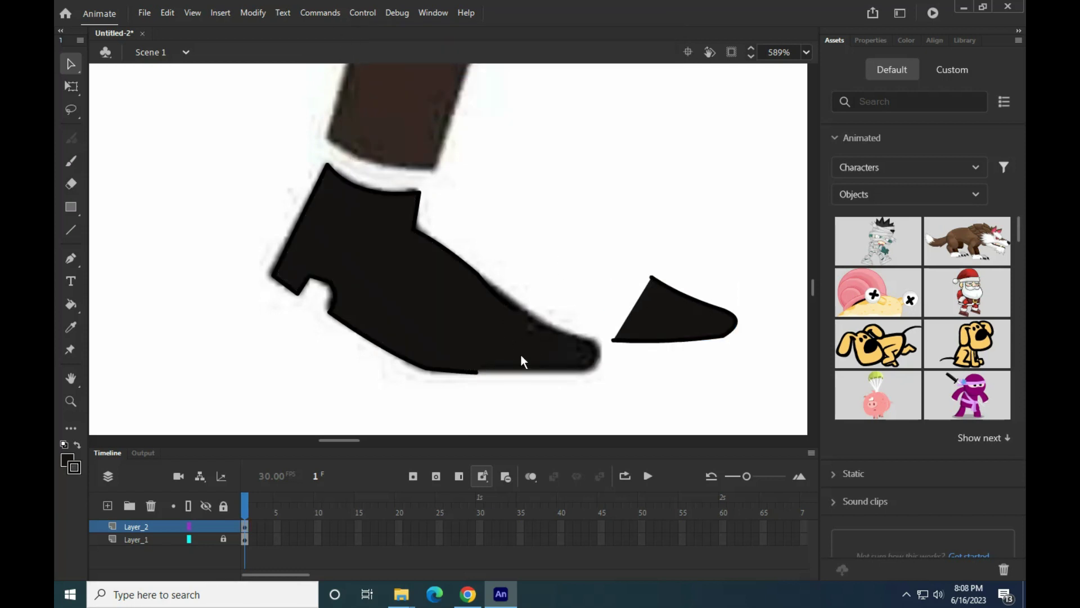
# - Convert the shoe's main section into a symbol and move the toe symbol back onto its front
pyautogui.click(468, 319)
pyautogui.press('F8')
pyautogui.click(629, 68)
pyautogui.moveTo(427, 276); pyautogui.dragTo(492, 283)
pyautogui.moveTo(658, 318); pyautogui.dragTo(584, 355)
pyautogui.keyDown('ctrl'); pyautogui.scroll(-3, 476, 289); pyautogui.keyUp('ctrl')
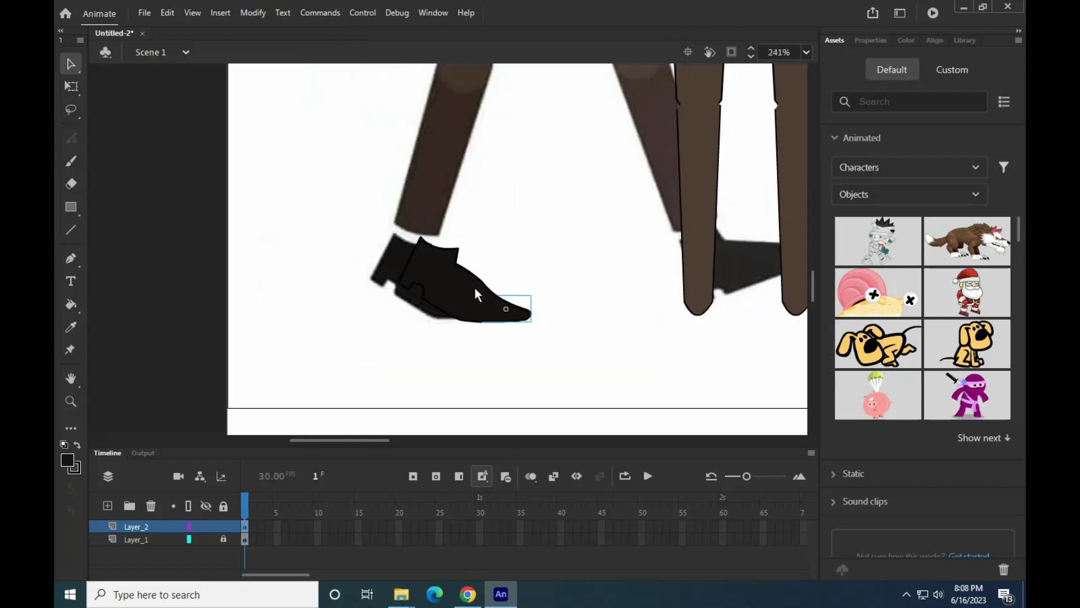
# - Hide the reference image layer, Layer_1
pyautogui.keyDown('ctrl'); pyautogui.scroll(-4, 474, 288); pyautogui.keyUp('ctrl')
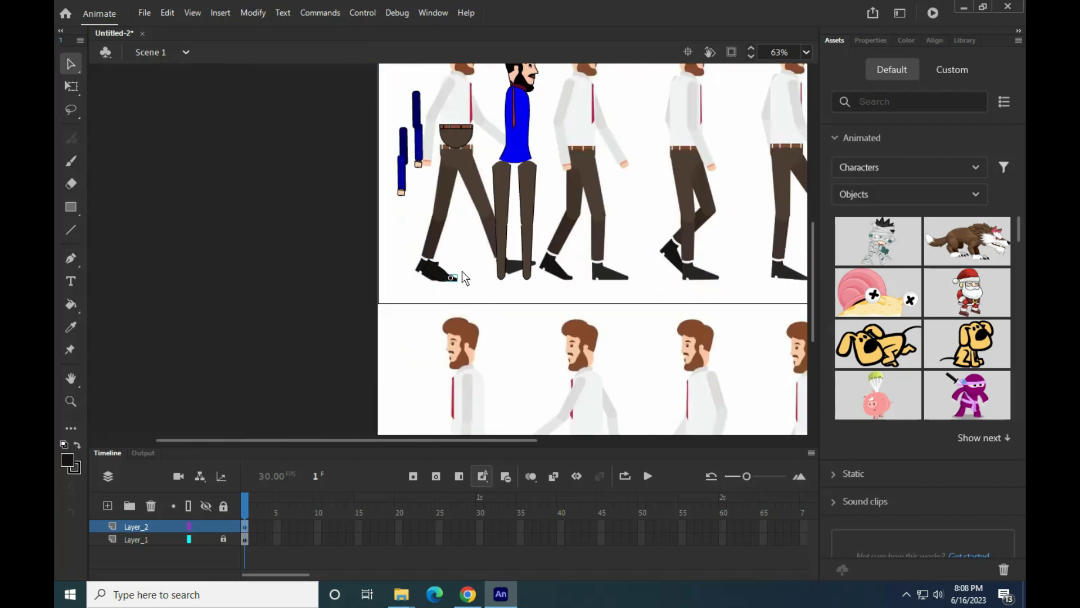
pyautogui.click(206, 539)
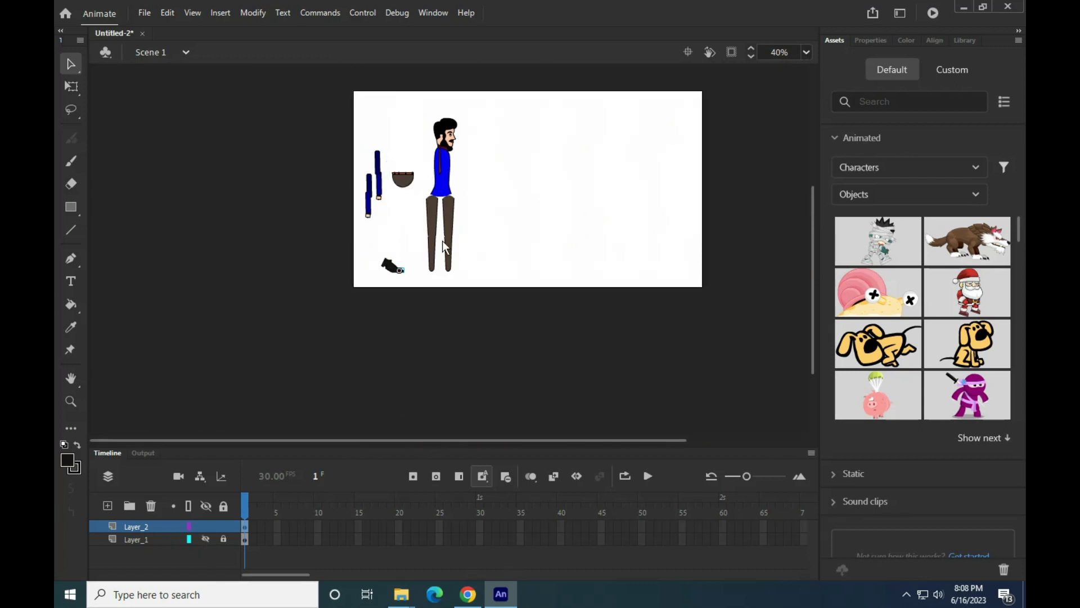
pyautogui.keyDown('ctrl'); pyautogui.scroll(5, 442, 238); pyautogui.keyUp('ctrl')
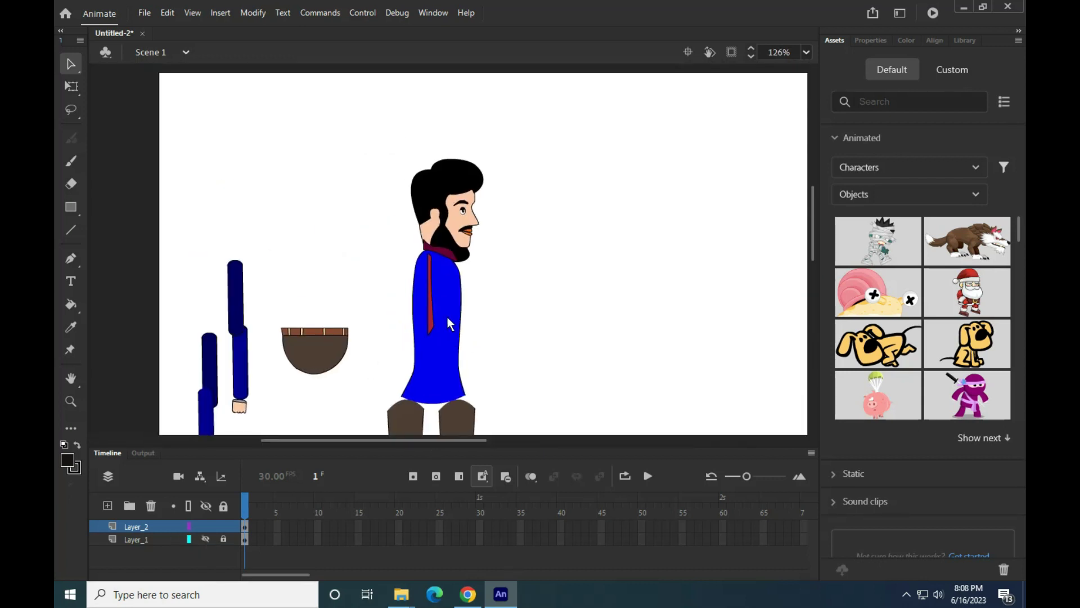
# - Set the red tie aside from the torso and fit the maroon collar between the neck and the blue torso
pyautogui.keyDown('ctrl'); pyautogui.scroll(4, 448, 318); pyautogui.keyUp('ctrl')
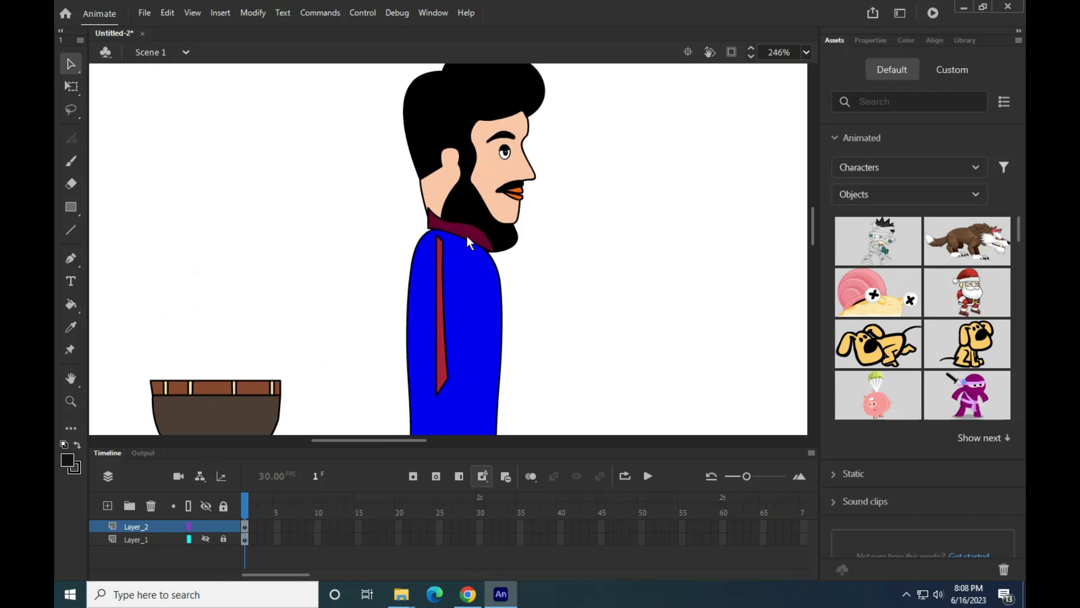
pyautogui.keyDown('ctrl'); pyautogui.scroll(3, 467, 235); pyautogui.keyUp('ctrl')
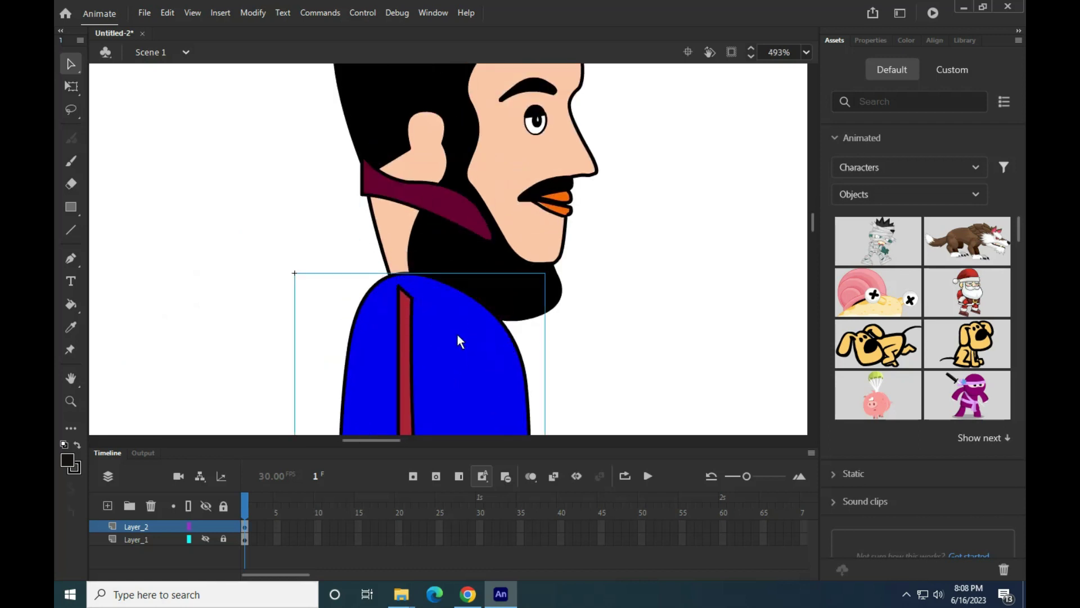
pyautogui.moveTo(457, 340); pyautogui.dragTo(456, 420)
pyautogui.moveTo(397, 309); pyautogui.dragTo(218, 307)
pyautogui.moveTo(394, 200); pyautogui.dragTo(421, 306)
pyautogui.moveTo(433, 388); pyautogui.dragTo(445, 316)
pyautogui.scroll(-3, 474, 318)
pyautogui.scroll(3, 498, 338)
pyautogui.scroll(-3, 498, 338)
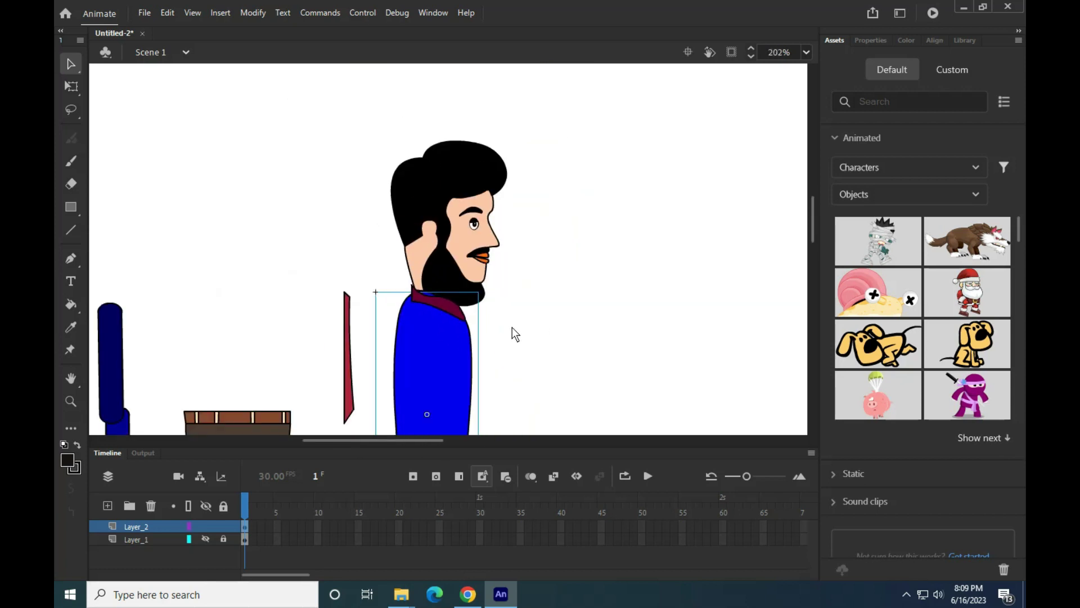
# - Shift the blue torso slightly so it sits squarely under the neck and collar
pyautogui.moveTo(434, 350); pyautogui.dragTo(445, 337)
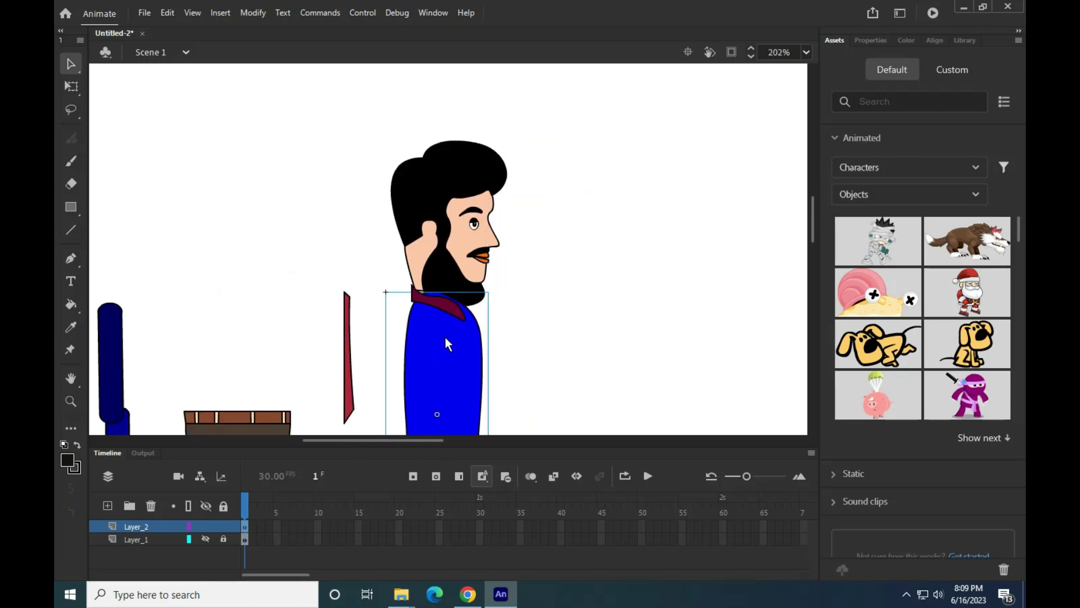
pyautogui.scroll(3, 444, 340)
pyautogui.moveTo(426, 266)
pyautogui.mouseDown()
pyautogui.moveTo(466, 268)
pyautogui.moveTo(407, 259)
pyautogui.moveTo(428, 258)
pyautogui.mouseUp()
pyautogui.click(450, 383)
pyautogui.moveTo(451, 384); pyautogui.dragTo(443, 383)
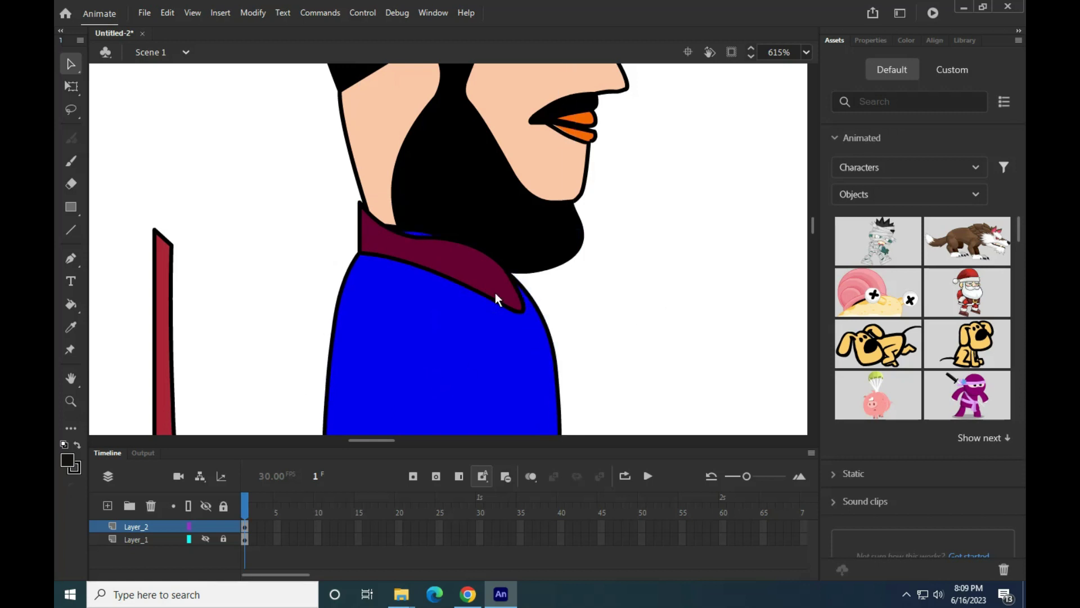
# - Edit the collar symbol, extending its front tip to the front edge of the torso
pyautogui.doubleClick(495, 298)
pyautogui.scroll(5, 444, 265)
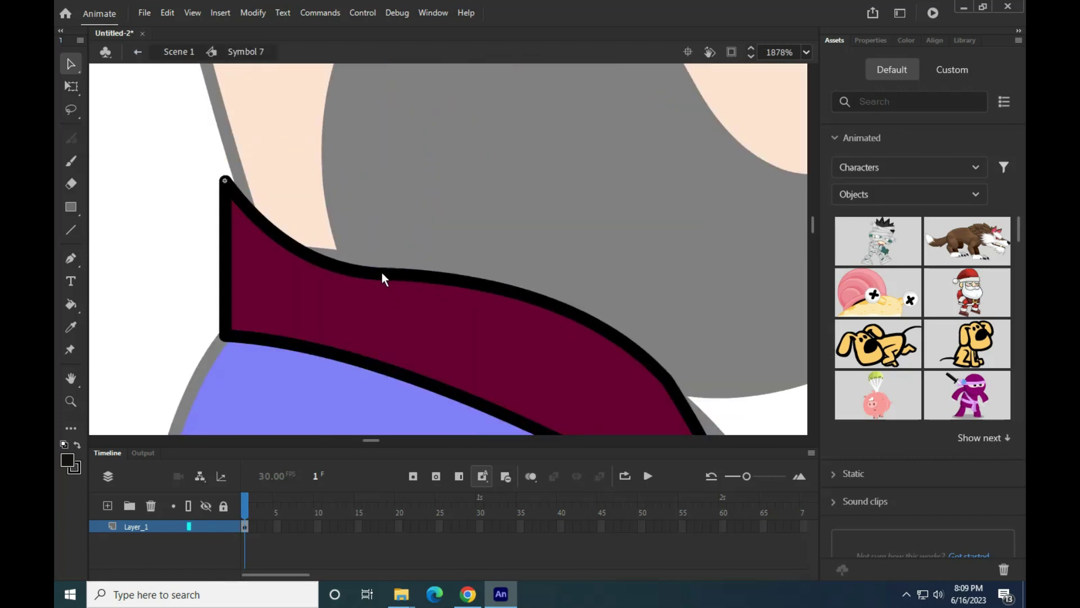
pyautogui.scroll(-7, 399, 278)
pyautogui.doubleClick(664, 286)
pyautogui.scroll(-3, 555, 312)
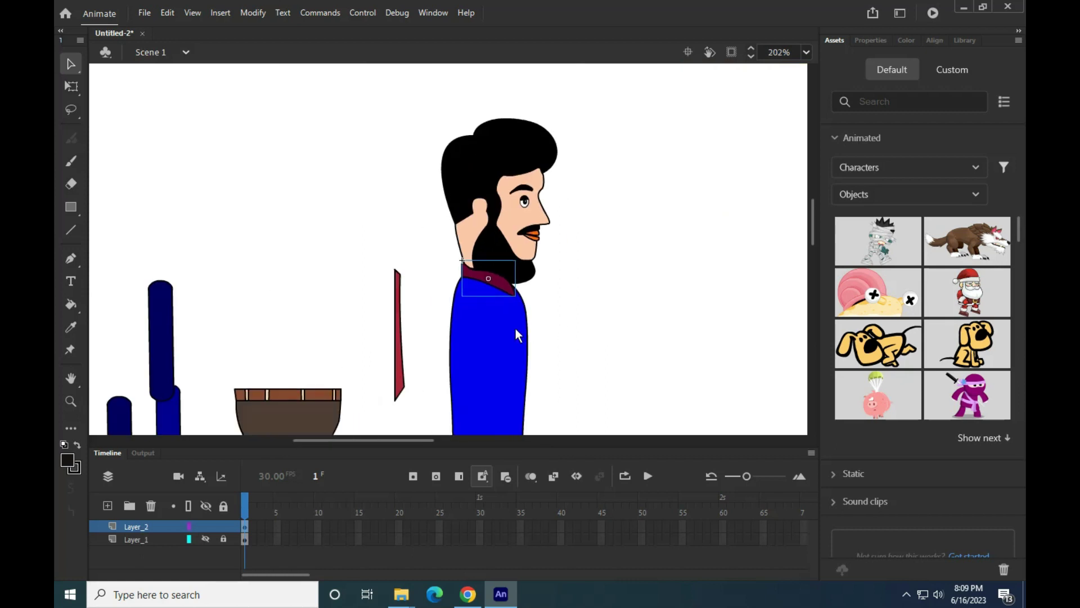
pyautogui.scroll(5, 509, 293)
pyautogui.doubleClick(504, 292)
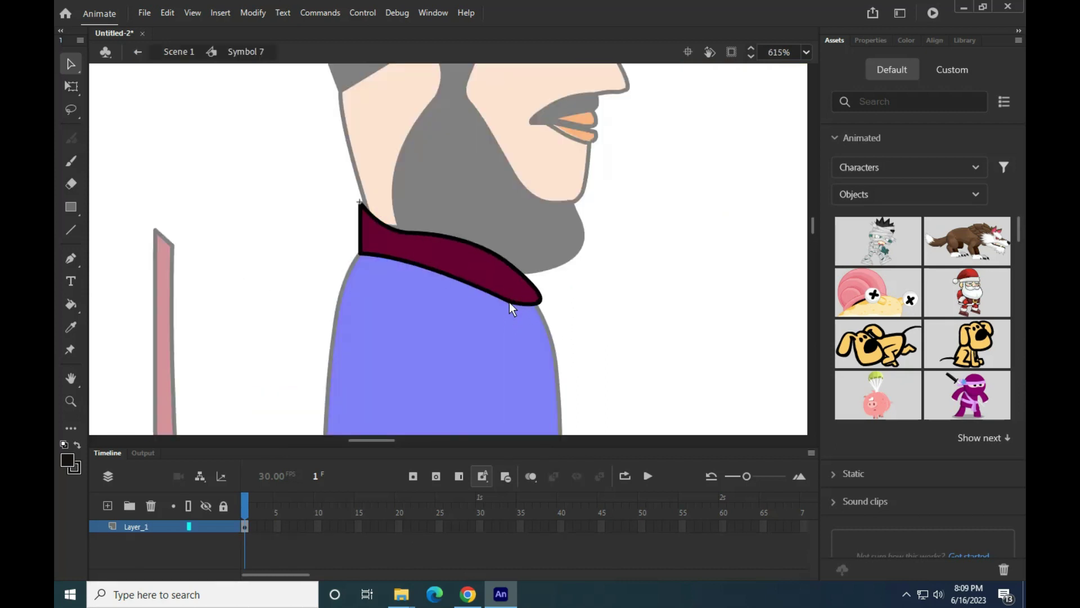
# - Move the red tie to the torso's front edge, with its upper end just under the collar tip
pyautogui.doubleClick(162, 273)
pyautogui.moveTo(160, 271); pyautogui.dragTo(549, 332)
pyautogui.scroll(-3, 563, 315)
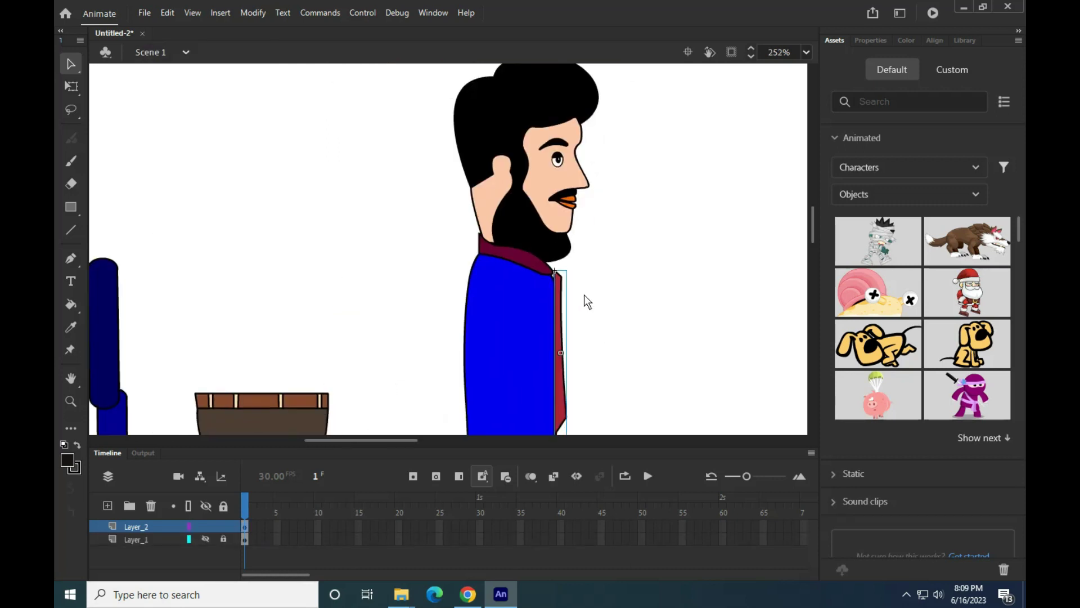
pyautogui.scroll(3, 526, 242)
pyautogui.moveTo(495, 177); pyautogui.dragTo(493, 168)
pyautogui.scroll(-3, 546, 256)
# - Rotate the tie with Free Transform to follow the chest and fine-tune its place under the collar
pyautogui.click(71, 87)
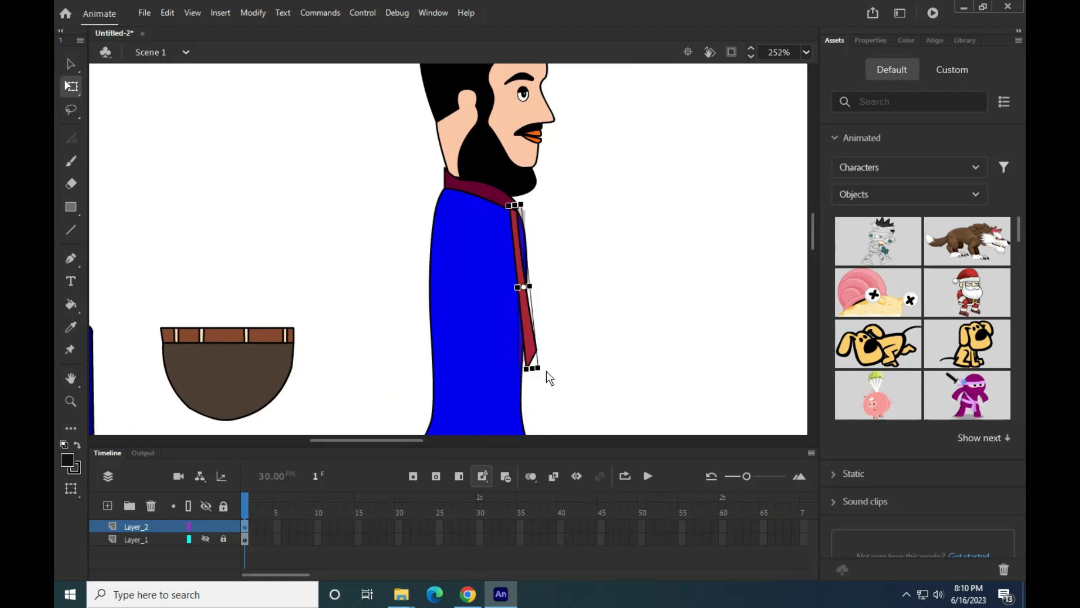
pyautogui.moveTo(533, 373); pyautogui.dragTo(540, 371)
pyautogui.scroll(2, 523, 246)
pyautogui.scroll(1, 523, 246)
pyautogui.click(555, 252)
pyautogui.moveTo(526, 206); pyautogui.dragTo(522, 208)
pyautogui.click(568, 226)
pyautogui.scroll(-3, 581, 309)
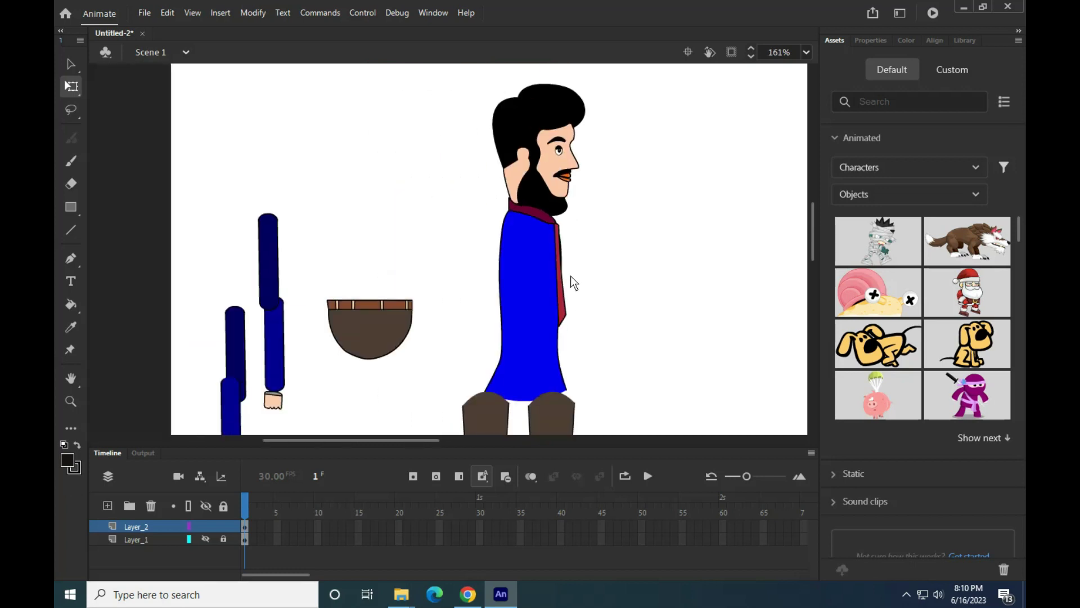
# - Move the two upper leg pieces away from the torso, one out to each side
pyautogui.scroll(3, 571, 281)
pyautogui.scroll(-2, 591, 361)
pyautogui.scroll(-3, 591, 362)
pyautogui.moveTo(264, 177); pyautogui.dragTo(270, 351)
pyautogui.moveTo(473, 286)
pyautogui.mouseDown()
pyautogui.moveTo(456, 295)
pyautogui.moveTo(474, 285)
pyautogui.mouseUp()
pyautogui.moveTo(509, 366); pyautogui.dragTo(696, 346)
# - Place the hips piece under the torso and nudge it until the belt meets the shirt hem
pyautogui.scroll(3, 515, 294)
pyautogui.moveTo(494, 293); pyautogui.dragTo(489, 322)
pyautogui.moveTo(484, 315)
pyautogui.mouseDown()
pyautogui.moveTo(473, 329)
pyautogui.moveTo(473, 315)
pyautogui.mouseUp()
pyautogui.press('Up')
pyautogui.press('Right')
pyautogui.press('Right')
pyautogui.press('Down')
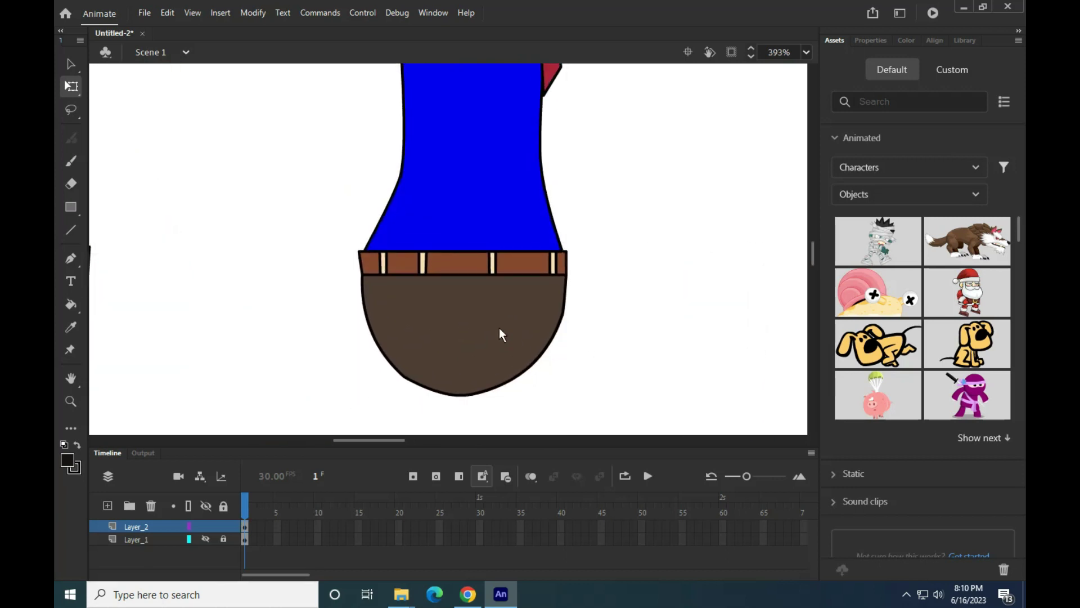
pyautogui.press('Down')
pyautogui.press('Down')
pyautogui.press('Down')
pyautogui.press('Down')
pyautogui.press('Up')
pyautogui.press('Up')
pyautogui.click(603, 268)
# - Adjust the corners of the belt and shirt hem inside their symbols so the two edges line up
pyautogui.doubleClick(445, 331)
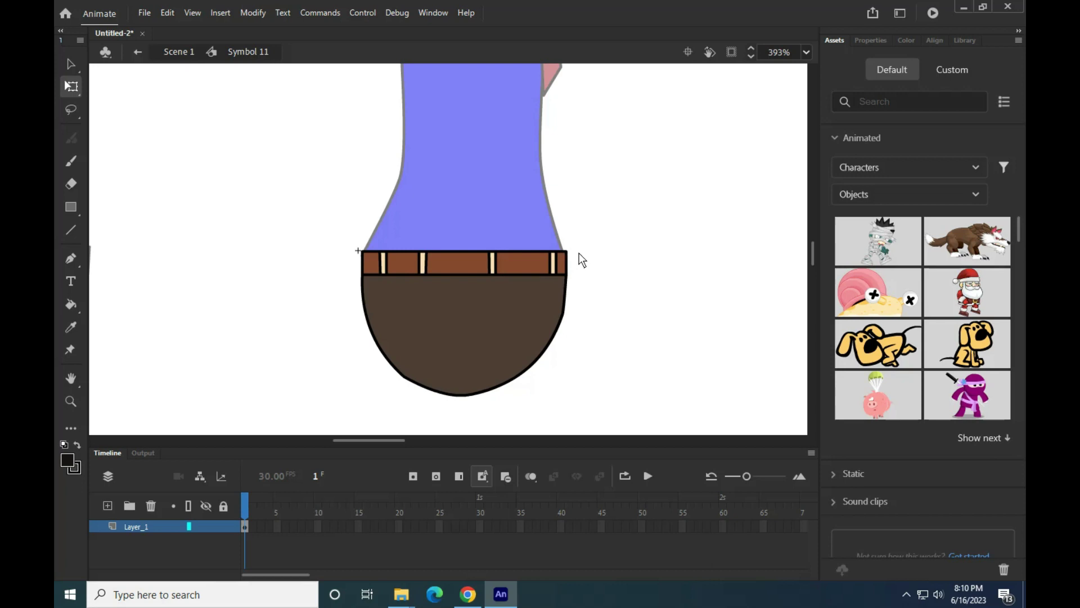
pyautogui.doubleClick(557, 247)
pyautogui.doubleClick(556, 243)
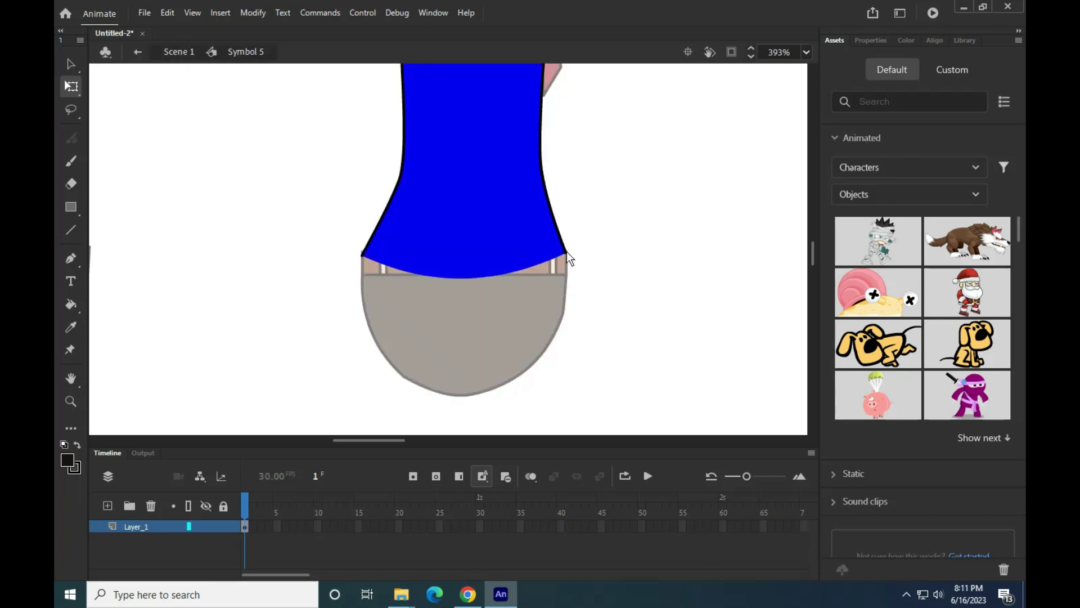
pyautogui.doubleClick(624, 248)
pyautogui.click(623, 247)
pyautogui.scroll(-5, 564, 296)
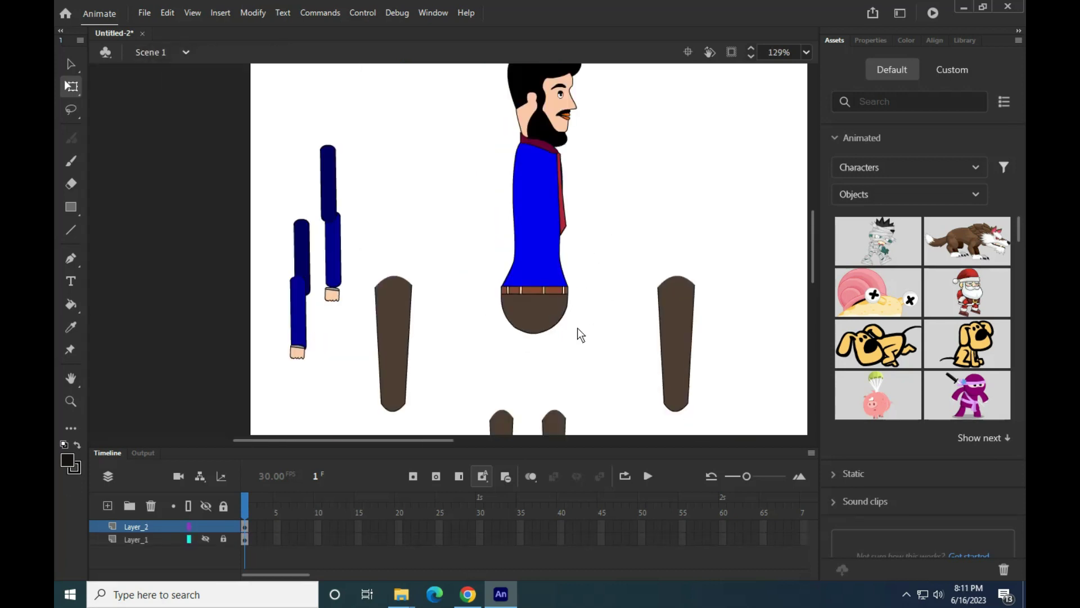
# - Open the leg symbol for editing and fill the leg shape with black
pyautogui.moveTo(629, 358); pyautogui.dragTo(586, 262)
pyautogui.doubleClick(634, 229)
pyautogui.click(73, 466)
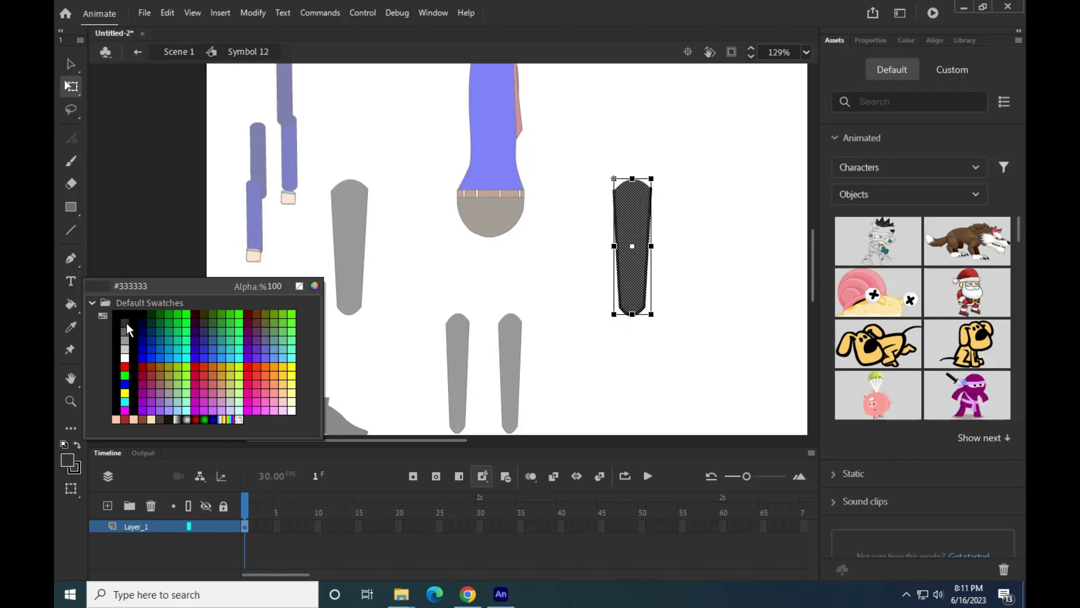
pyautogui.click(143, 312)
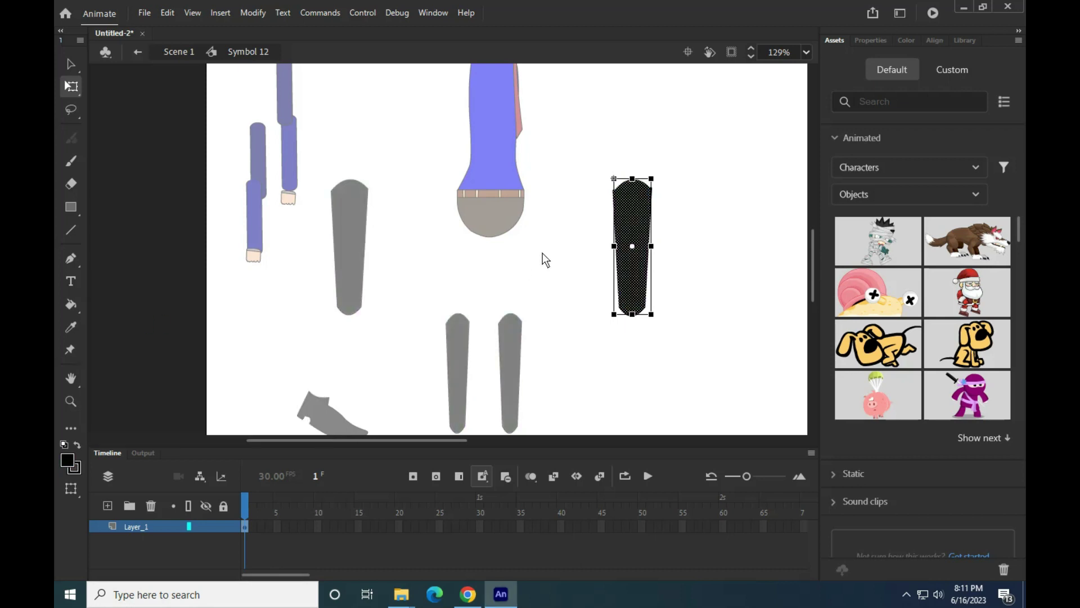
# - Fill the hips shape below the belt with dark navy
pyautogui.doubleClick(505, 220)
pyautogui.click(68, 460)
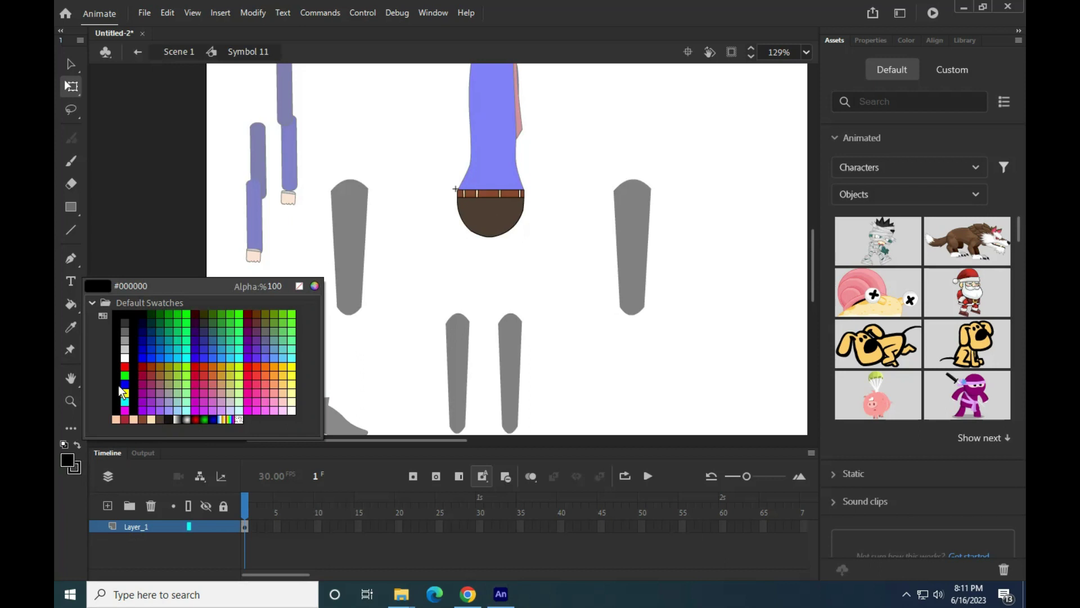
pyautogui.click(147, 331)
pyautogui.click(486, 222)
pyautogui.click(67, 461)
pyautogui.click(145, 323)
pyautogui.doubleClick(428, 181)
# - Place one upper leg under the hips as the front thigh, slanting it forward
pyautogui.click(638, 250)
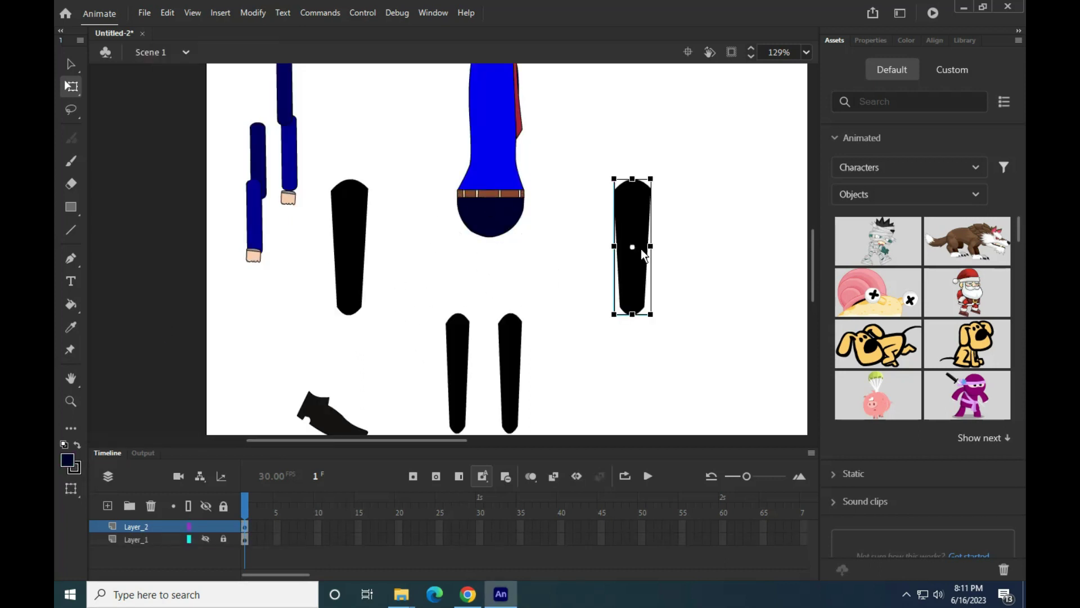
pyautogui.moveTo(633, 225); pyautogui.dragTo(508, 249)
pyautogui.scroll(-1, 528, 261)
pyautogui.click(527, 367)
pyautogui.scroll(3, 529, 363)
pyautogui.moveTo(521, 315); pyautogui.dragTo(522, 332)
pyautogui.scroll(-3, 566, 303)
# - Duplicate the complete shoe and place the copy near the front leg
pyautogui.click(359, 385)
pyautogui.moveTo(408, 319); pyautogui.dragTo(469, 382)
pyautogui.keyDown('alt'); pyautogui.moveTo(434, 349); pyautogui.dragTo(606, 357); pyautogui.keyUp('alt')
# - Attach a lower leg to the front thigh at the knee and rotate it to continue the thigh's slant
pyautogui.scroll(2, 583, 253)
pyautogui.moveTo(501, 299); pyautogui.dragTo(548, 363)
pyautogui.moveTo(549, 429); pyautogui.dragTo(569, 425)
pyautogui.moveTo(503, 250); pyautogui.dragTo(535, 242)
pyautogui.click(579, 328)
pyautogui.scroll(2, 563, 312)
# - Nudge the front lower leg until its edges line up with the thigh at the knee
pyautogui.click(528, 353)
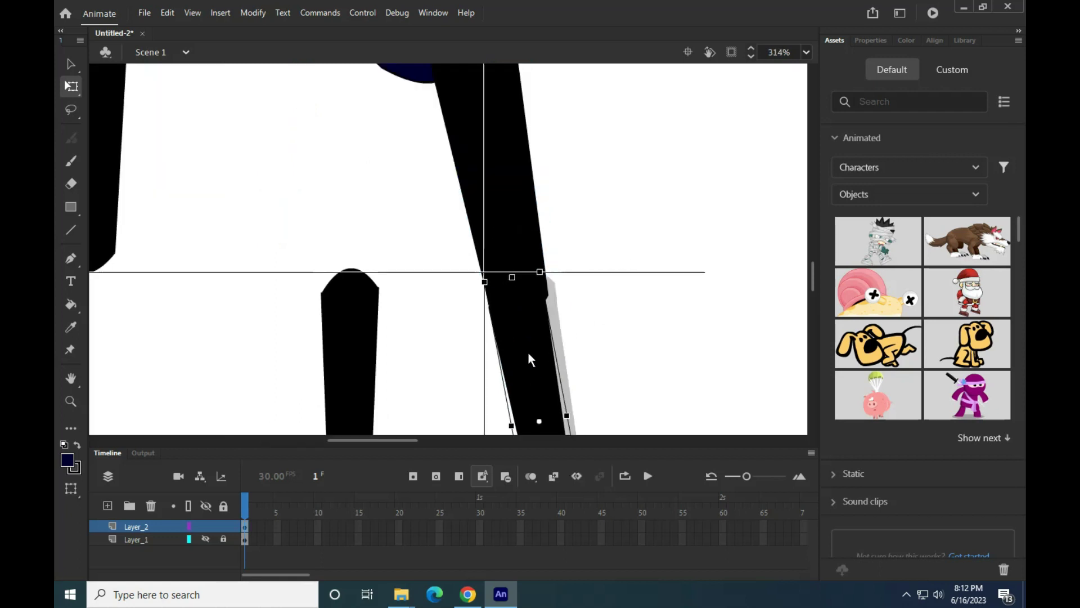
pyautogui.press('Right')
pyautogui.press('Right')
pyautogui.press('Down')
pyautogui.press('Left')
pyautogui.press('Down')
pyautogui.press('Down')
pyautogui.press('Down')
pyautogui.press('Down')
pyautogui.press('Down')
pyautogui.press('Right')
pyautogui.press('Right')
pyautogui.press('Right')
pyautogui.press('Left')
pyautogui.press('Left')
pyautogui.press('Left')
pyautogui.press('Up')
pyautogui.press('Right')
pyautogui.press('Up')
pyautogui.click(594, 302)
# - Fit the shoe copy onto the front leg's ankle and rotate it to sit more level
pyautogui.scroll(-2, 594, 302)
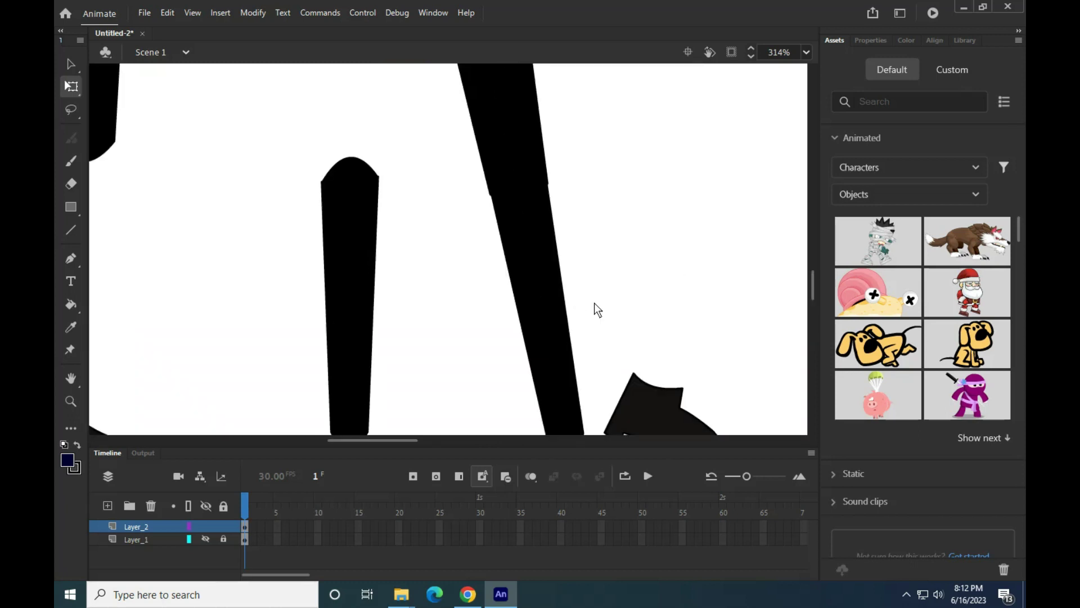
pyautogui.hscroll(1, 502, 228)
pyautogui.click(529, 300)
pyautogui.moveTo(642, 374); pyautogui.dragTo(526, 370)
pyautogui.click(669, 329)
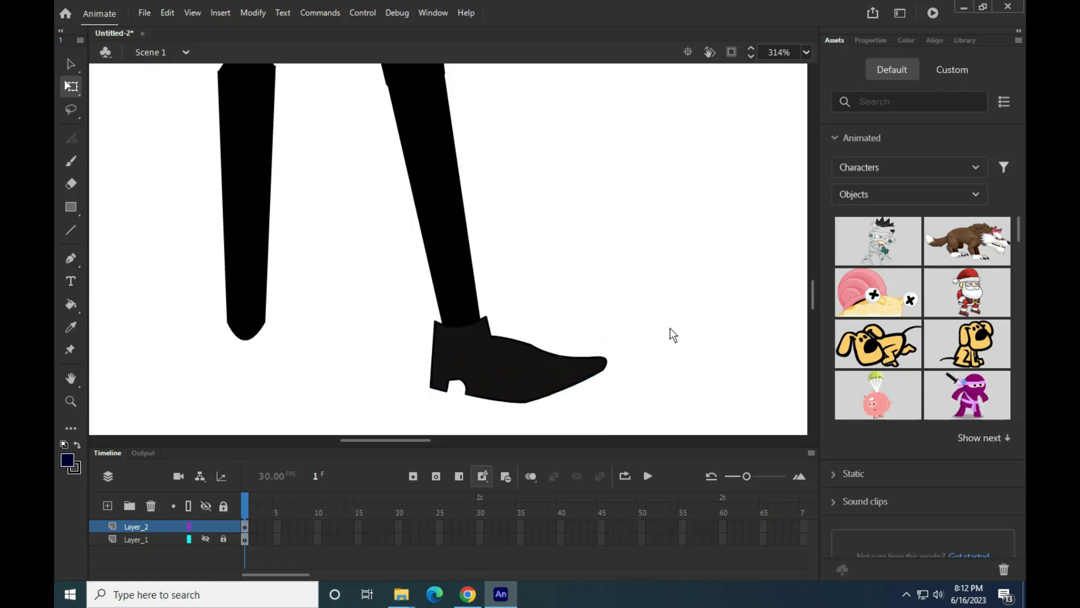
# - Place the other upper leg under the hips as the rear thigh and stack both thighs behind the hips
pyautogui.scroll(-5, 670, 329)
pyautogui.click(514, 235)
pyautogui.moveTo(428, 146); pyautogui.dragTo(528, 170)
pyautogui.scroll(5, 505, 189)
pyautogui.moveTo(547, 251); pyautogui.dragTo(524, 211)
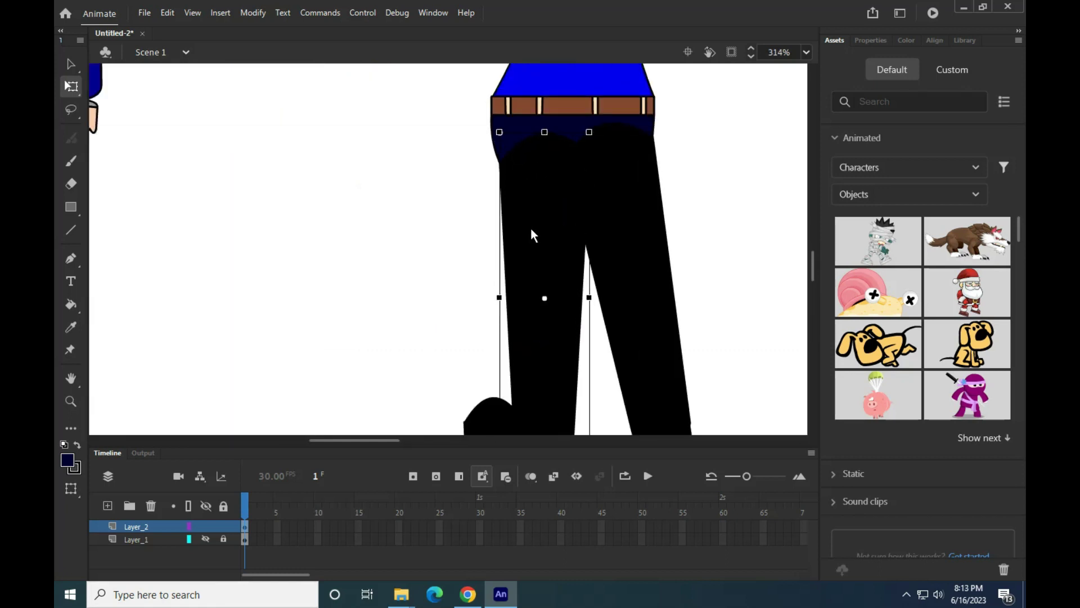
pyautogui.scroll(-4, 531, 227)
pyautogui.scroll(4, 542, 250)
pyautogui.moveTo(573, 160); pyautogui.dragTo(458, 410)
# - Recolour the hips shape below the belt black to match the legs
pyautogui.doubleClick(396, 187)
pyautogui.click(67, 460)
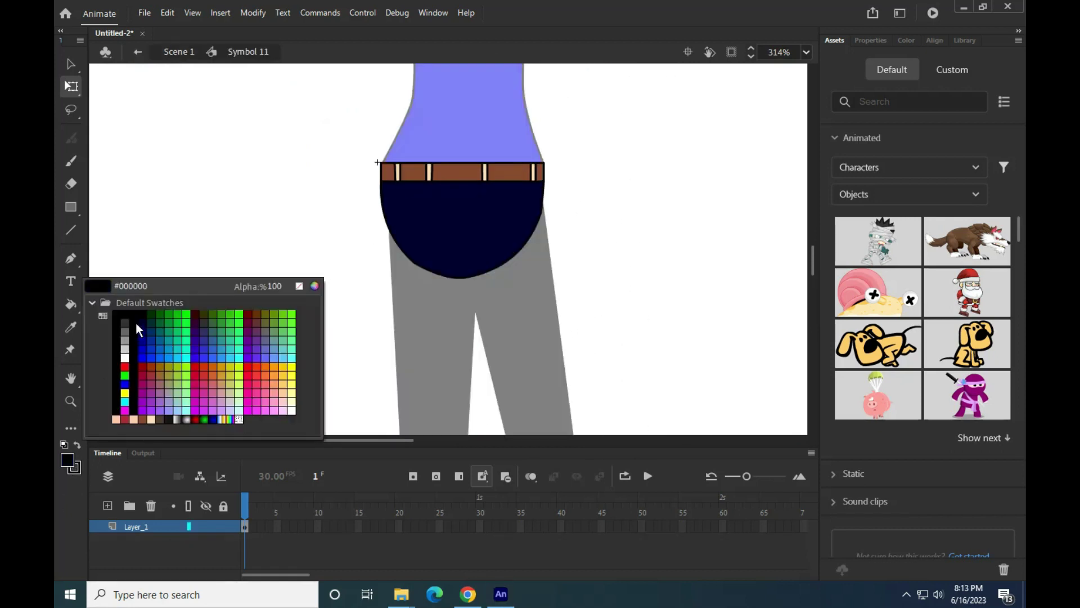
pyautogui.click(138, 328)
pyautogui.press('k')
pyautogui.press('v')
pyautogui.doubleClick(310, 181)
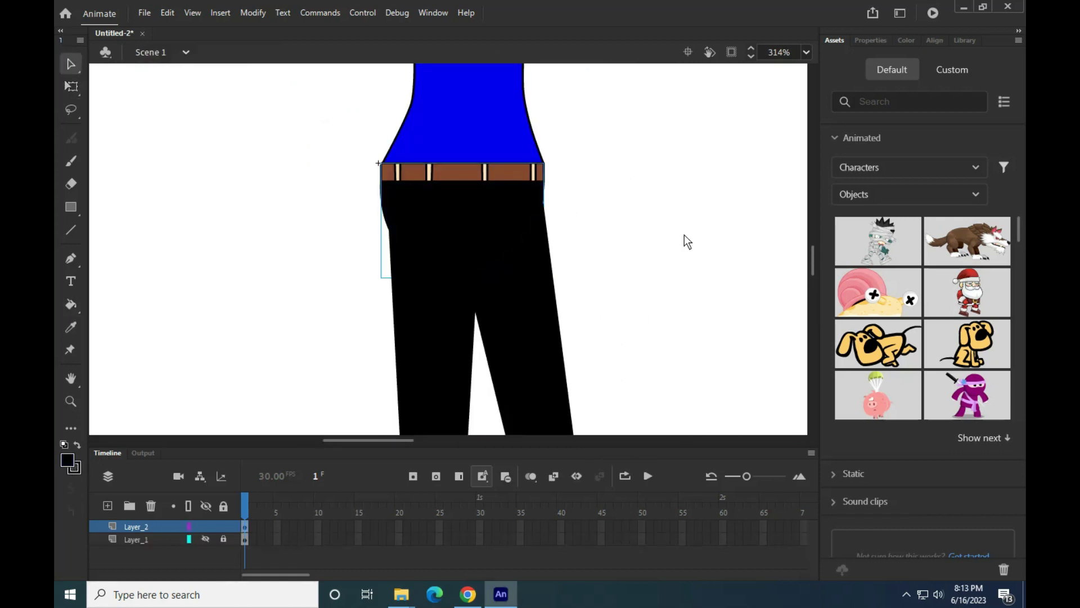
# - Move the remaining lower leg beneath the rear thigh at the knee
pyautogui.scroll(-5, 504, 305)
pyautogui.click(445, 321)
pyautogui.moveTo(445, 320); pyautogui.dragTo(459, 306)
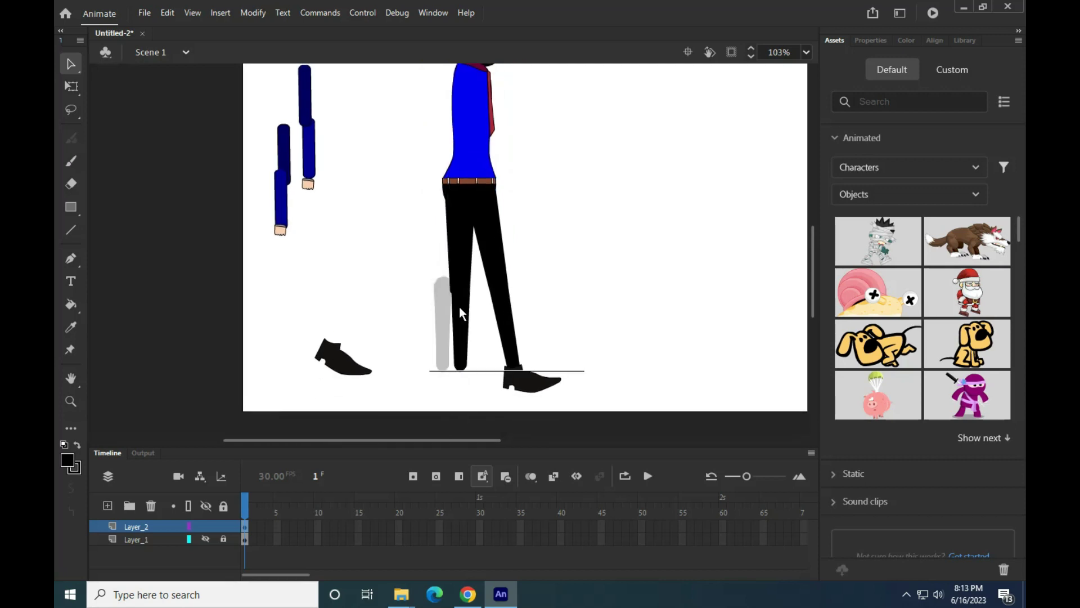
pyautogui.scroll(4, 459, 306)
# - Nudge the rear lower leg until both of its edges line up with the rear thigh
pyautogui.hotkey('shift', 'Down')
pyautogui.hotkey('shift', 'Down')
pyautogui.hotkey('shift', 'Down')
pyautogui.hotkey('shift', 'Down')
pyautogui.press('Left')
pyautogui.press('Left')
pyautogui.press('Left')
pyautogui.press('Left')
pyautogui.press('Left')
pyautogui.press('Left')
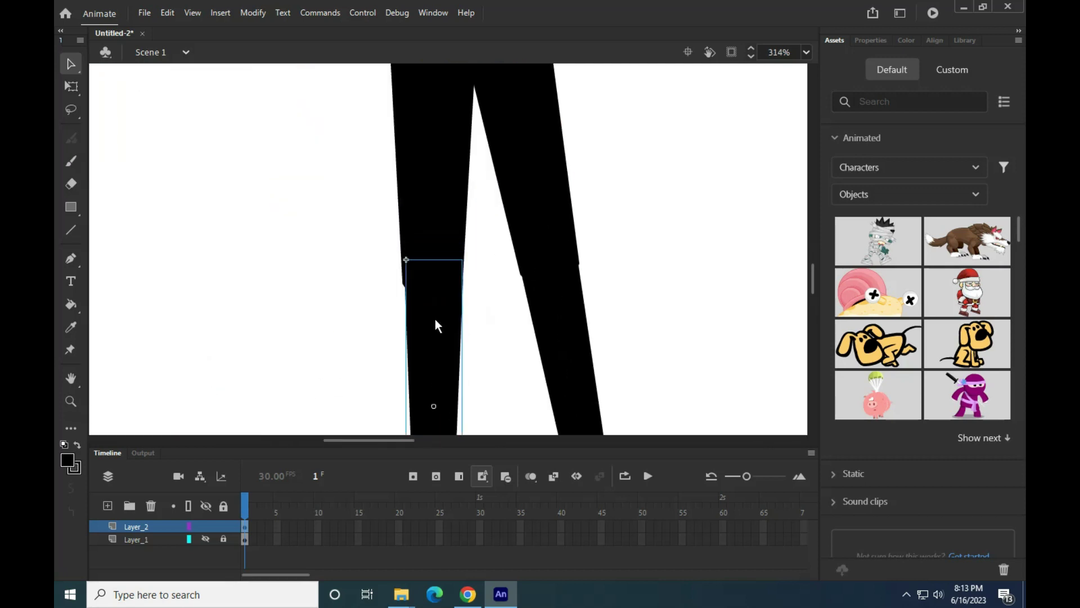
pyautogui.press('Right')
pyautogui.press('Right')
pyautogui.press('Right')
pyautogui.press('Right')
pyautogui.click(354, 286)
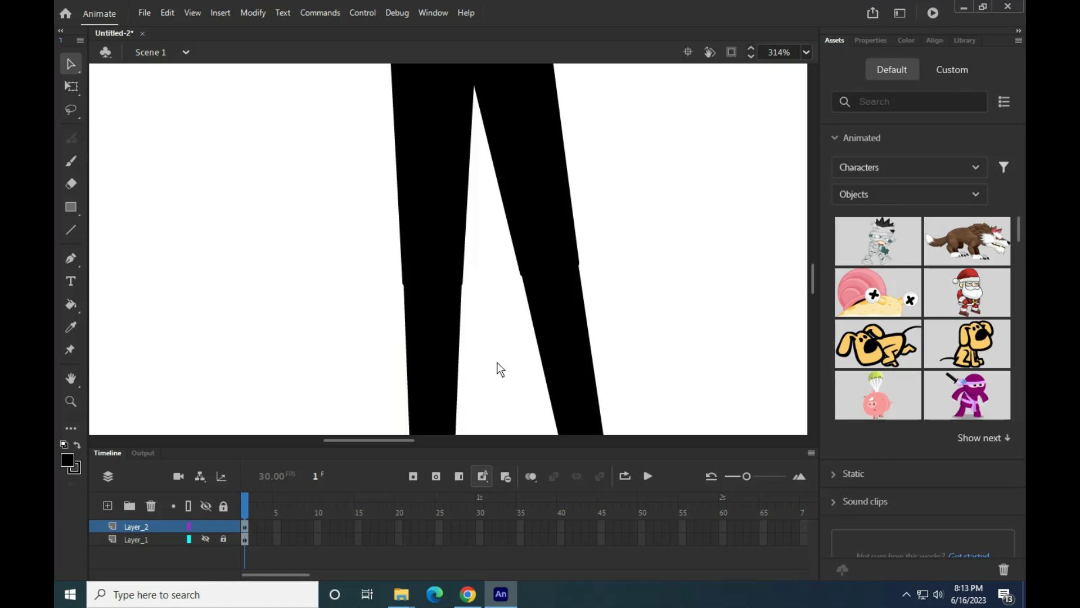
# - Rotate the shoe on the more upright leg to a flatter angle and refit it at the ankle
pyautogui.moveTo(499, 369); pyautogui.dragTo(667, 116)
pyautogui.moveTo(459, 118); pyautogui.dragTo(162, 379)
pyautogui.moveTo(237, 259); pyautogui.dragTo(627, 353)
pyautogui.click(71, 86)
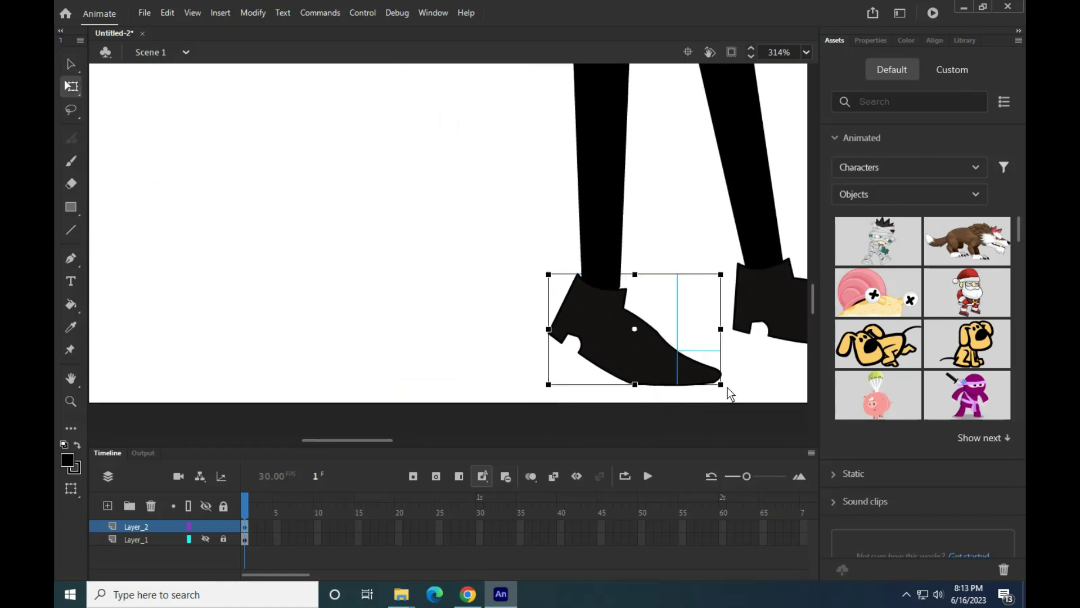
pyautogui.moveTo(727, 387); pyautogui.dragTo(739, 358)
pyautogui.moveTo(644, 358); pyautogui.dragTo(654, 351)
pyautogui.scroll(-3, 654, 358)
pyautogui.moveTo(742, 187); pyautogui.dragTo(599, 224)
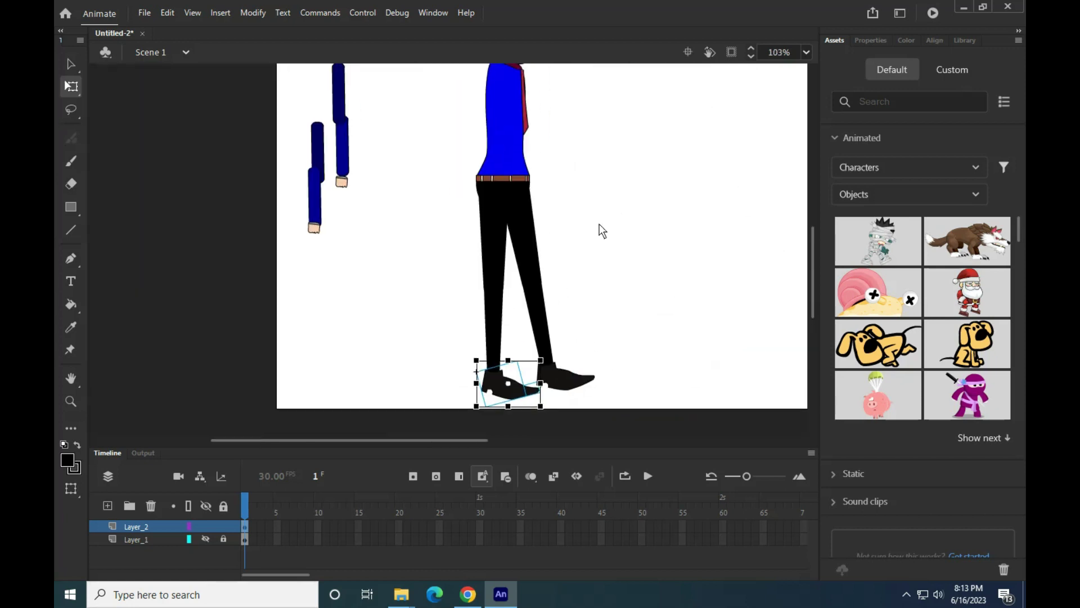
pyautogui.scroll(-3, 599, 224)
pyautogui.click(657, 332)
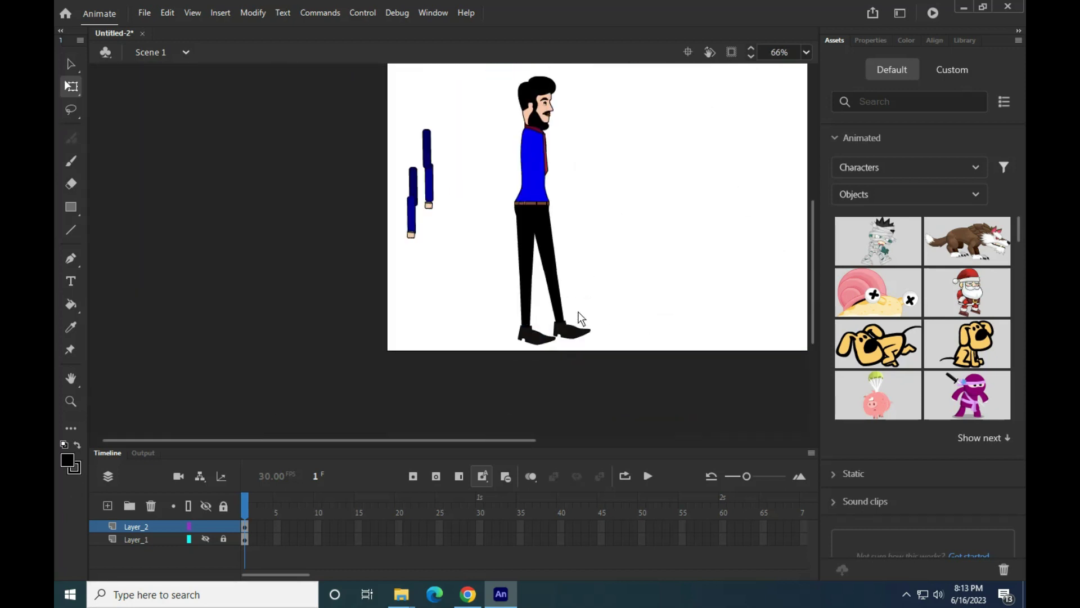
# - Try to recolour the lower part of the forward-slanting leg dark navy blue inside its symbol
pyautogui.click(522, 262)
pyautogui.scroll(3, 570, 298)
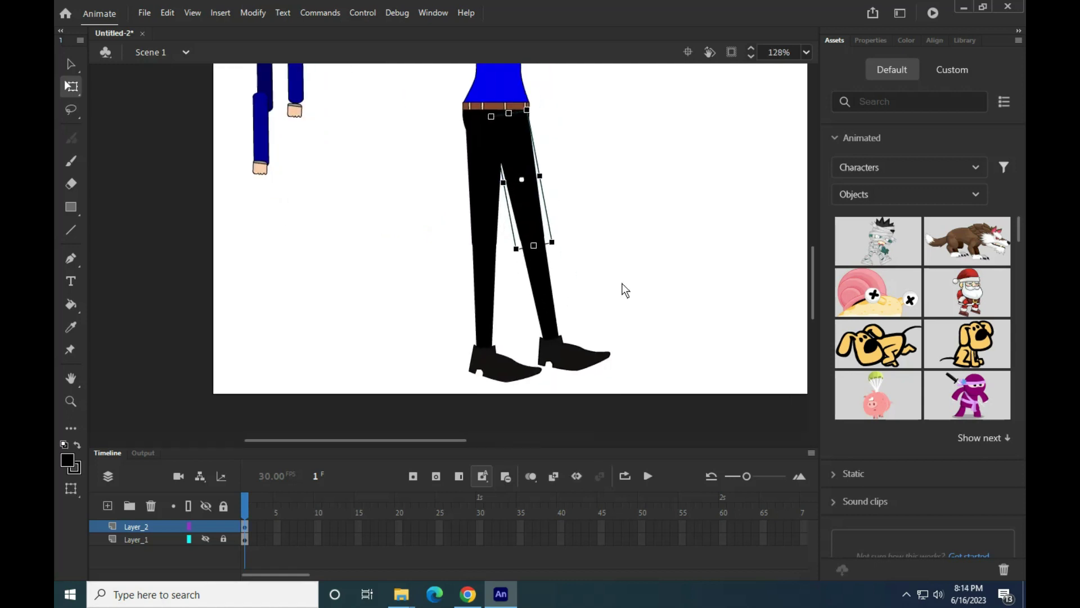
pyautogui.keyDown('shift'); pyautogui.click(545, 305); pyautogui.keyUp('shift')
pyautogui.doubleClick(539, 275)
pyautogui.click(539, 275)
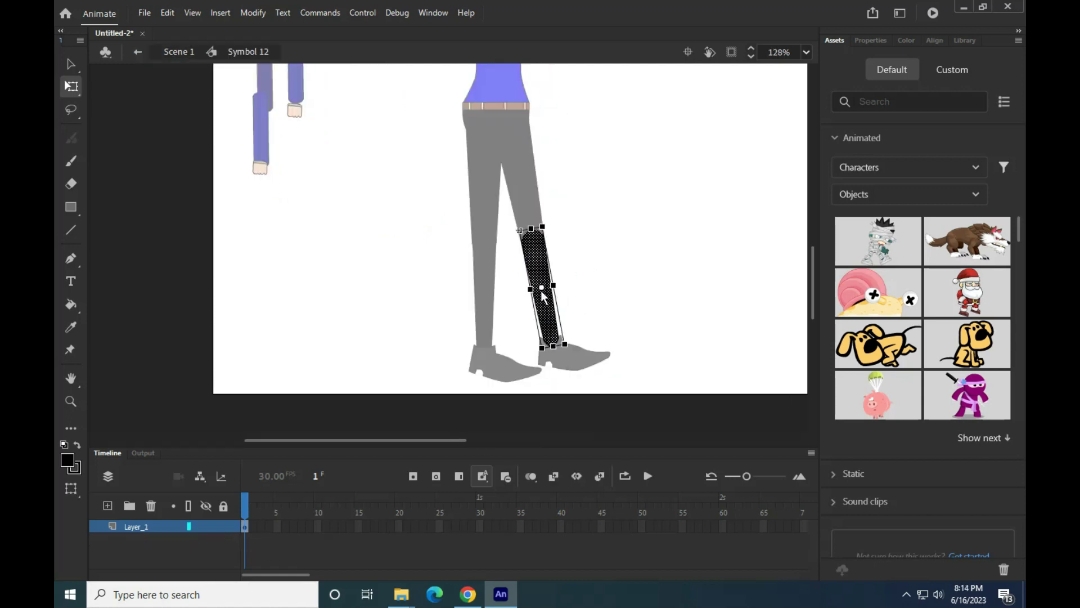
pyautogui.click(67, 459)
pyautogui.click(143, 324)
pyautogui.doubleClick(146, 327)
# - Try to recolour the thigh of the forward-slanting leg with the same dark navy and return to the scene
pyautogui.doubleClick(522, 190)
pyautogui.click(71, 303)
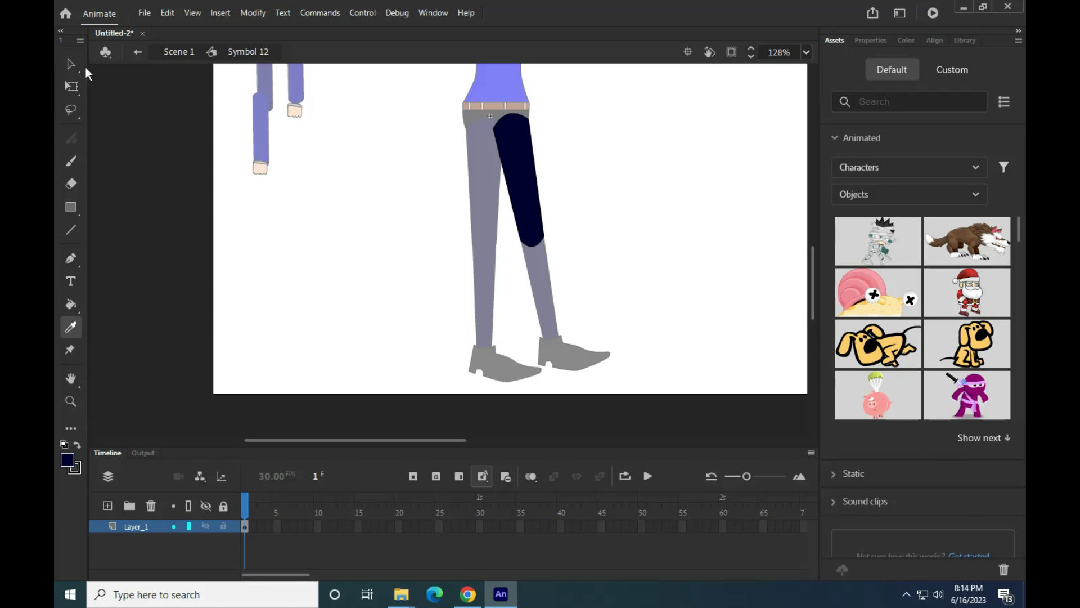
pyautogui.click(71, 63)
pyautogui.click(530, 181)
pyautogui.click(67, 461)
pyautogui.click(144, 326)
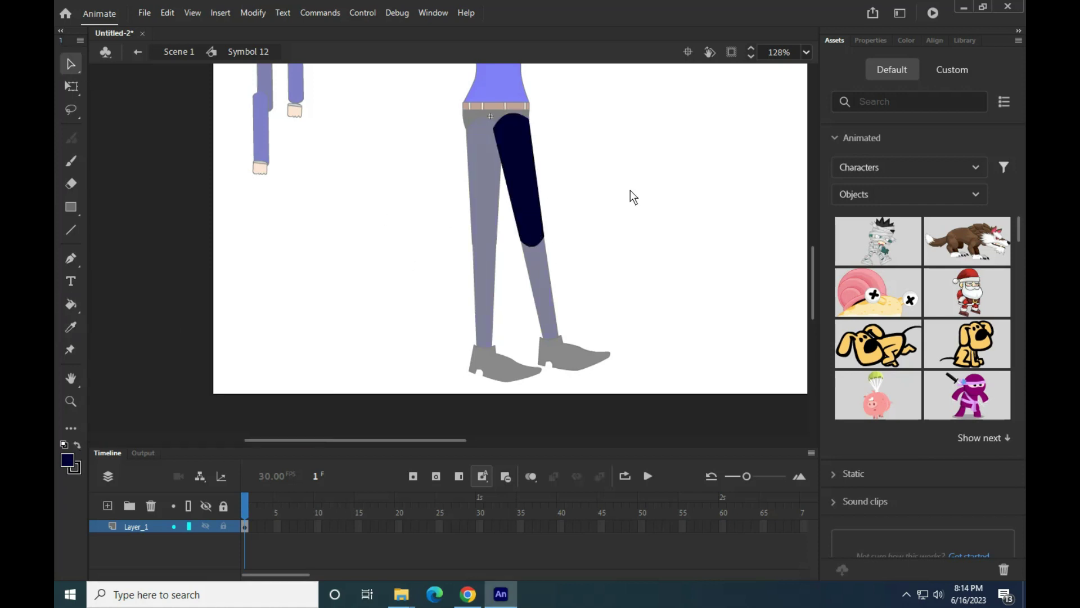
pyautogui.doubleClick(599, 238)
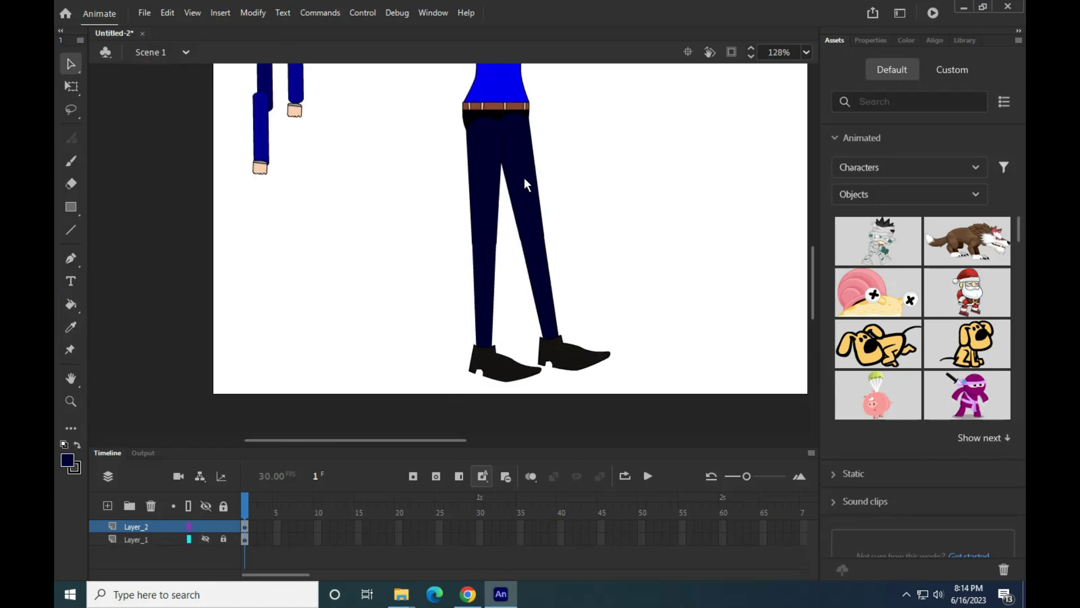
# - Undo the navy recolouring of the legs and return to the scene
pyautogui.doubleClick(536, 163)
pyautogui.hotkey('ctrl', 'z')
pyautogui.hotkey('ctrl', 'z')
pyautogui.hotkey('ctrl', 'z')
pyautogui.hotkey('ctrl', 'z')
pyautogui.hotkey('ctrl', 'z')
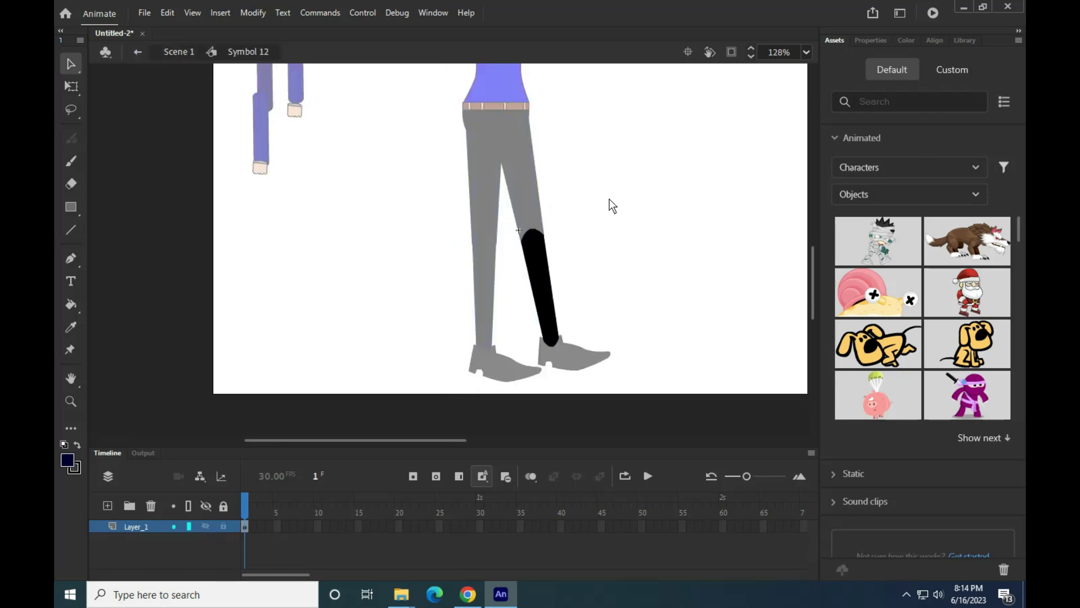
pyautogui.keyDown('ctrl'); pyautogui.scroll(1, 542, 343); pyautogui.keyUp('ctrl')
pyautogui.scroll(2, 518, 266)
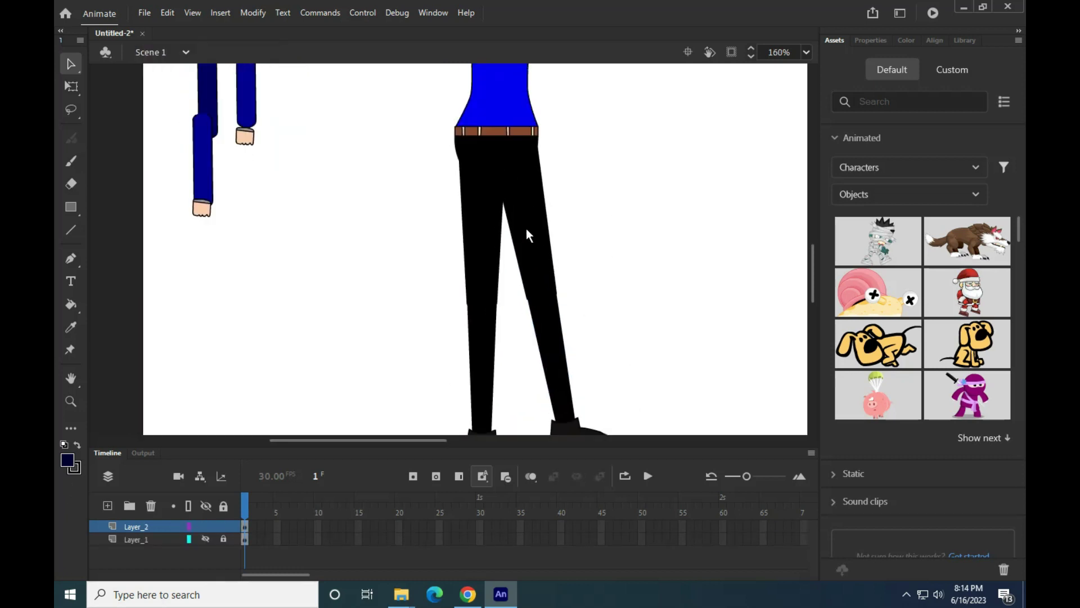
# - Move one upper arm and its forearm onto the torso, with the forearm directly below the upper arm
pyautogui.keyDown('ctrl'); pyautogui.scroll(-2, 521, 234); pyautogui.keyUp('ctrl')
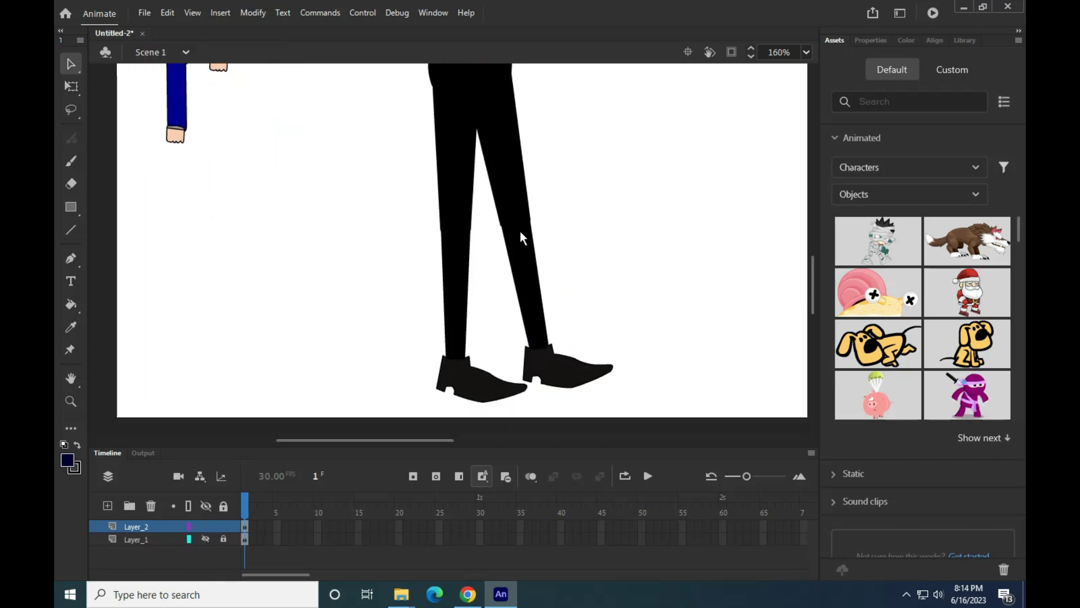
pyautogui.keyDown('ctrl'); pyautogui.scroll(-1, 534, 254); pyautogui.keyUp('ctrl')
pyautogui.scroll(3, 533, 251)
pyautogui.moveTo(367, 150); pyautogui.dragTo(495, 154)
pyautogui.moveTo(371, 208); pyautogui.dragTo(495, 205)
pyautogui.keyDown('ctrl'); pyautogui.scroll(3, 495, 204); pyautogui.keyUp('ctrl')
pyautogui.moveTo(504, 242); pyautogui.dragTo(505, 251)
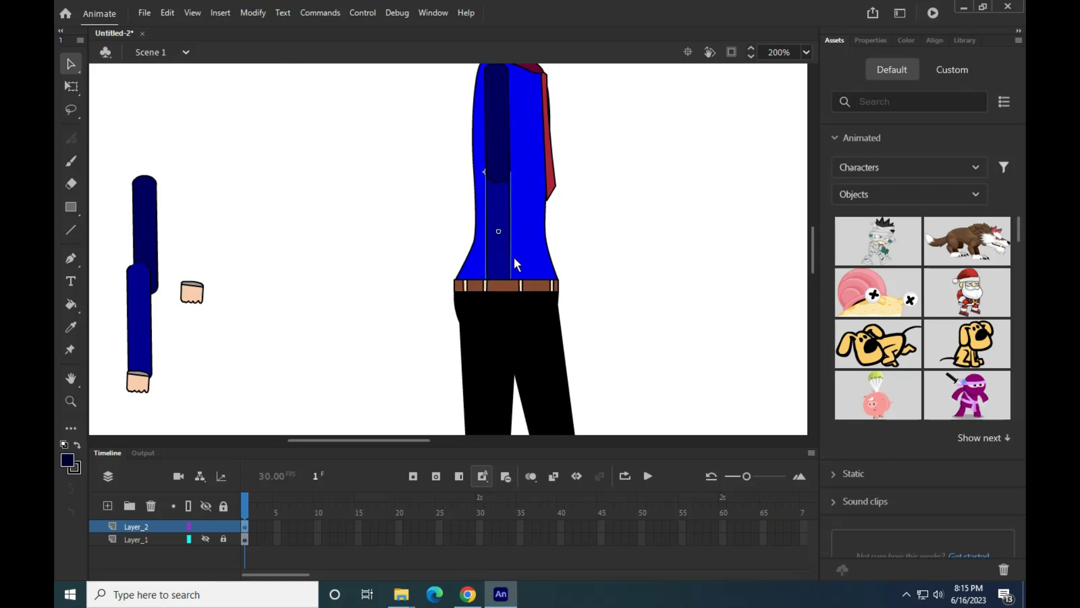
# - Bring the loose hand and the forearm on the torso to the front of the stacking order
pyautogui.keyDown('ctrl'); pyautogui.scroll(-3, 532, 246); pyautogui.keyUp('ctrl')
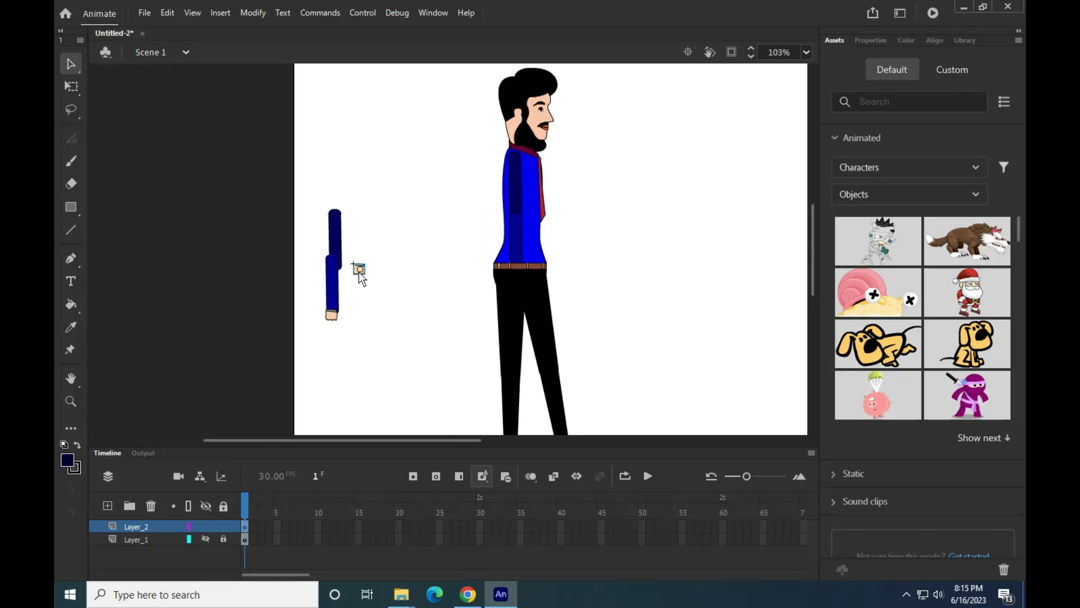
pyautogui.keyDown('ctrl'); pyautogui.scroll(3, 385, 281); pyautogui.keyUp('ctrl')
pyautogui.moveTo(335, 270); pyautogui.dragTo(640, 267)
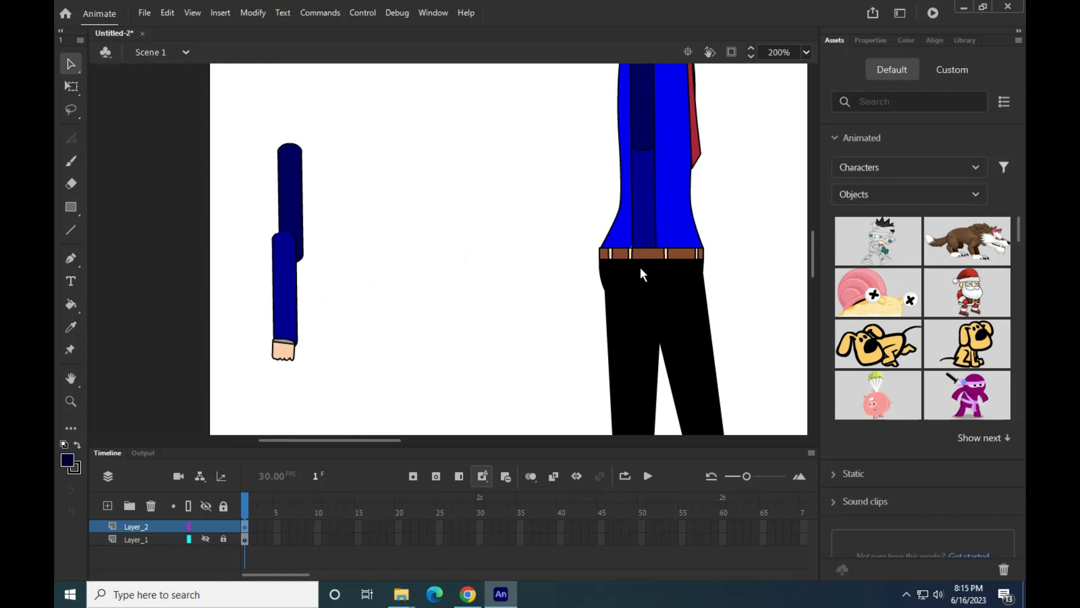
pyautogui.rightClick(336, 264)
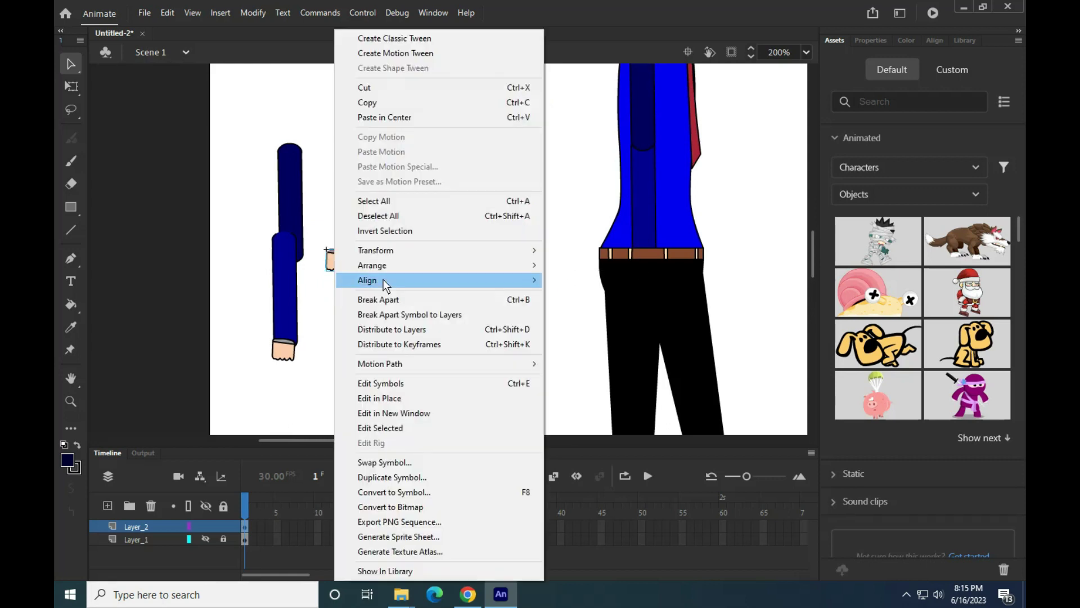
pyautogui.moveTo(489, 268)
pyautogui.click(566, 265)
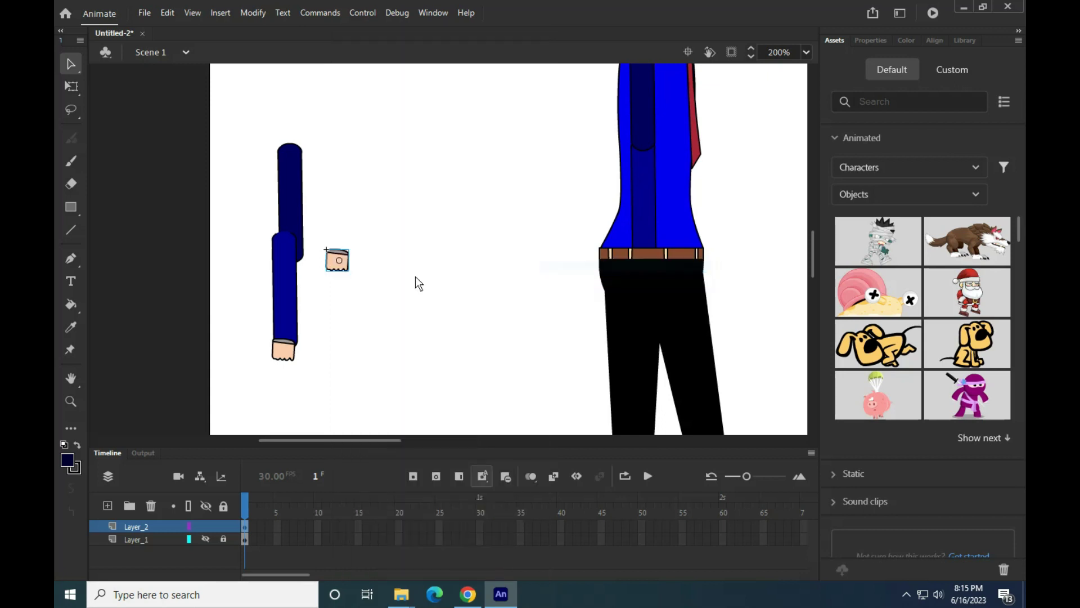
pyautogui.click(629, 207)
pyautogui.rightClick(639, 223)
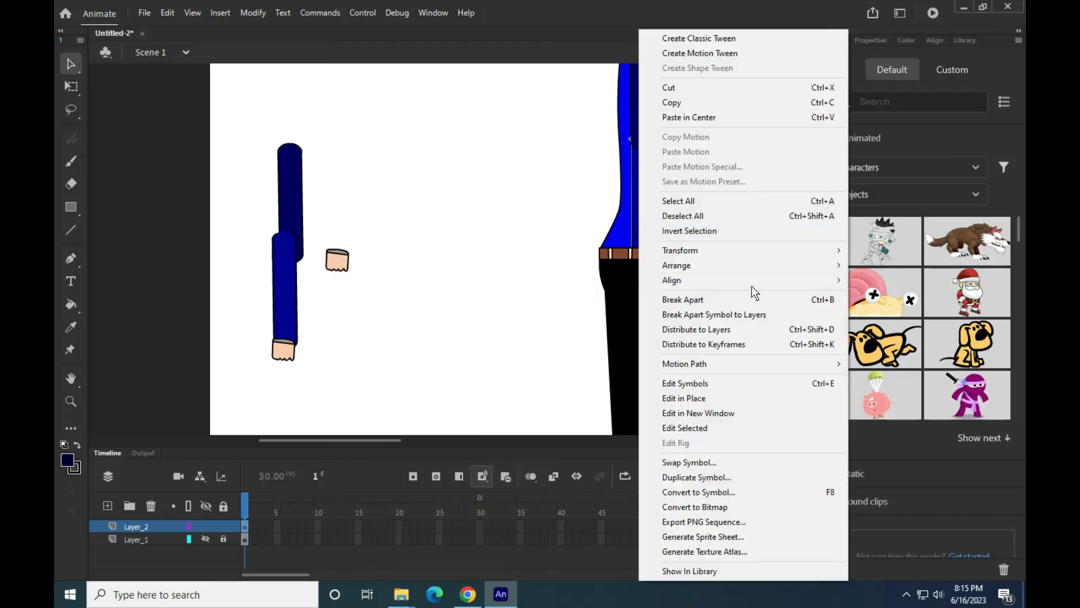
pyautogui.moveTo(738, 267)
pyautogui.click(927, 272)
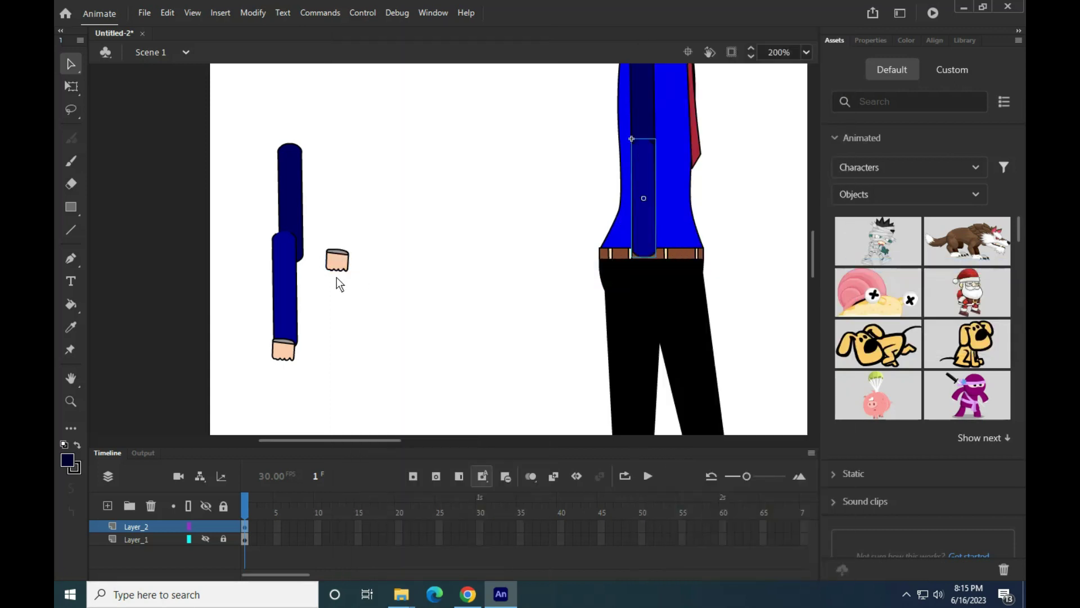
# - Place the loose hand at the end of the torso arm's forearm and nudge it sideways to line up
pyautogui.moveTo(336, 264); pyautogui.dragTo(643, 266)
pyautogui.press('Right')
pyautogui.press('Right')
pyautogui.press('Right')
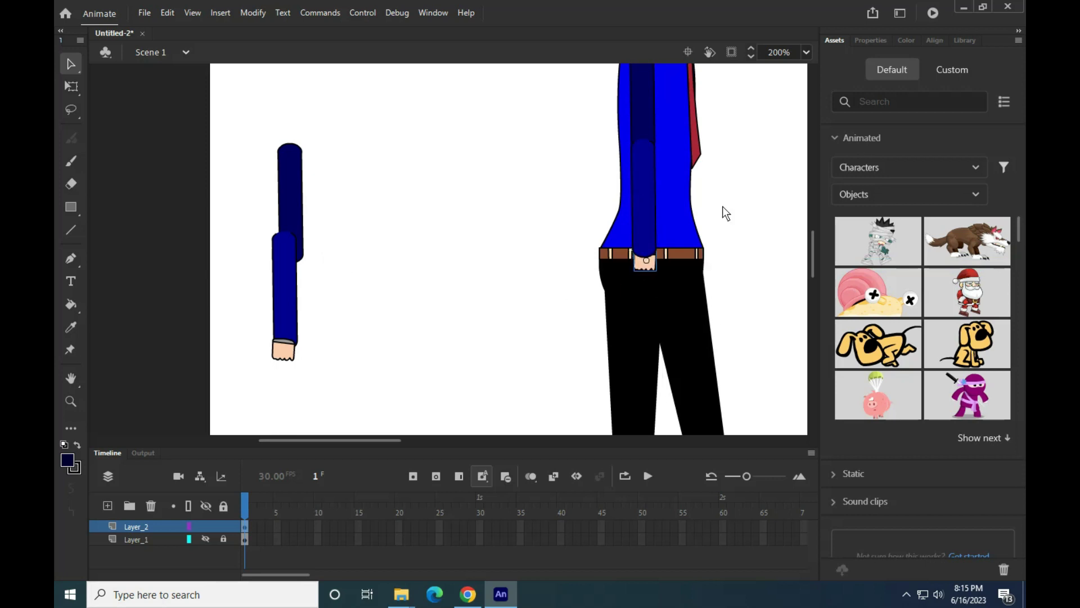
# - Bring the upper arm on the torso to the front so it overlaps the forearm at the elbow
pyautogui.rightClick(640, 98)
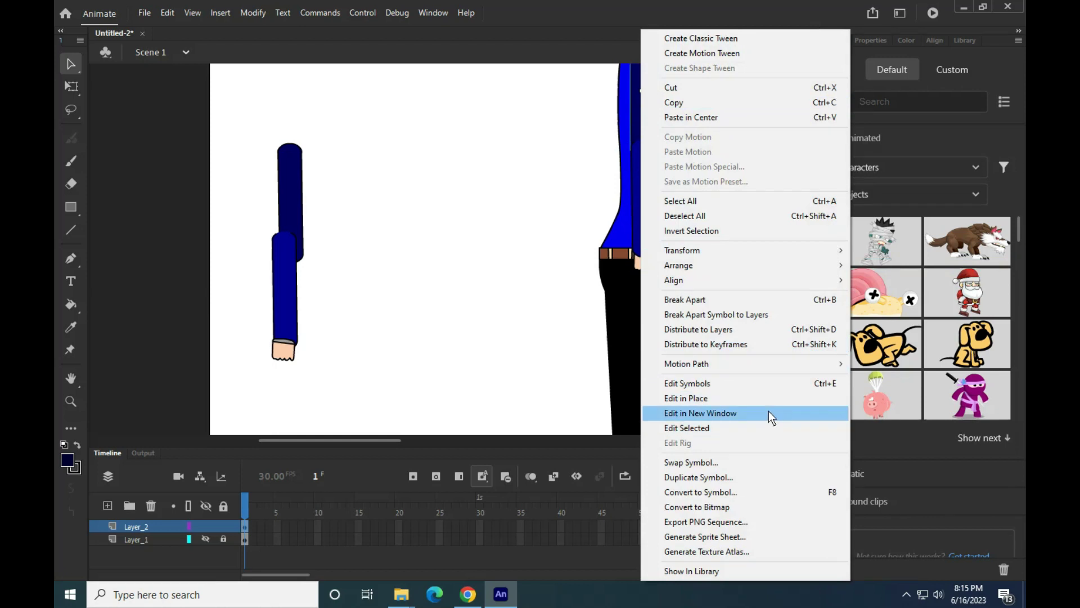
pyautogui.click(575, 228)
pyautogui.moveTo(664, 113); pyautogui.dragTo(455, 274)
pyautogui.rightClick(438, 260)
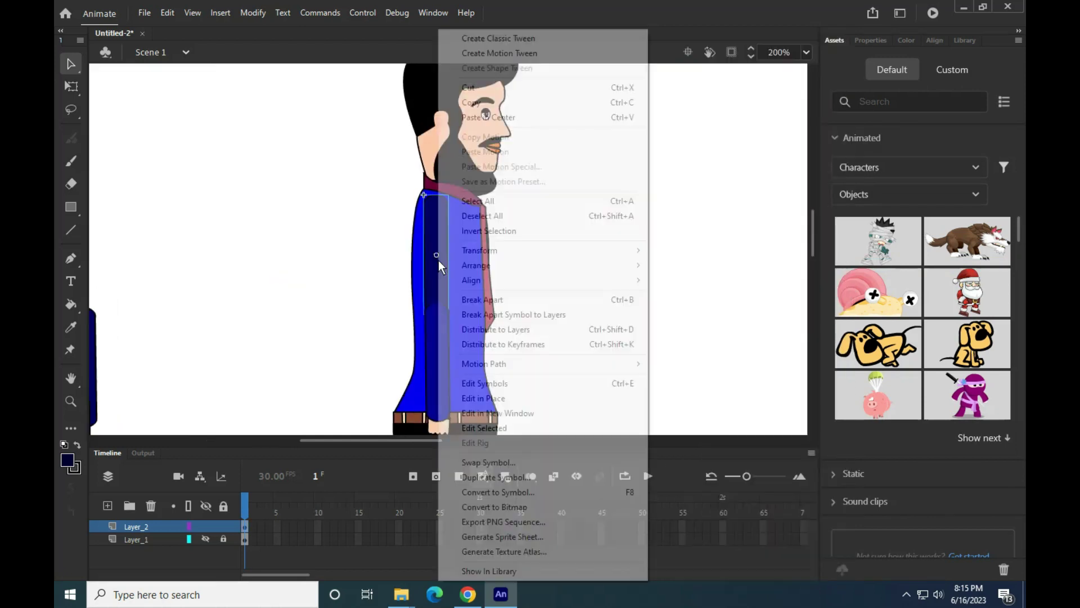
pyautogui.moveTo(591, 265)
pyautogui.click(703, 263)
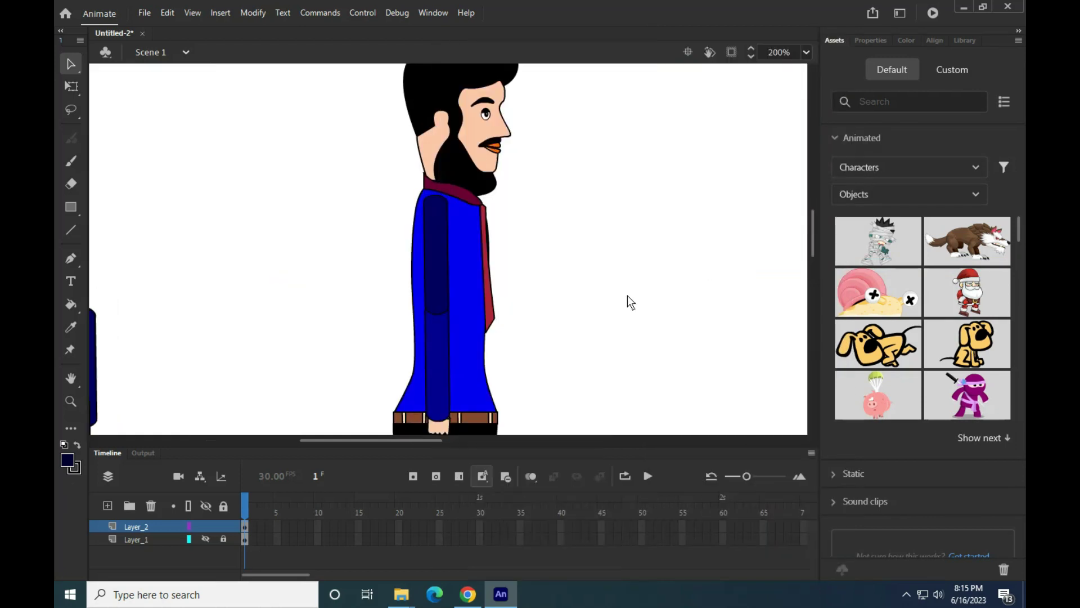
pyautogui.moveTo(471, 309); pyautogui.dragTo(562, 296)
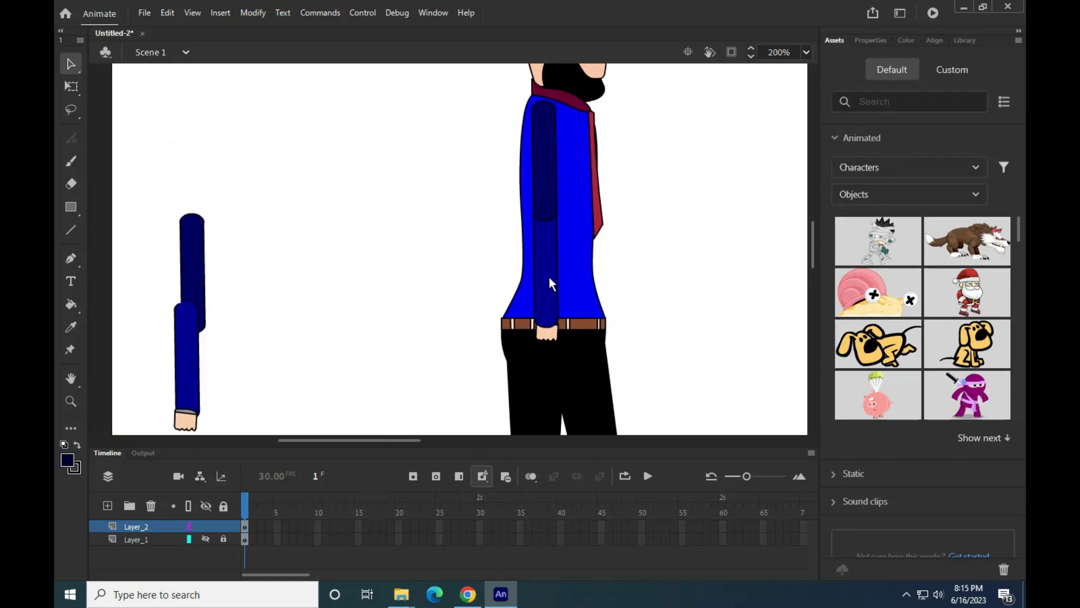
# - Send the second arm's parts backward in the stack and align its forearm directly below the upper arm
pyautogui.moveTo(318, 296); pyautogui.dragTo(415, 238)
pyautogui.moveTo(217, 145); pyautogui.dragTo(388, 466)
pyautogui.rightClick(292, 158)
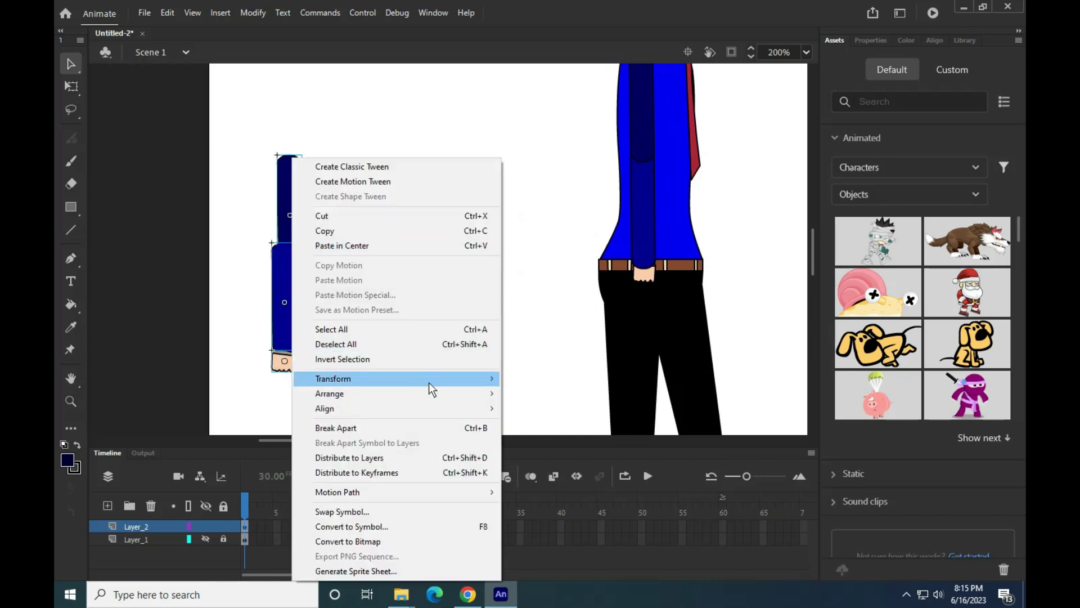
pyautogui.moveTo(428, 387)
pyautogui.click(562, 423)
pyautogui.moveTo(286, 286)
pyautogui.mouseDown()
pyautogui.moveTo(295, 282)
pyautogui.moveTo(334, 340)
pyautogui.moveTo(279, 296)
pyautogui.moveTo(287, 288)
pyautogui.mouseUp()
pyautogui.press('Right')
pyautogui.press('Right')
pyautogui.click(385, 279)
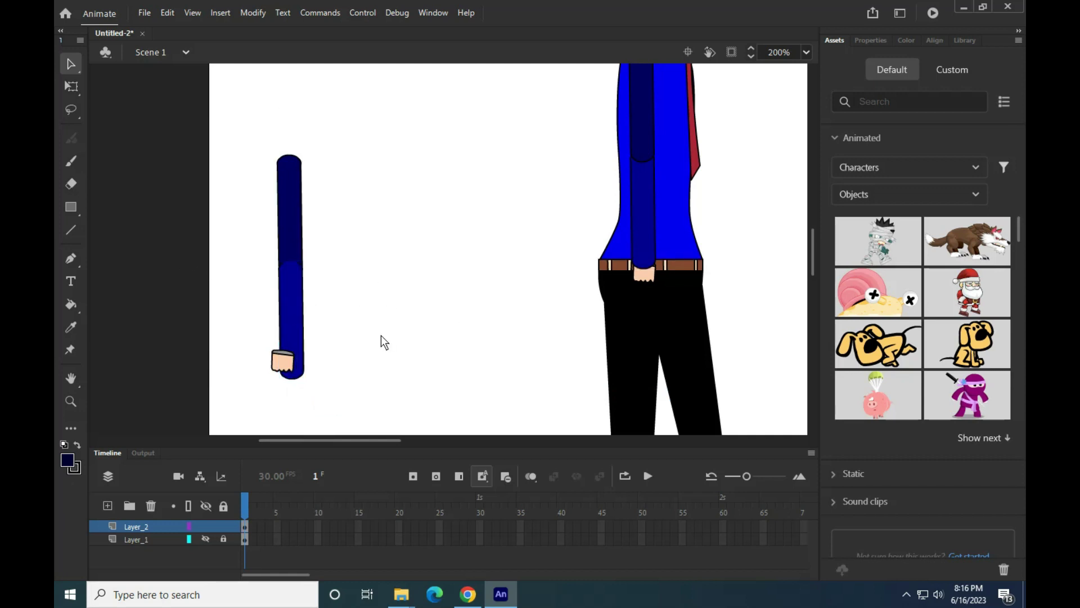
# - Move the second arm's hand to the end of its forearm and nudge it left into line
pyautogui.click(281, 367)
pyautogui.moveTo(280, 367); pyautogui.dragTo(285, 381)
pyautogui.click(362, 354)
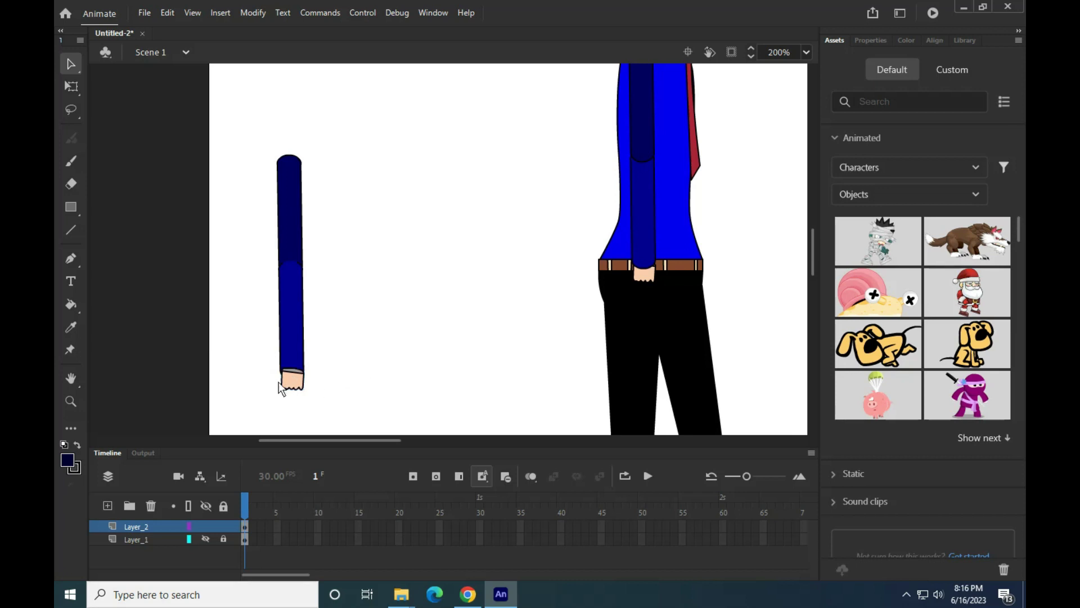
pyautogui.click(289, 383)
pyautogui.press('Left')
pyautogui.click(390, 380)
# - Move the whole second arm onto the torso over the first arm and nudge its hand and forearm down
pyautogui.moveTo(250, 142); pyautogui.dragTo(337, 405)
pyautogui.moveTo(295, 238); pyautogui.dragTo(484, 216)
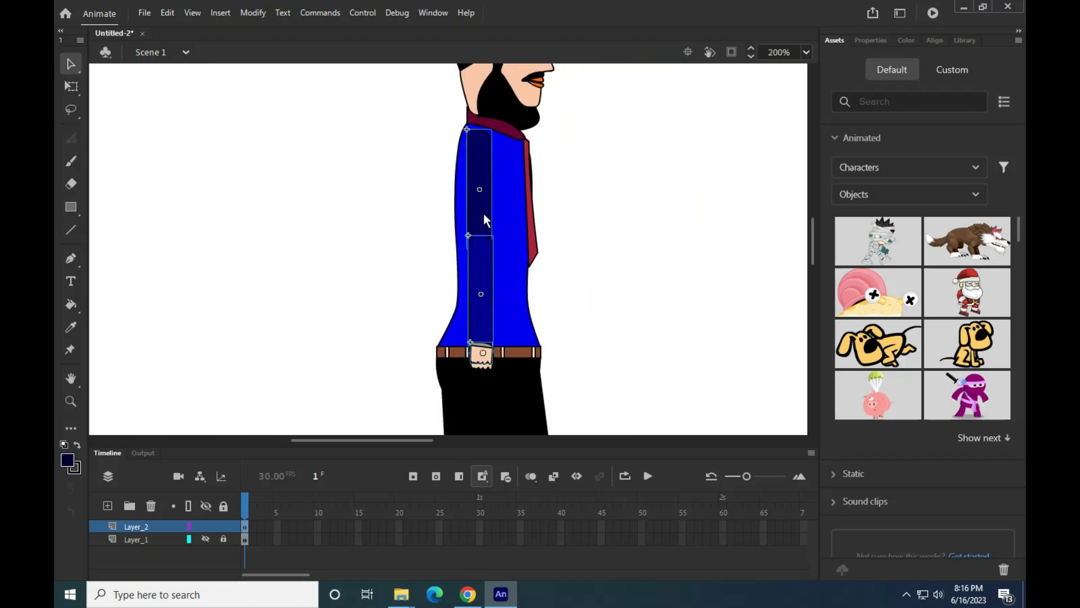
pyautogui.click(628, 263)
pyautogui.click(484, 353)
pyautogui.press('Down')
pyautogui.press('Down')
pyautogui.press('Down')
pyautogui.press('Down')
pyautogui.press('Down')
pyautogui.click(489, 316)
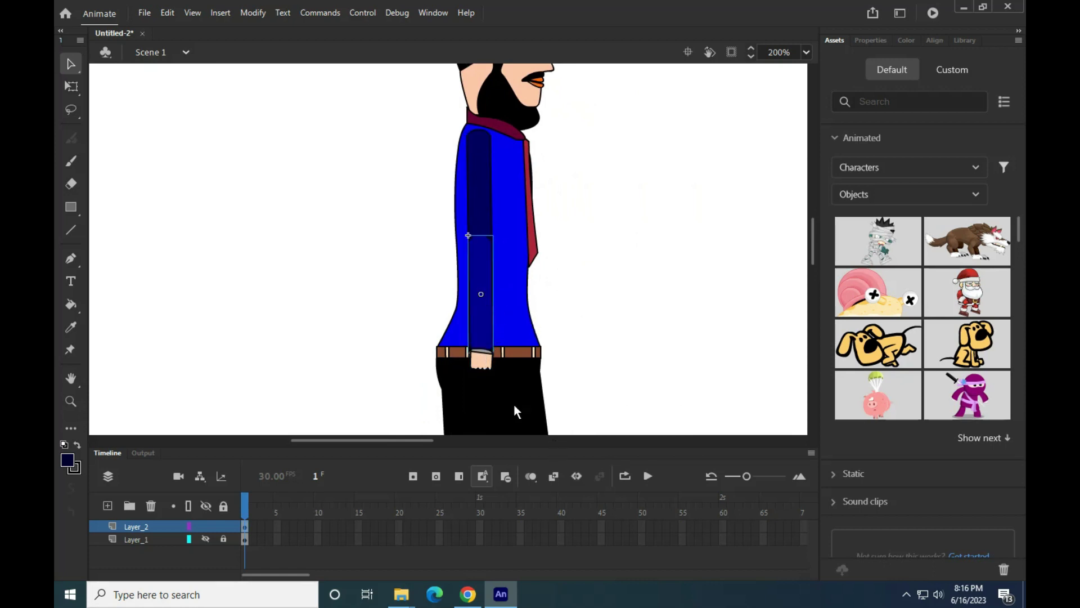
pyautogui.click(630, 336)
# - Select the second arm's hand, forearm and upper arm together and send them to the back behind the torso
pyautogui.click(482, 360)
pyautogui.keyDown('shift'); pyautogui.click(484, 296); pyautogui.keyUp('shift')
pyautogui.keyDown('shift'); pyautogui.click(474, 191); pyautogui.keyUp('shift')
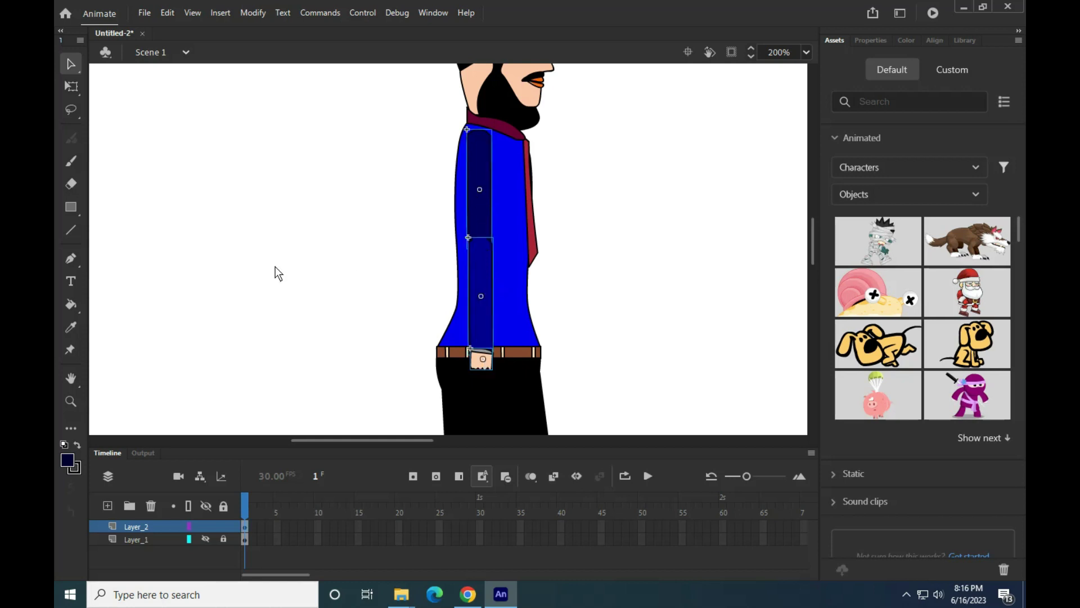
pyautogui.rightClick(474, 156)
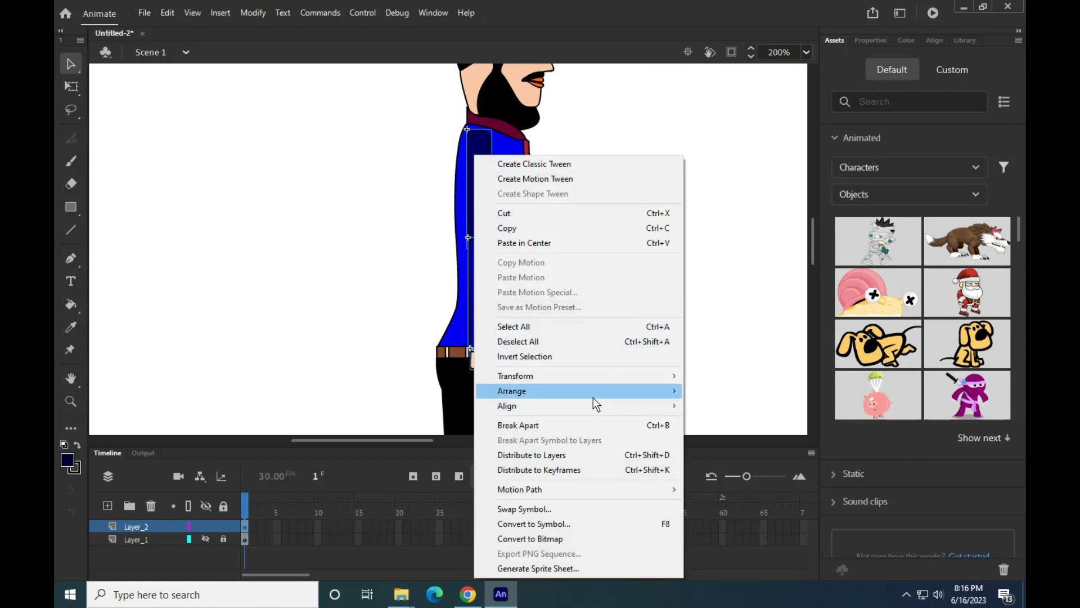
pyautogui.moveTo(593, 394)
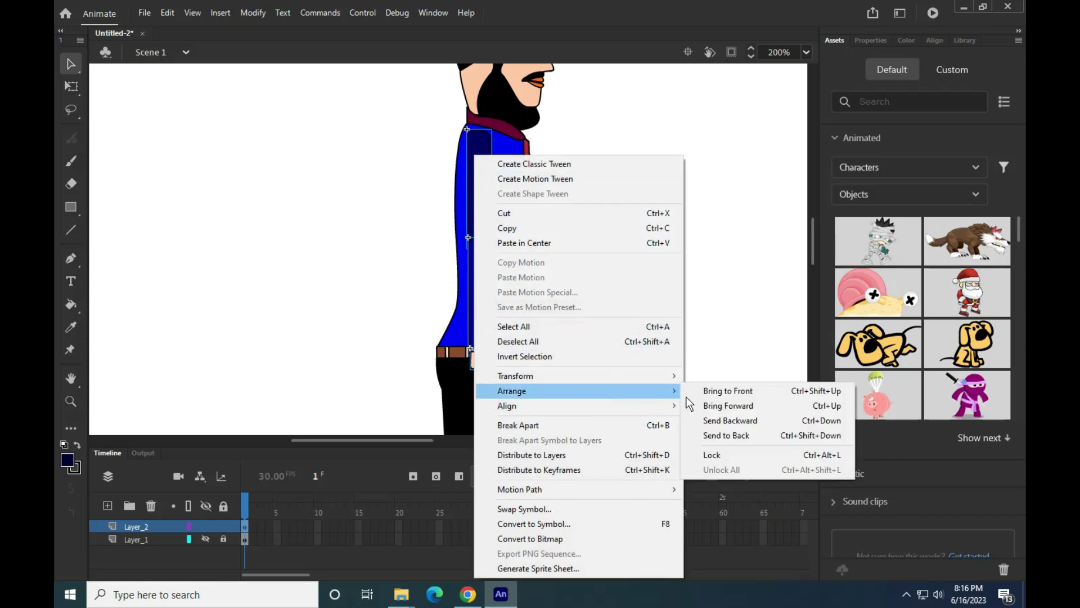
pyautogui.click(748, 435)
# - Rotate the rear arm about the shoulder so it swings out behind the torso
pyautogui.click(71, 86)
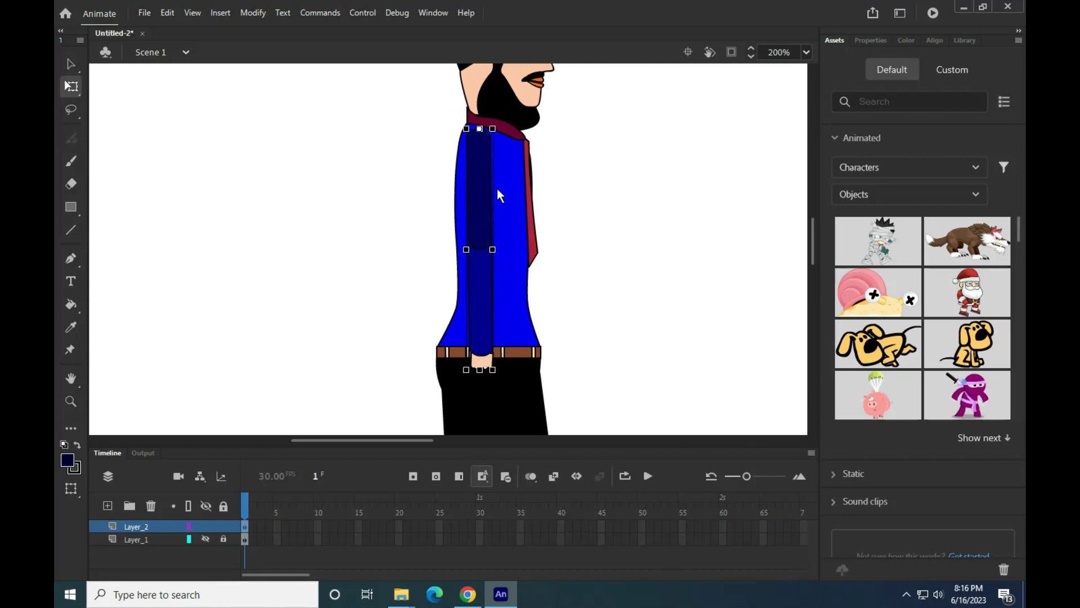
pyautogui.moveTo(501, 376); pyautogui.dragTo(418, 357)
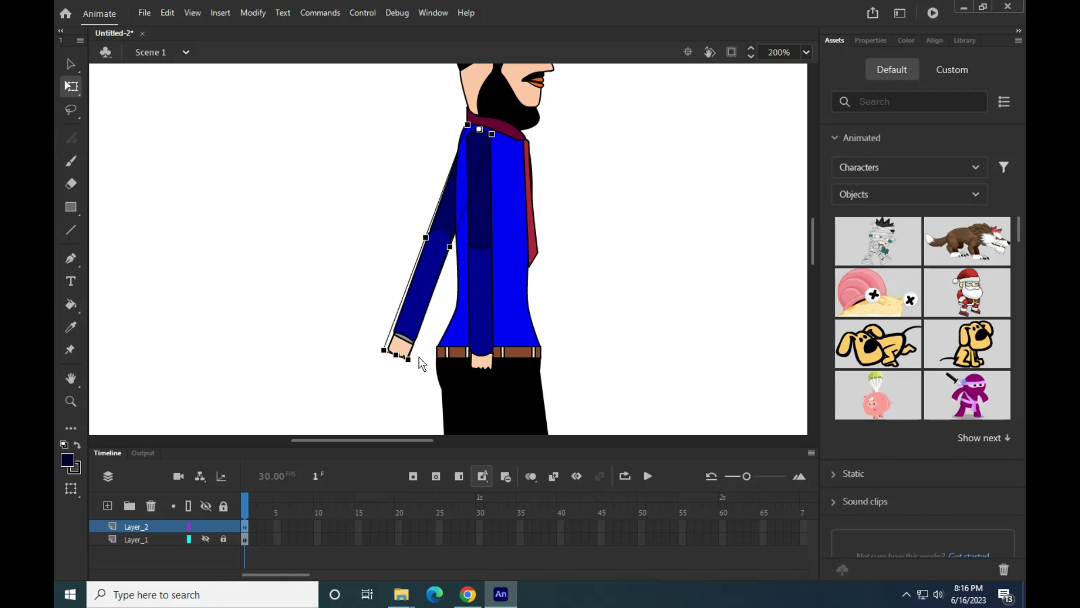
pyautogui.click(639, 257)
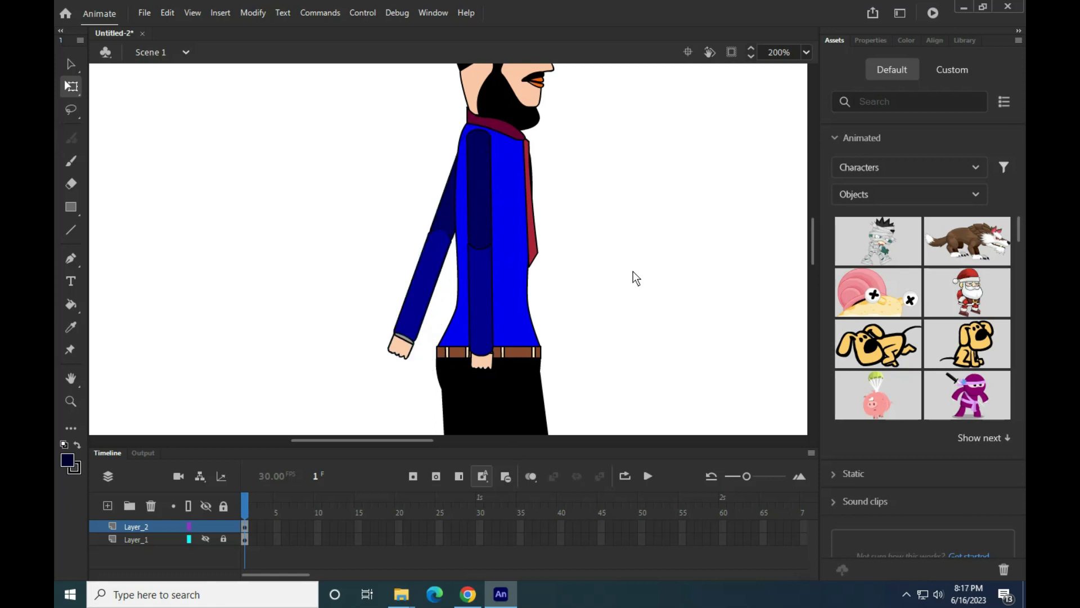
# - Select all parts of the front arm, set their pivot at the shoulder and rotate the arm forward
pyautogui.click(476, 194)
pyautogui.keyDown('shift'); pyautogui.click(477, 290); pyautogui.keyUp('shift')
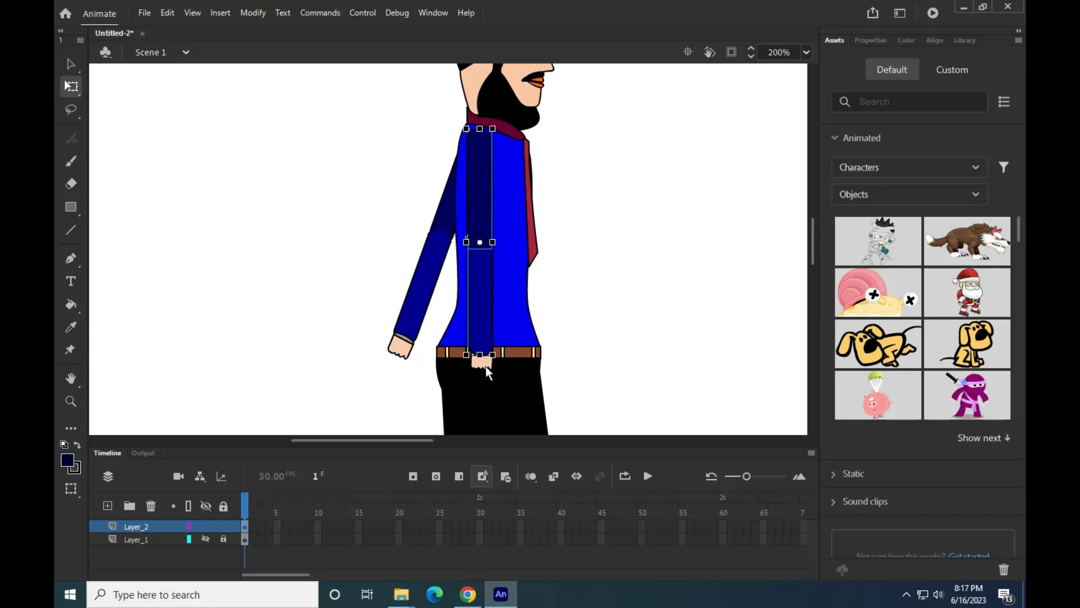
pyautogui.scroll(3, 485, 363)
pyautogui.keyDown('shift'); pyautogui.click(479, 360); pyautogui.keyUp('shift')
pyautogui.scroll(-4, 519, 343)
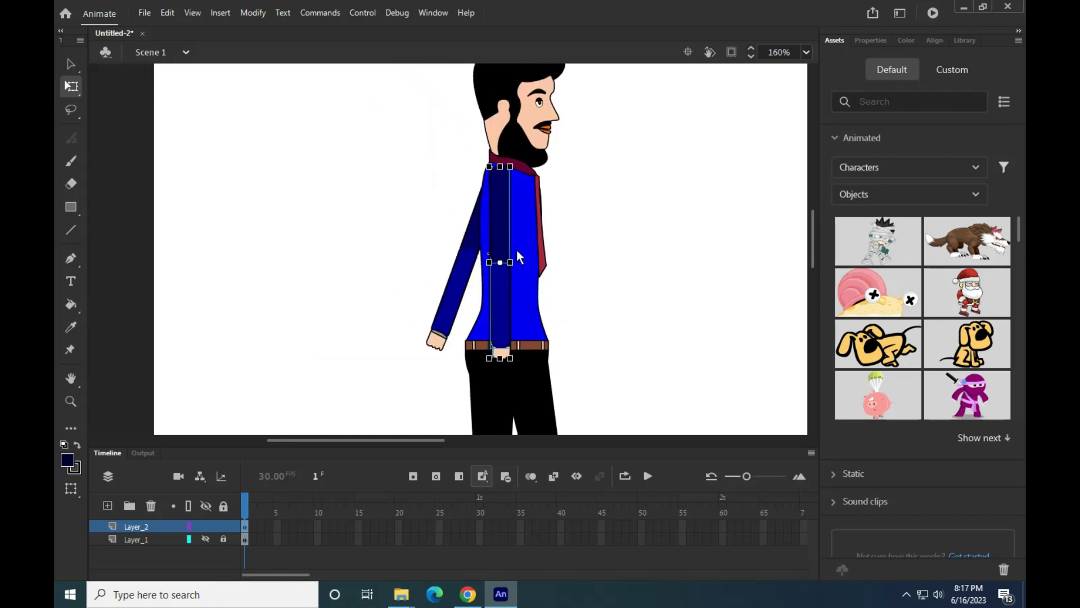
pyautogui.moveTo(499, 261); pyautogui.dragTo(499, 166)
pyautogui.moveTo(519, 360); pyautogui.dragTo(586, 333)
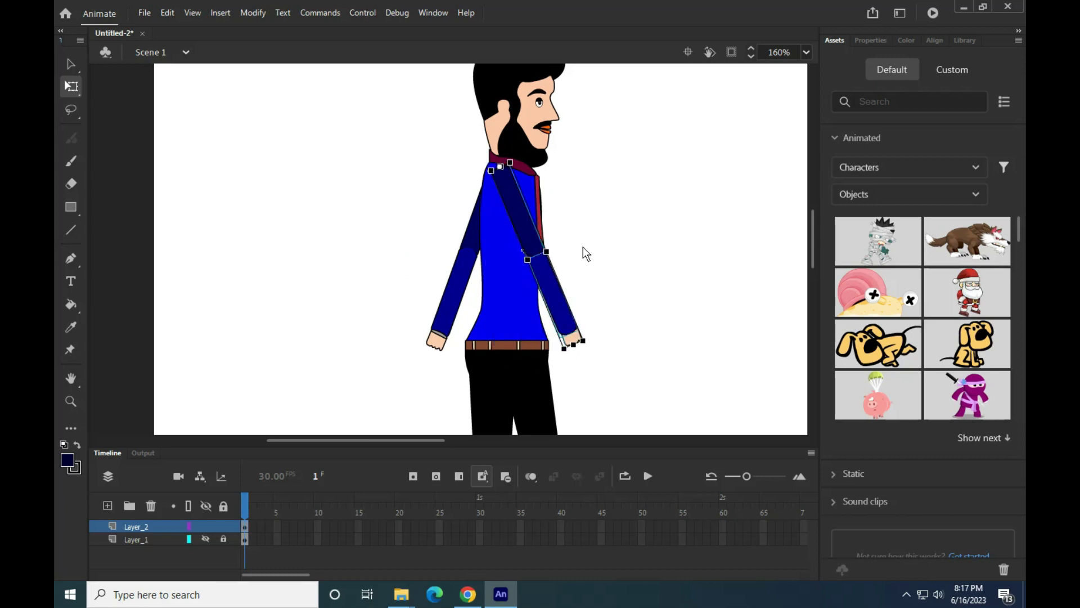
pyautogui.click(583, 247)
pyautogui.scroll(-6, 583, 246)
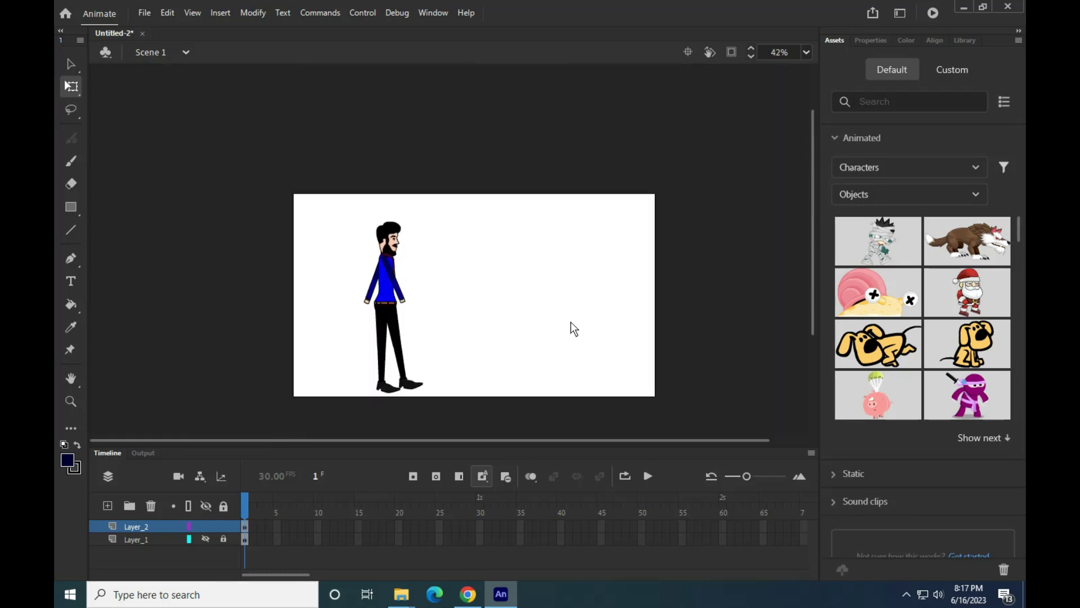